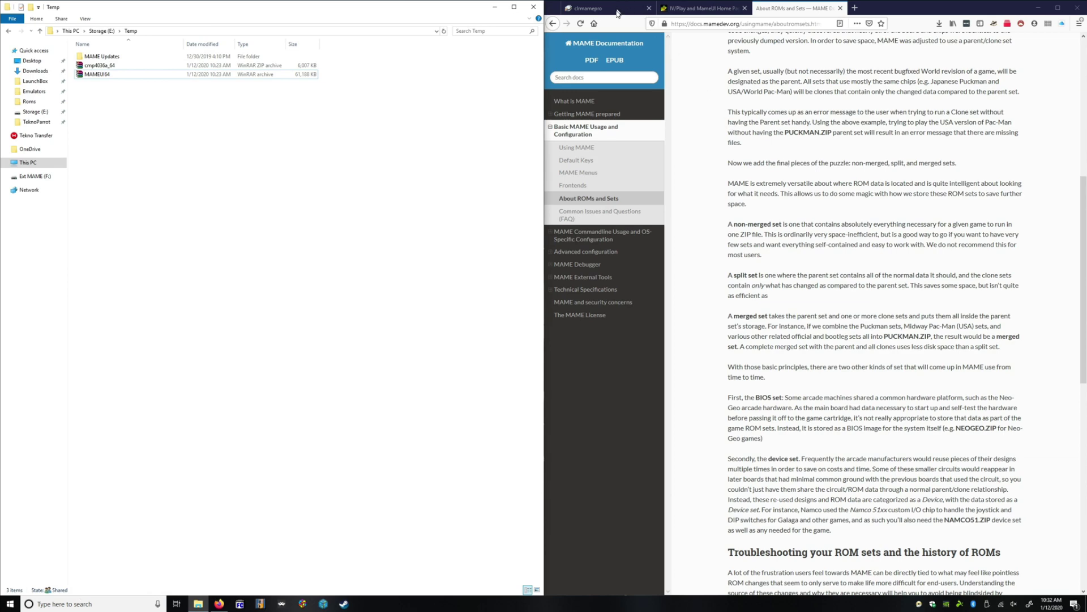
- Show the clrmamepro and MameUI download pages, and open the MAMEUI64 folder inside the MAMEUI64 archive from Temp
{"action": "left_click", "coordinate": [578, 14]}
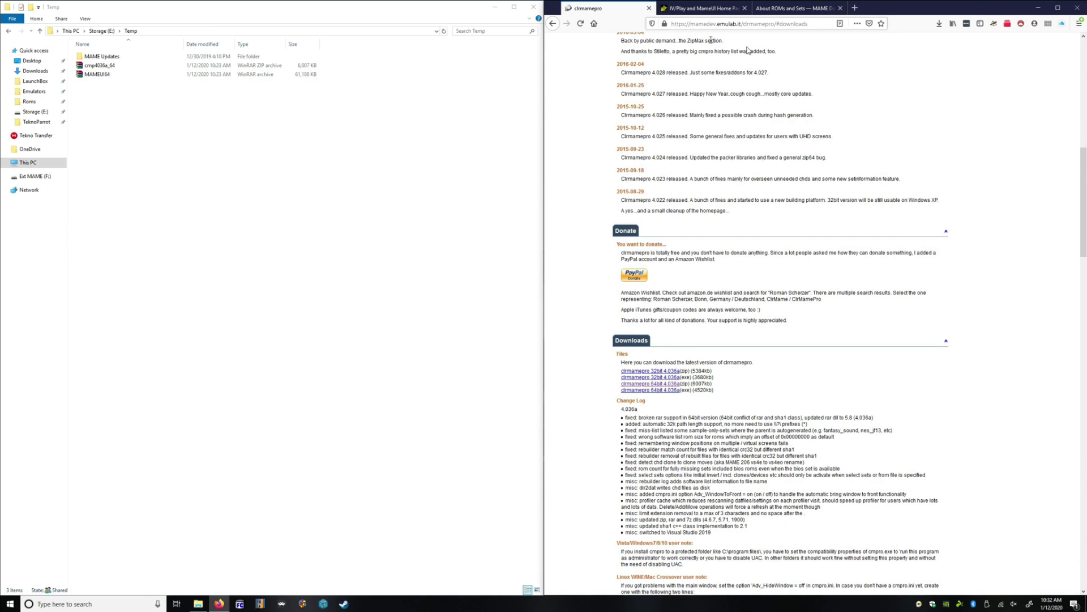
{"action": "left_click", "coordinate": [691, 10]}
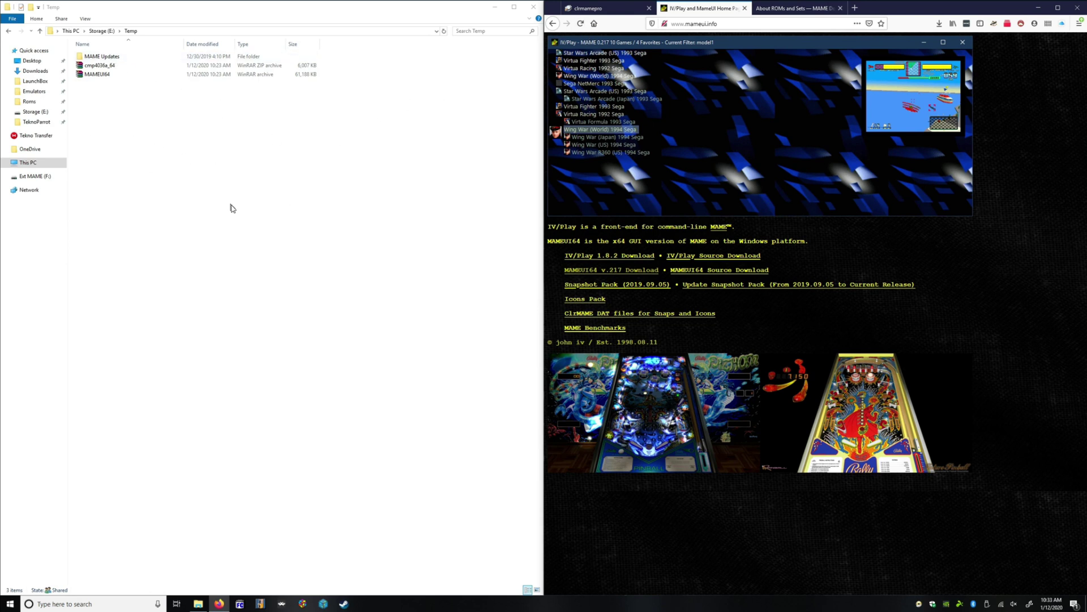
{"action": "double_click", "coordinate": [97, 76]}
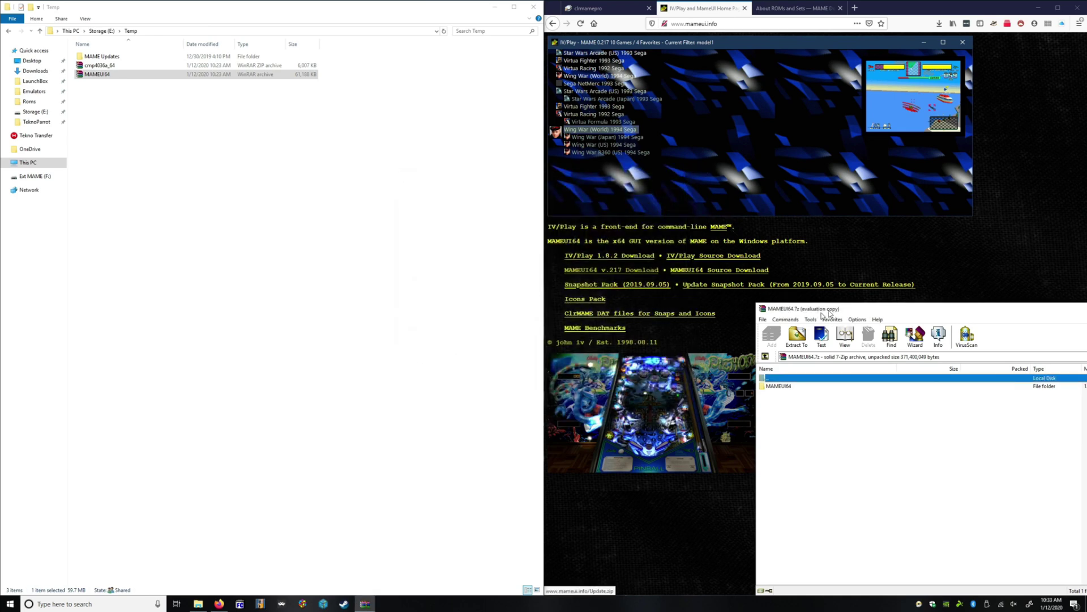
{"action": "left_click_drag", "start_coordinate": [852, 311], "coordinate": [645, 102]}
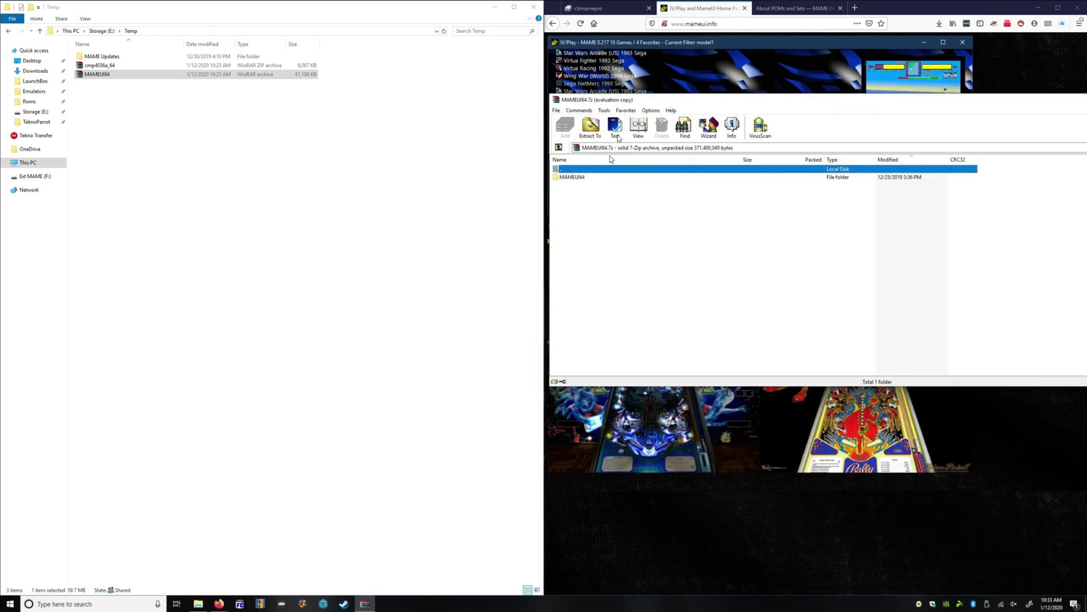
{"action": "double_click", "coordinate": [572, 178]}
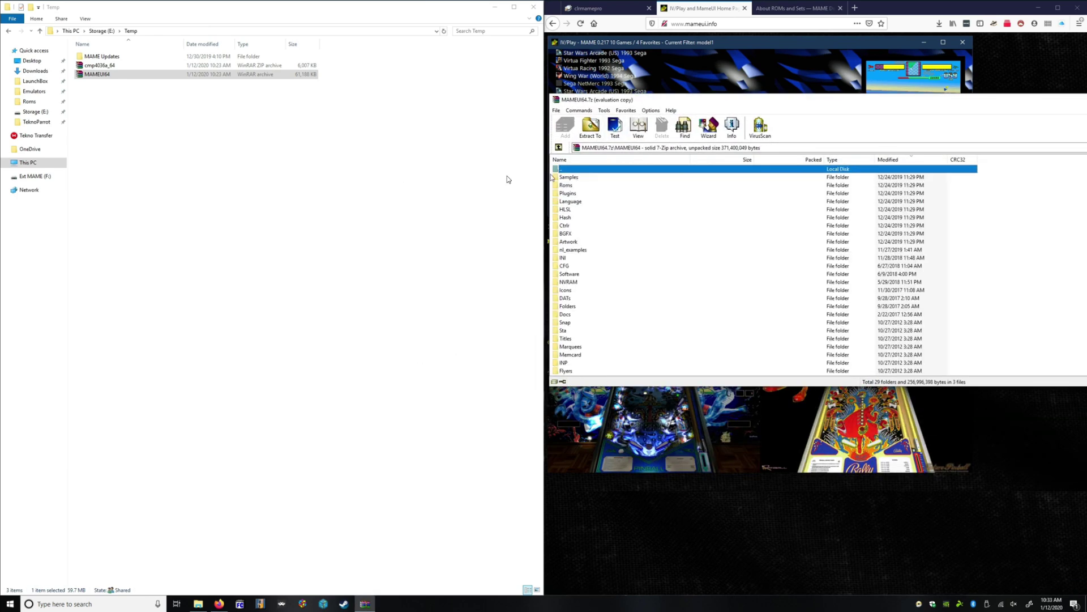
- Go to the existing MAME installation folder under Storage (E:), Project Mame, Emulators
{"action": "left_click", "coordinate": [97, 31]}
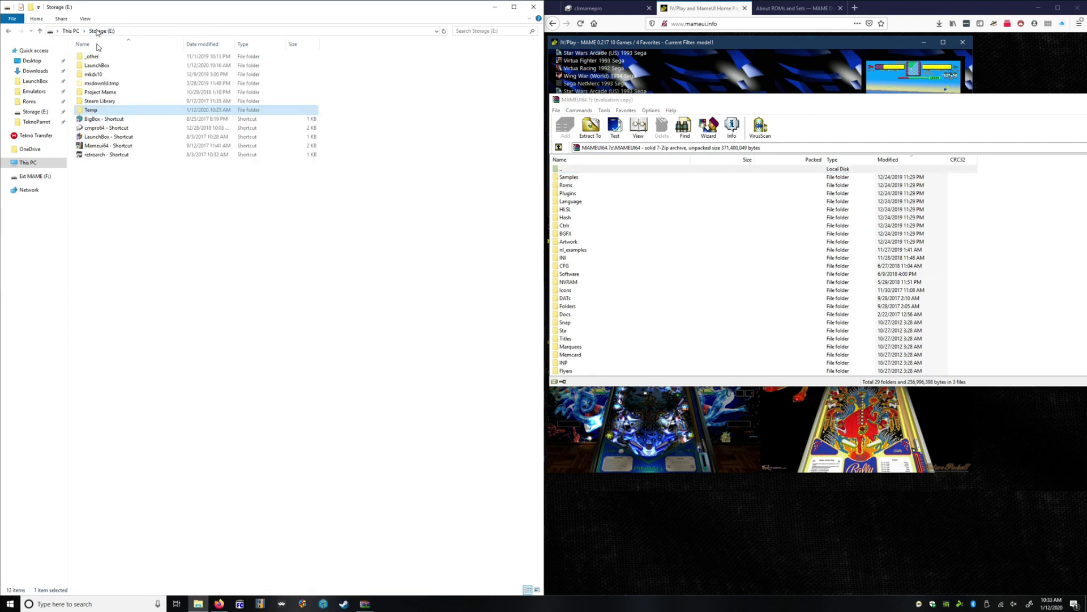
{"action": "left_click", "coordinate": [113, 93]}
{"action": "double_click", "coordinate": [113, 93]}
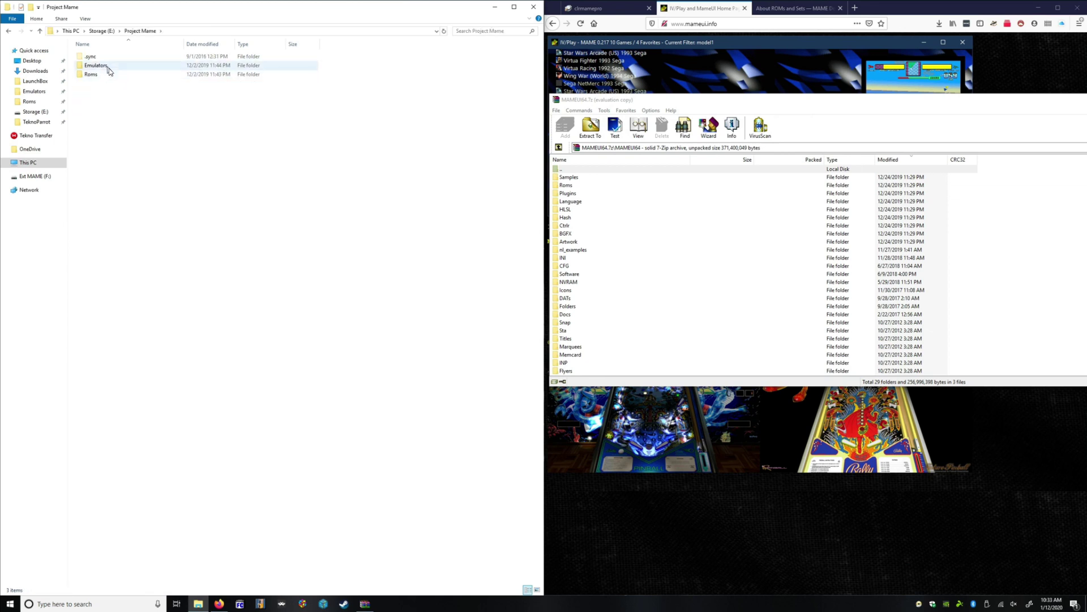
{"action": "double_click", "coordinate": [107, 67]}
{"action": "double_click", "coordinate": [111, 119]}
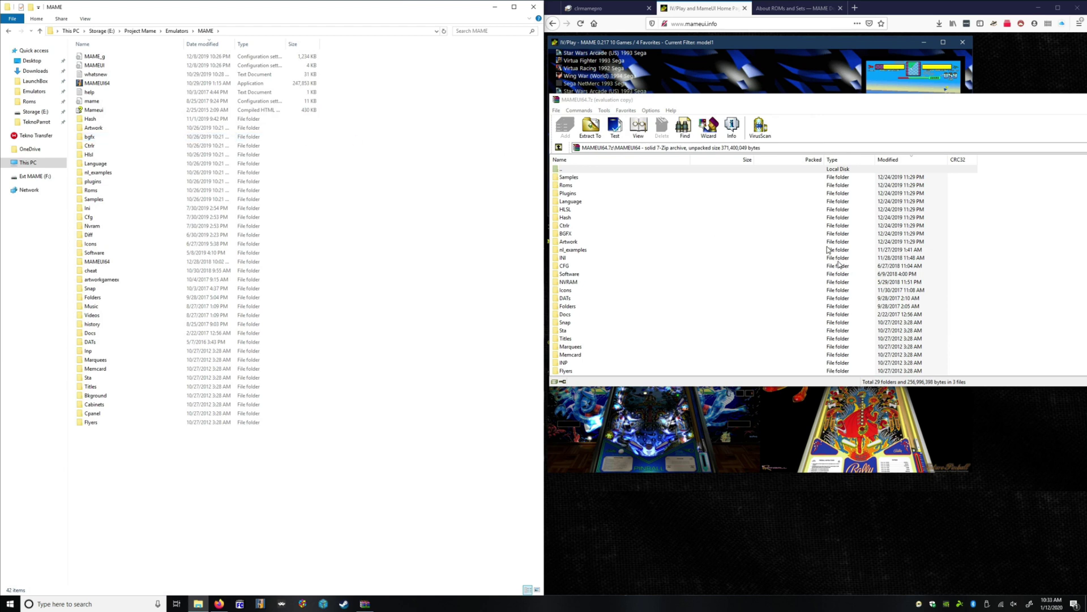
- Sort the archive by oldest modified date and extract the folders Artwork through Samples into the MAME folder, replacing existing files
{"action": "left_click", "coordinate": [890, 161]}
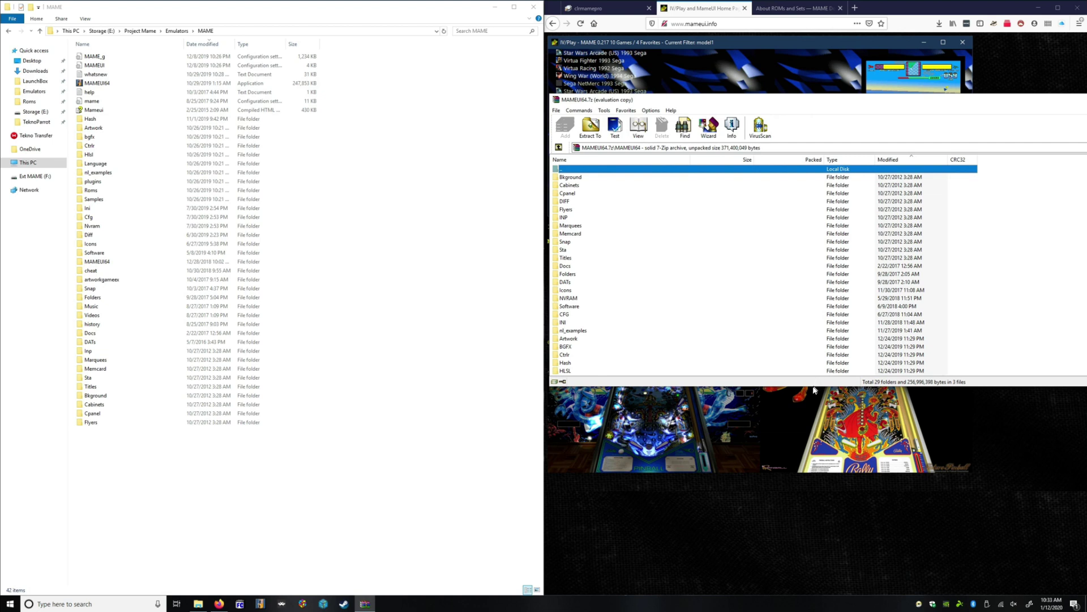
{"action": "scroll", "coordinate": [824, 342], "scroll_direction": "down", "scroll_amount": 2}
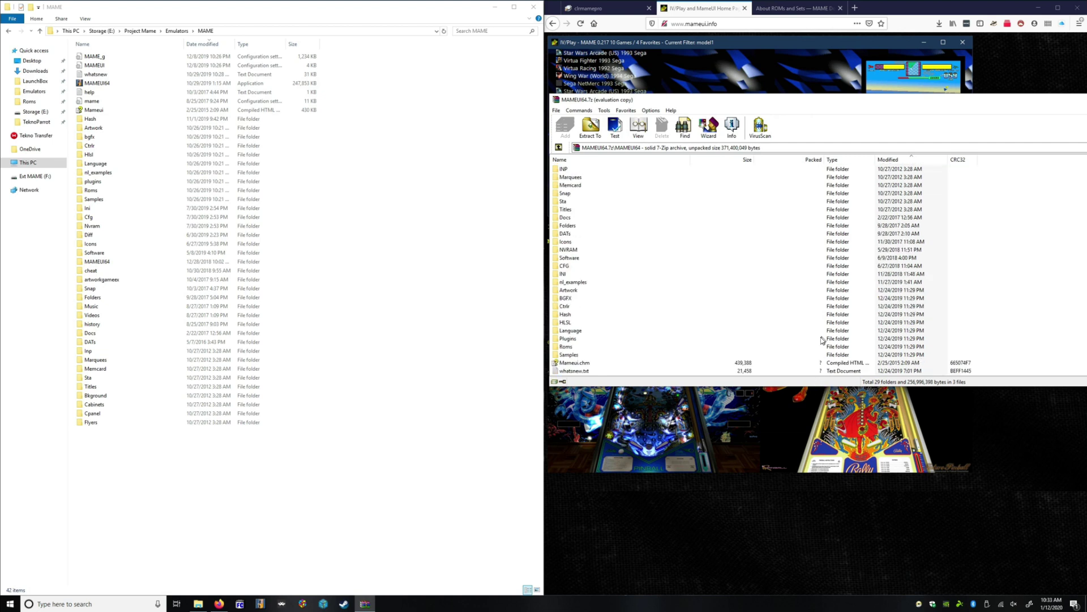
{"action": "left_click", "coordinate": [652, 356]}
{"action": "left_click", "coordinate": [722, 290]}
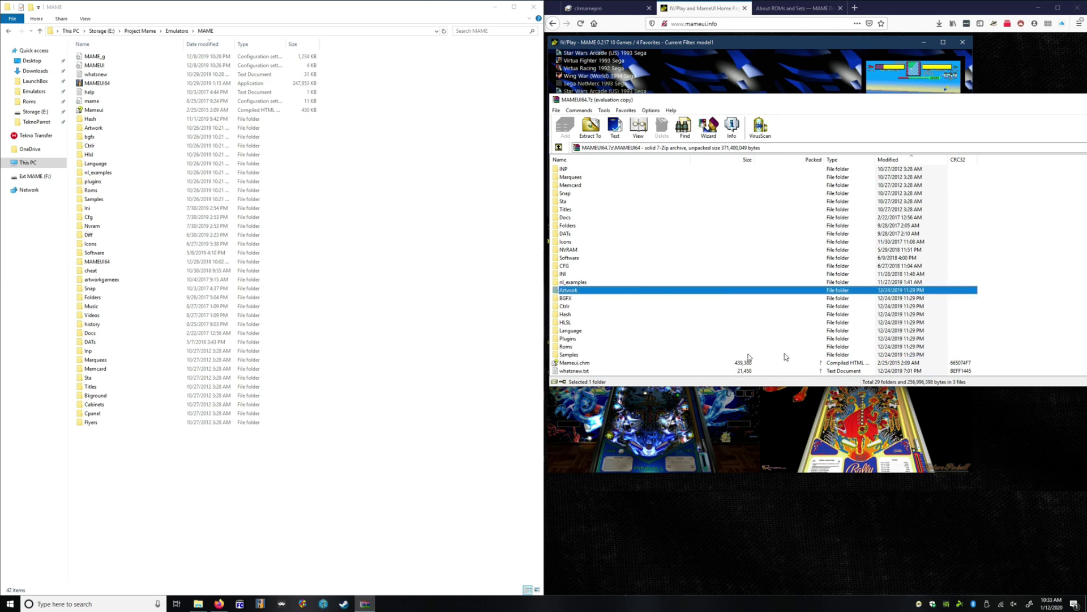
{"action": "left_click", "coordinate": [810, 356], "text": "shift"}
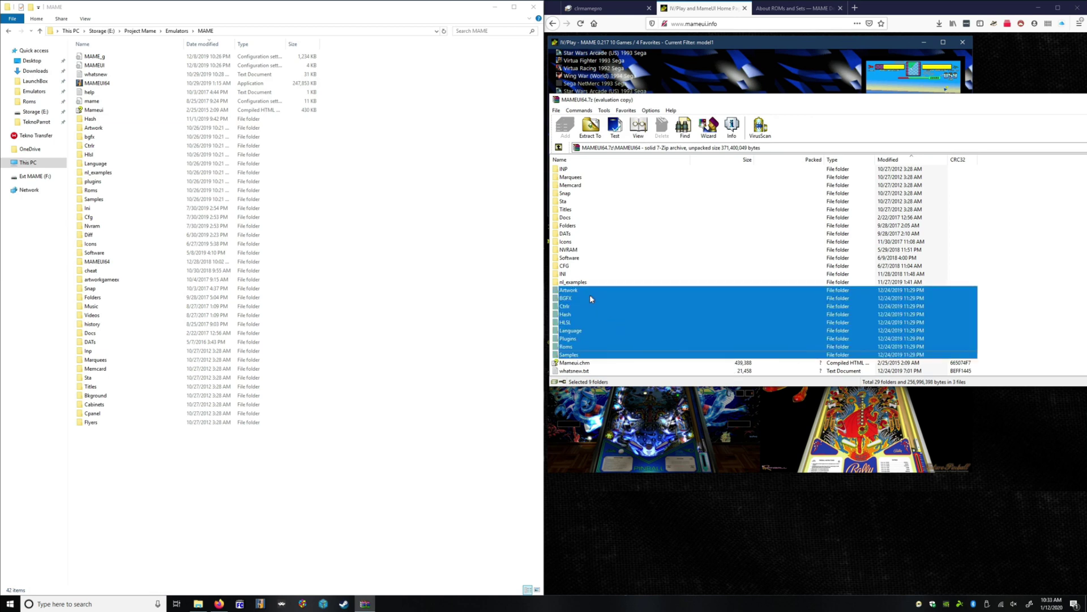
{"action": "left_click_drag", "start_coordinate": [574, 294], "coordinate": [364, 517]}
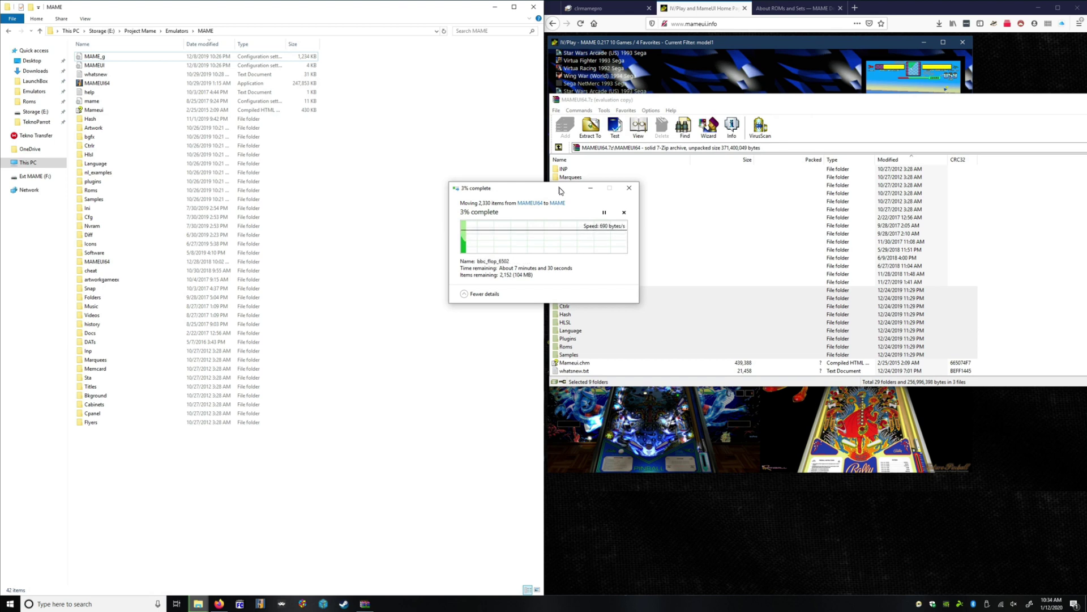
{"action": "left_click", "coordinate": [717, 3]}
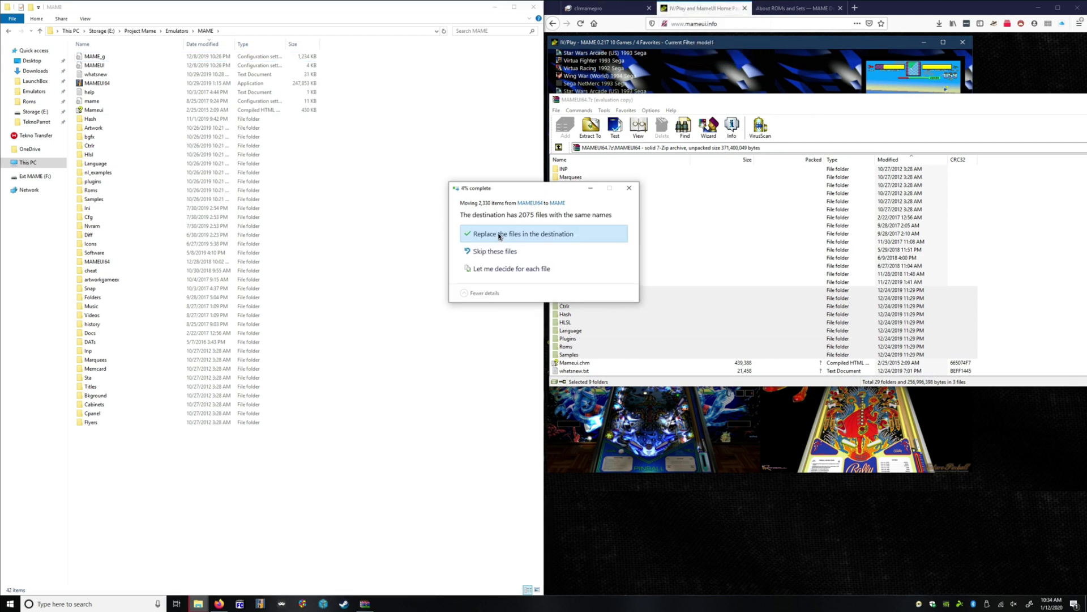
{"action": "left_click", "coordinate": [500, 234]}
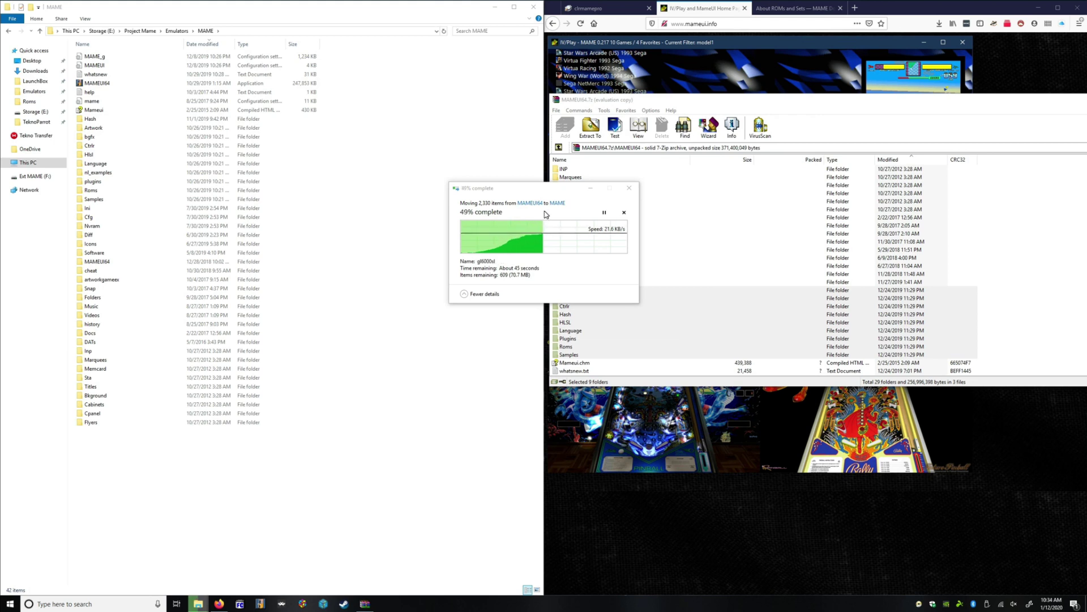
{"action": "left_click_drag", "start_coordinate": [540, 188], "coordinate": [448, 183]}
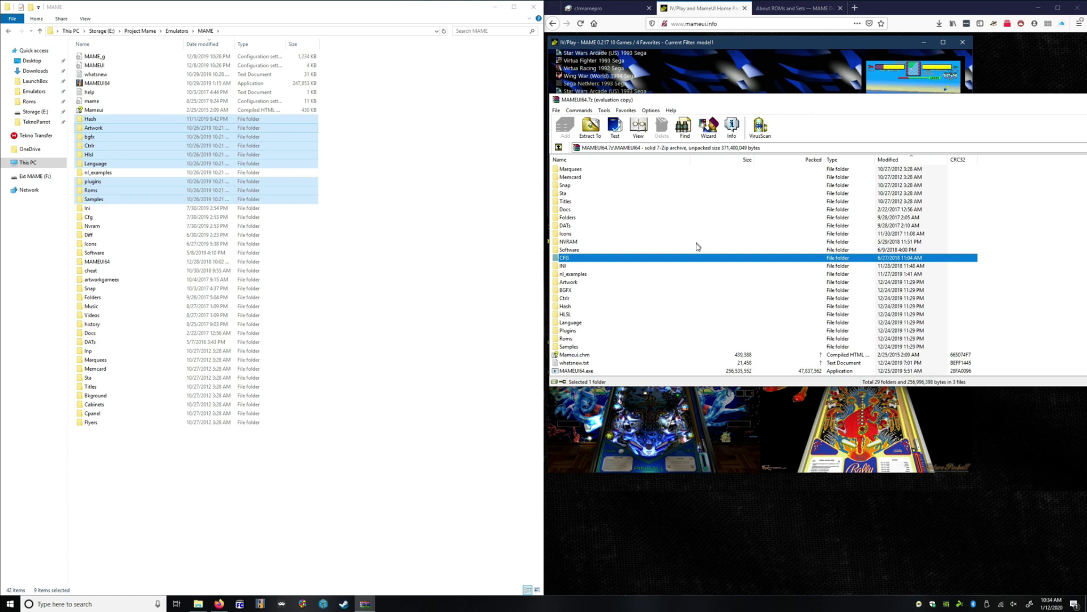
- Extract whatsnew.txt and MAMEUI64.exe from the archive into the MAME folder, replacing the existing files
{"action": "left_click", "coordinate": [573, 363]}
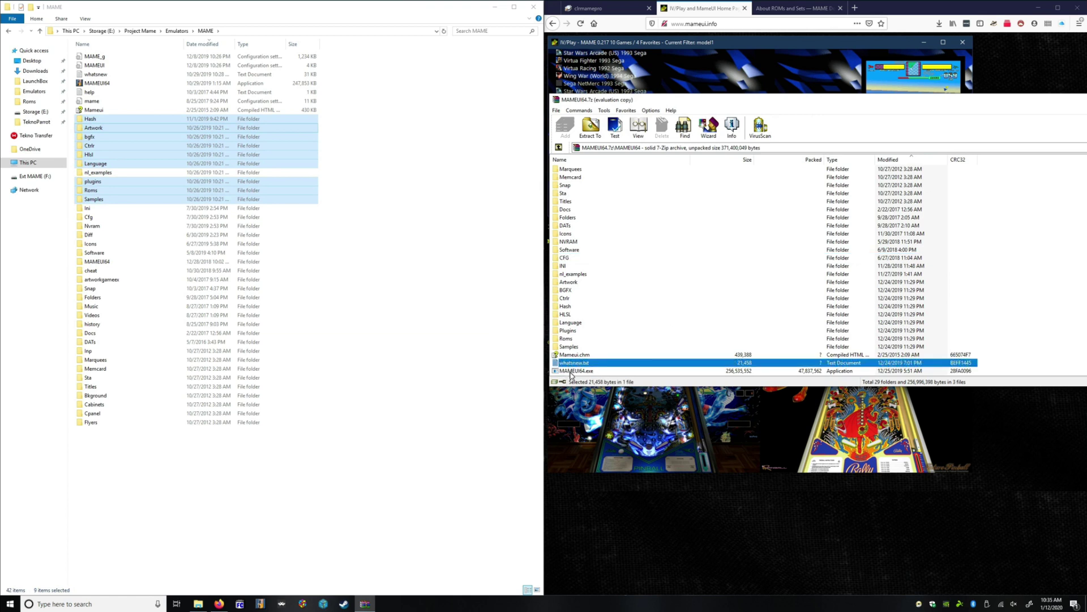
{"action": "left_click", "coordinate": [572, 371], "text": "shift"}
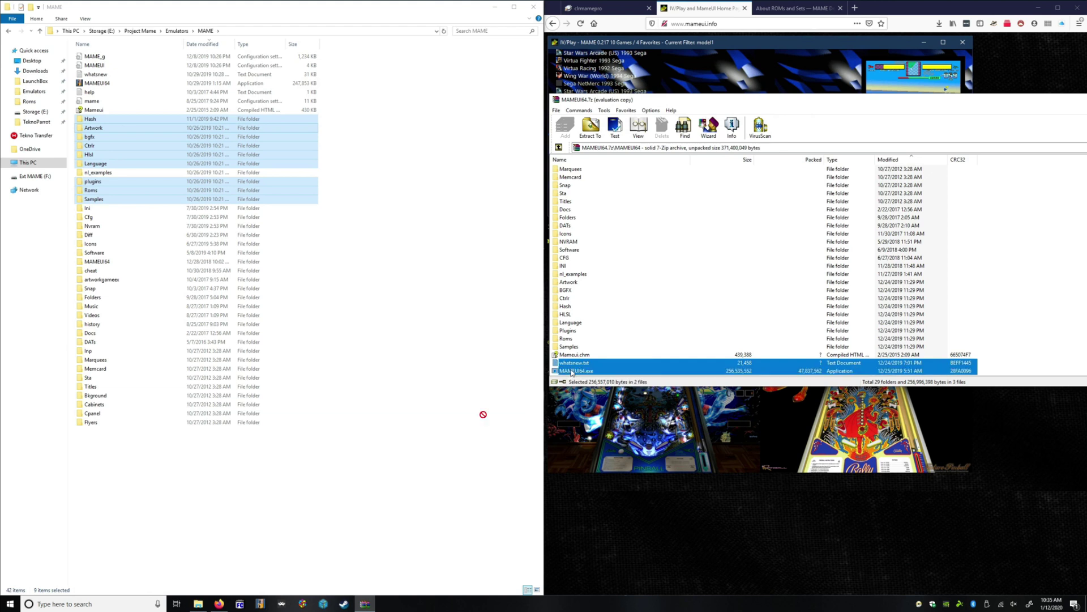
{"action": "left_click_drag", "start_coordinate": [483, 414], "coordinate": [339, 491]}
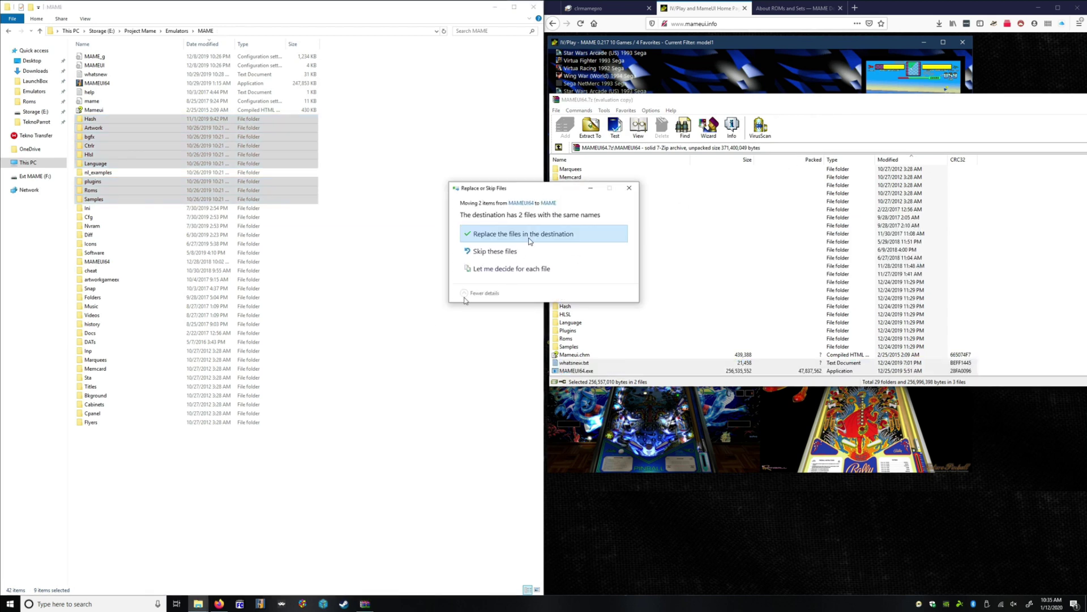
{"action": "left_click", "coordinate": [529, 233]}
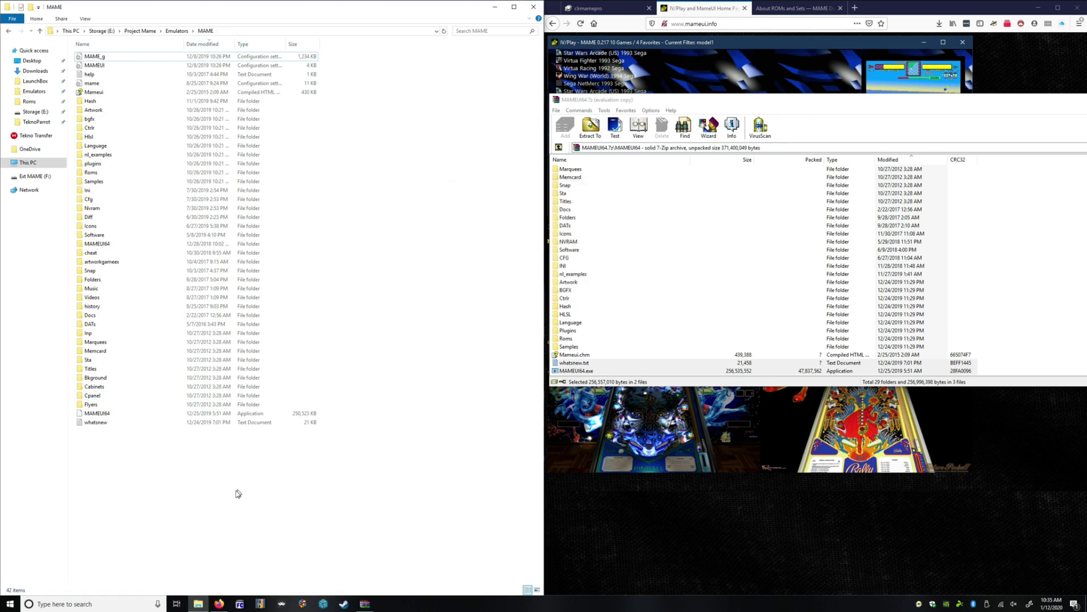
- Launch the updated MAMEUI64 application to check its version, and close it
{"action": "left_click", "coordinate": [110, 415]}
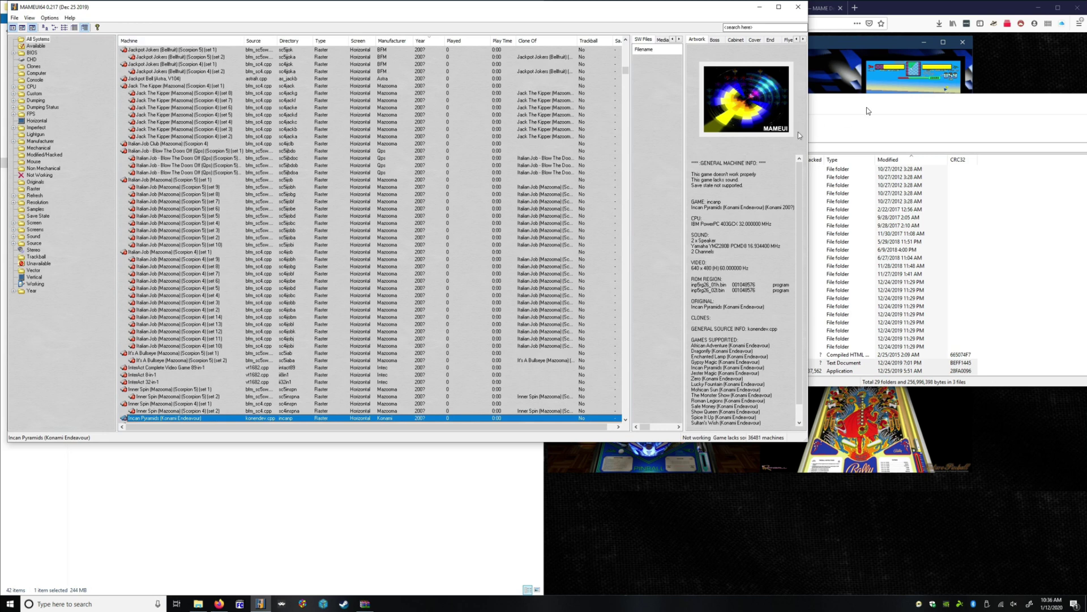
{"action": "left_click", "coordinate": [799, 10]}
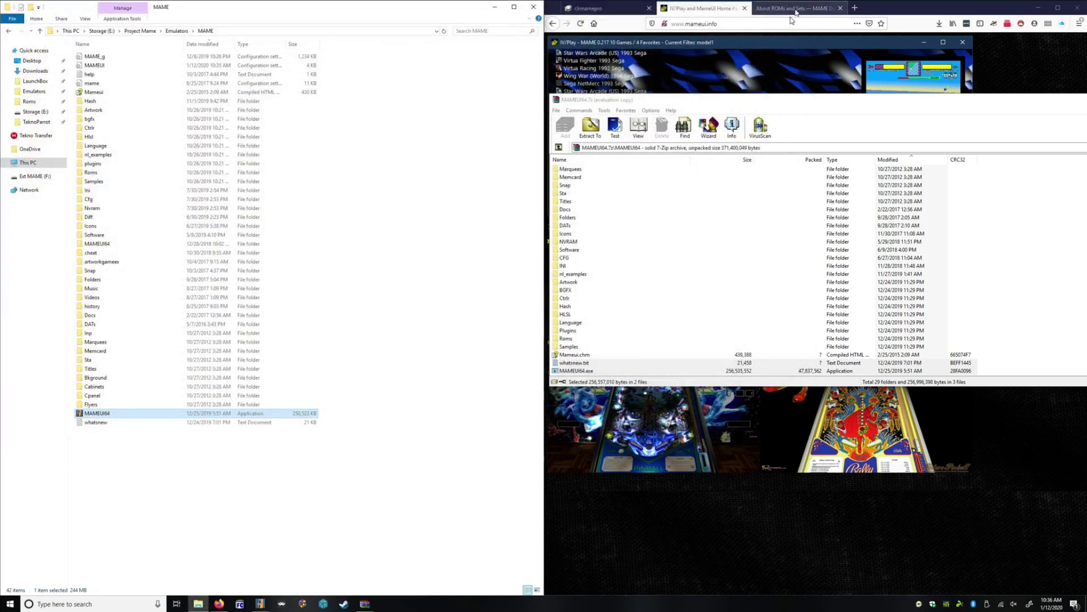
- Return to the Temp folder on Storage (E:) and close the MAMEUI64 archive window
{"action": "left_click", "coordinate": [10, 34]}
{"action": "left_click", "coordinate": [10, 34]}
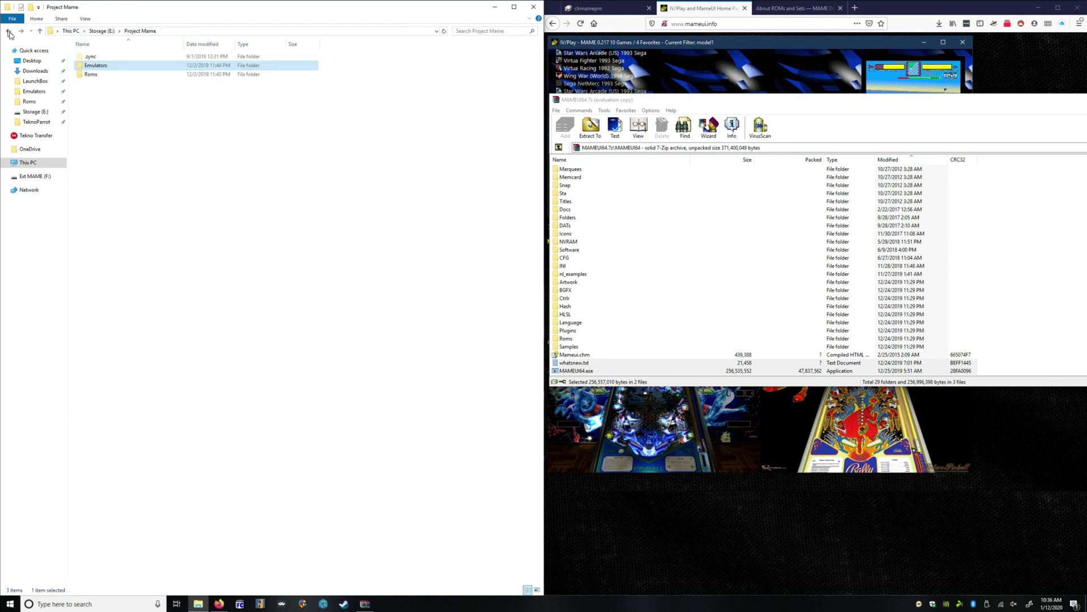
{"action": "left_click", "coordinate": [10, 34]}
{"action": "left_click", "coordinate": [9, 34]}
{"action": "left_click", "coordinate": [9, 34]}
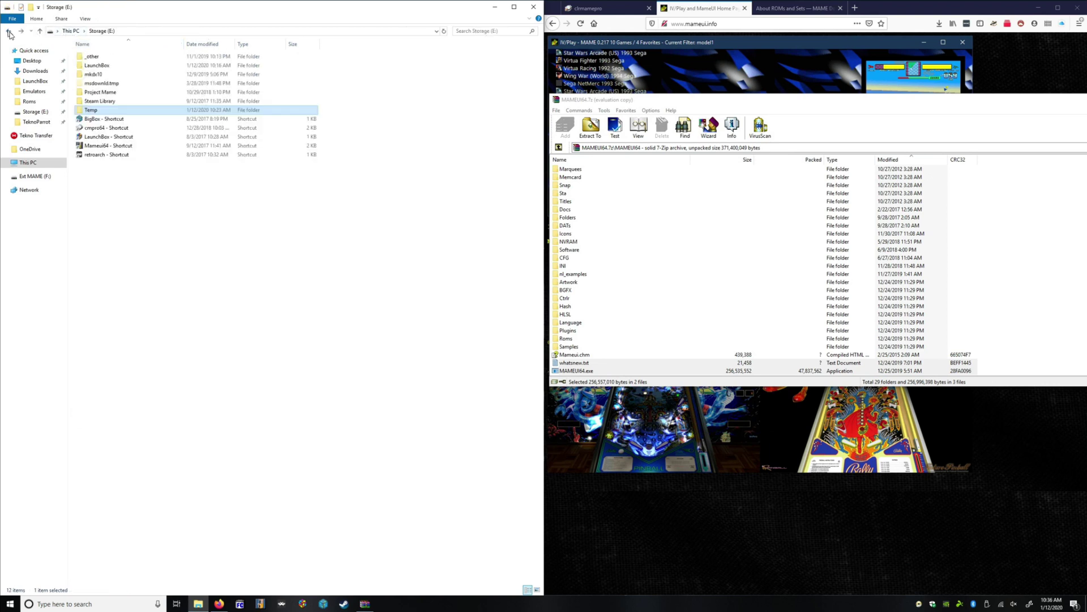
{"action": "left_click", "coordinate": [20, 31]}
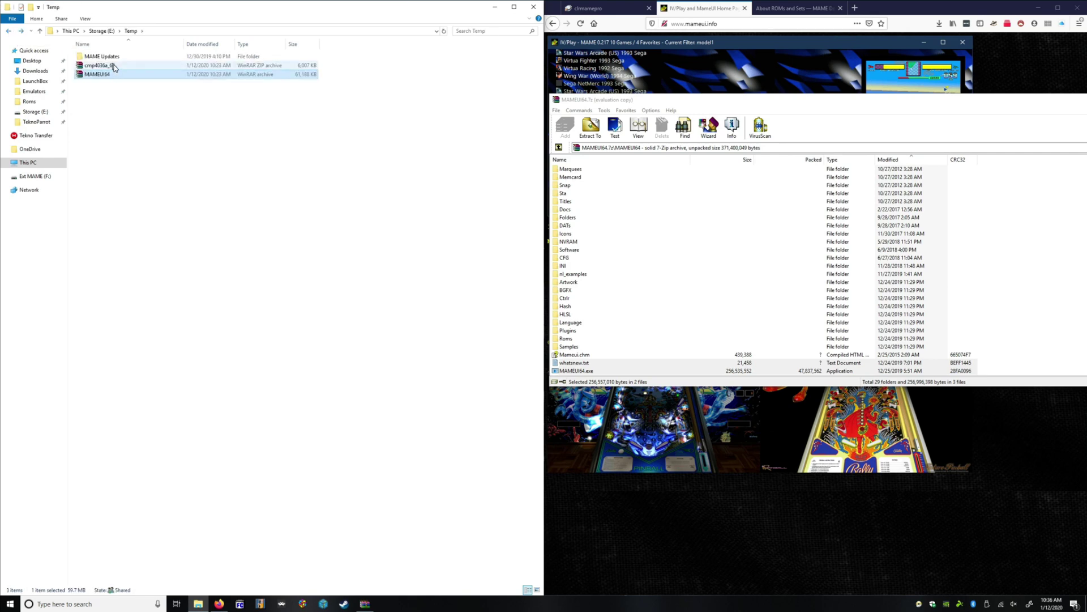
{"action": "left_click_drag", "start_coordinate": [1021, 103], "coordinate": [952, 105]}
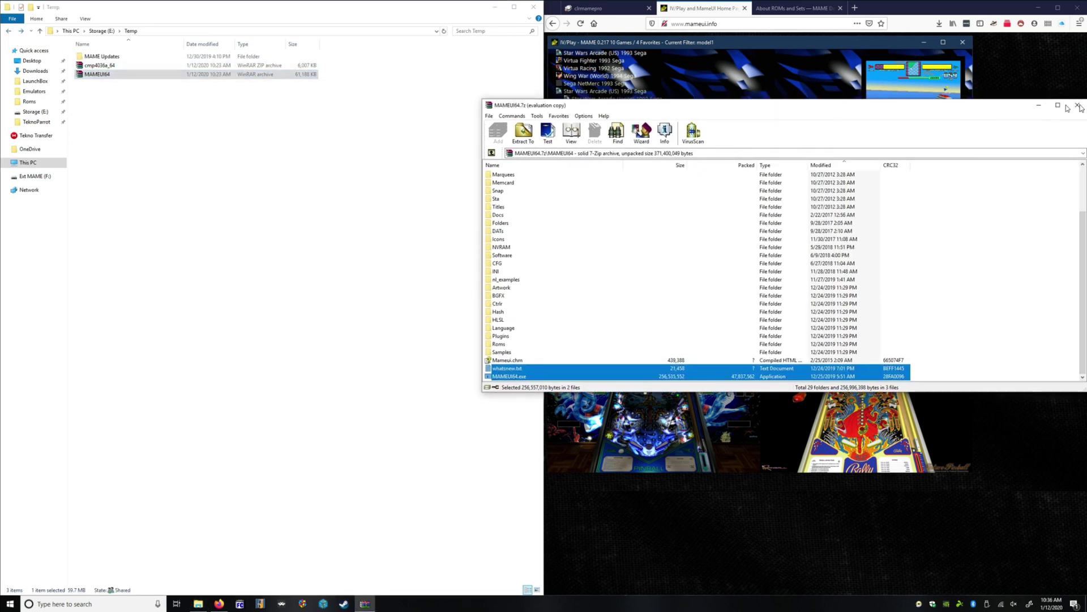
{"action": "key", "text": "Escape"}
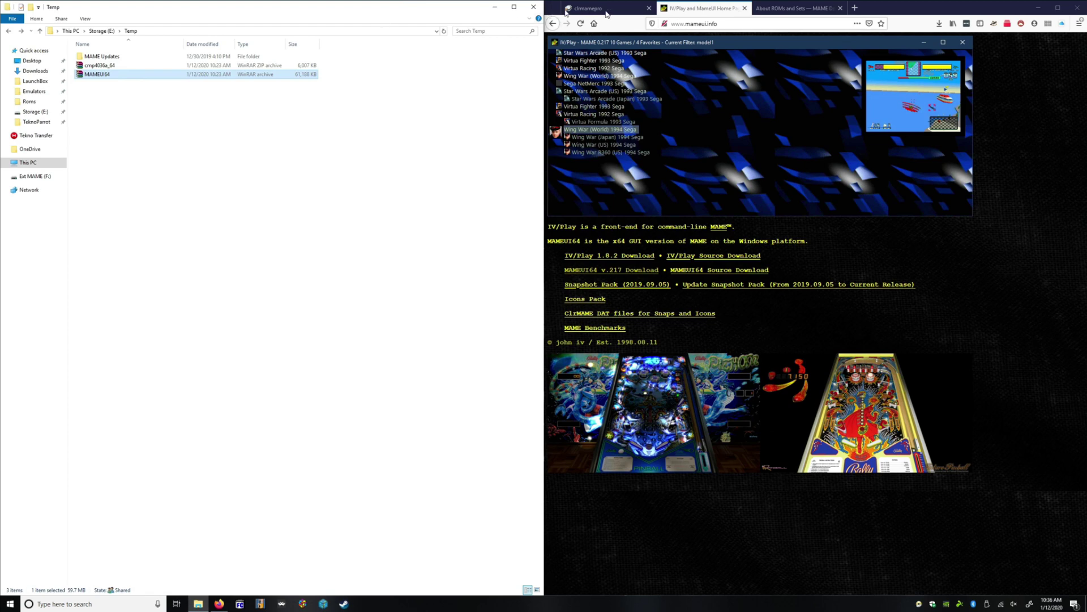
- Bring up the clrmamepro download page and open the cmp4036a_64 archive beside the file window
{"action": "left_click", "coordinate": [567, 12]}
{"action": "double_click", "coordinate": [105, 65]}
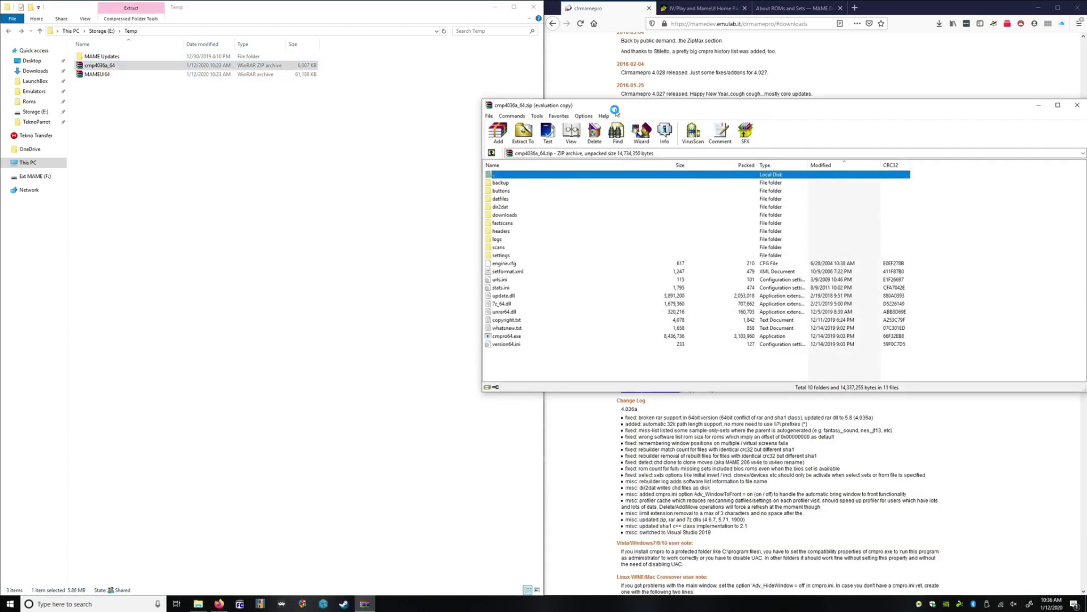
{"action": "left_click", "coordinate": [827, 252]}
{"action": "left_click_drag", "start_coordinate": [648, 110], "coordinate": [730, 88]}
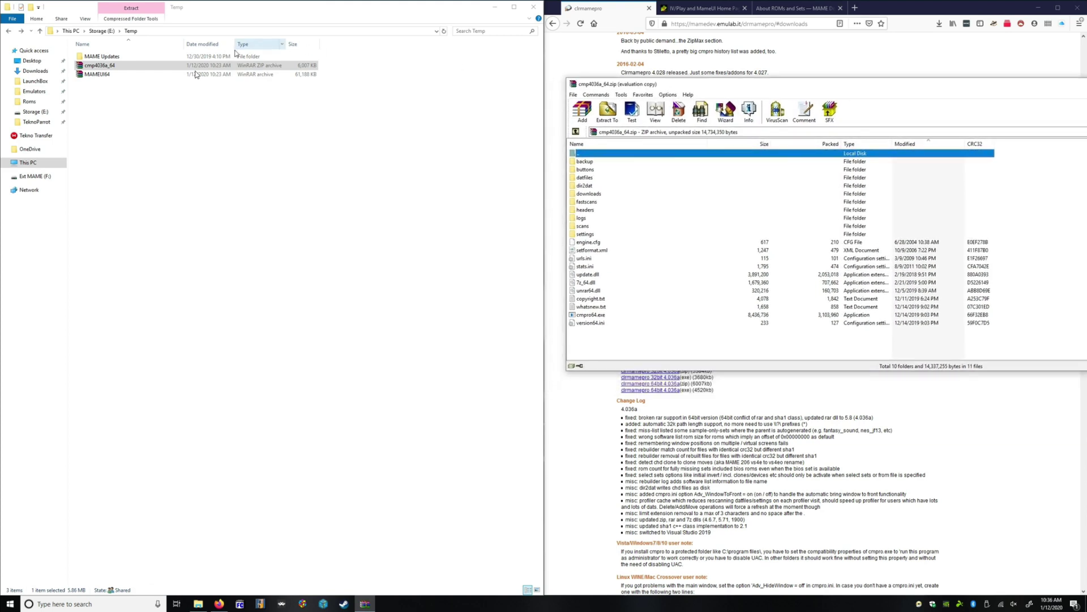
- Go to the existing clrmamepro folder inside _other on Storage (E:)
{"action": "left_click", "coordinate": [97, 31]}
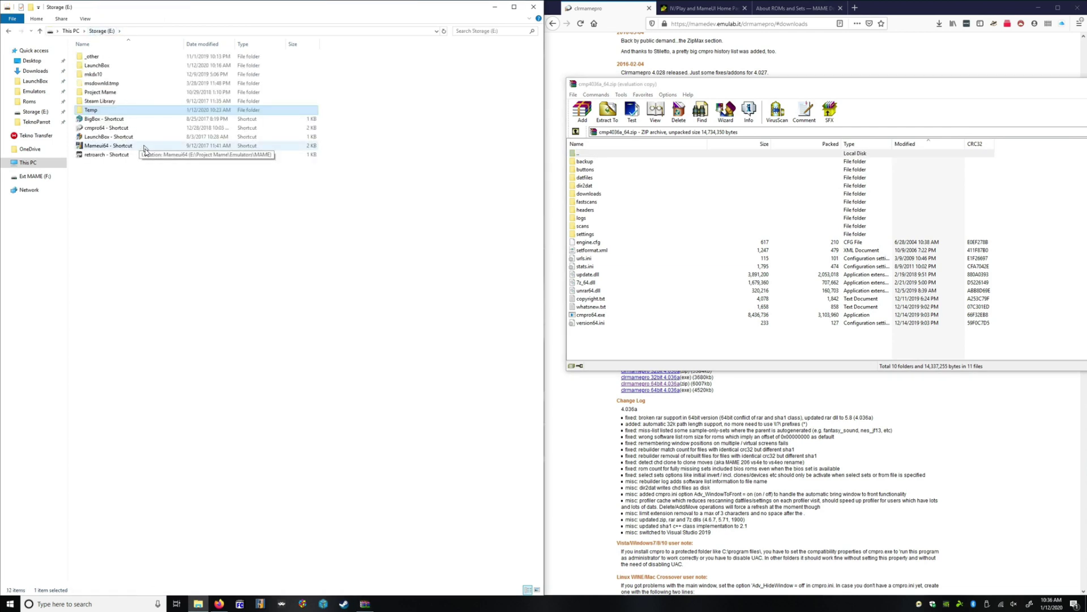
{"action": "double_click", "coordinate": [93, 57]}
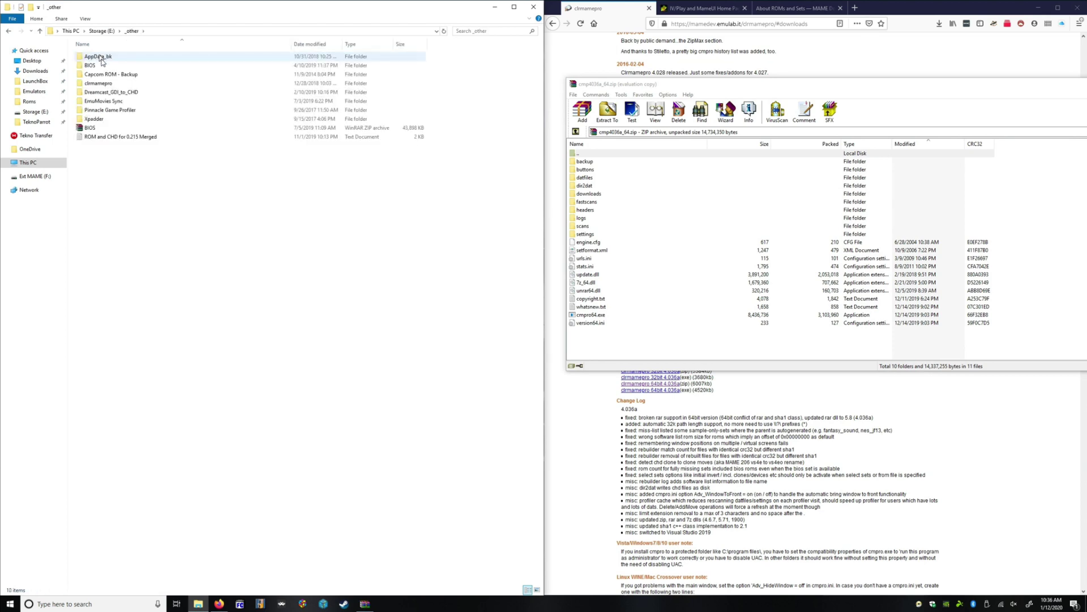
{"action": "double_click", "coordinate": [99, 83]}
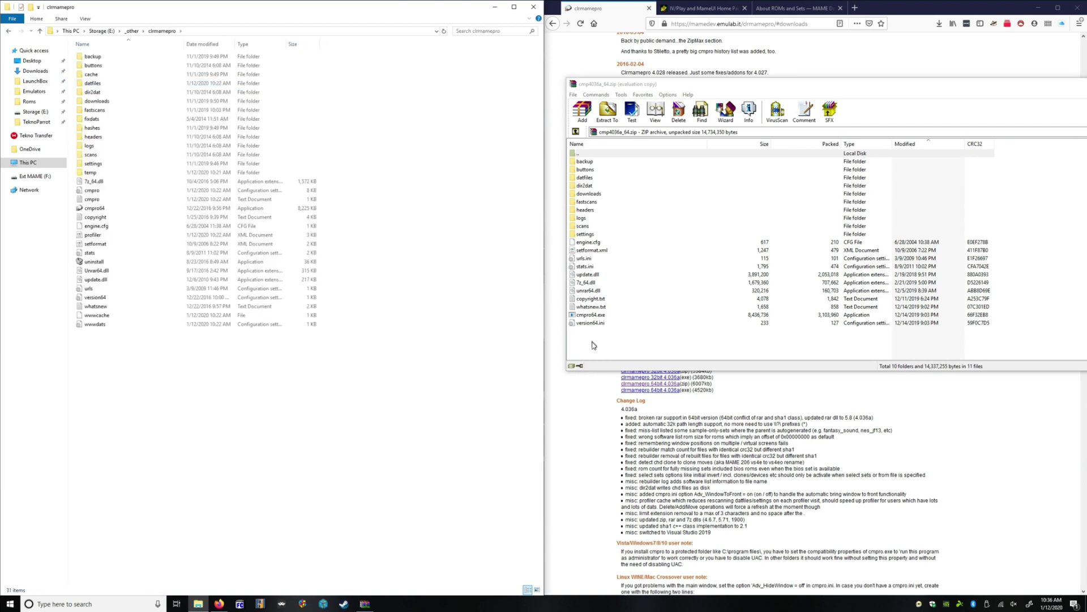
- Extract all folders and files of the cmp4036a_64 archive into the clrmamepro folder, replacing existing files
{"action": "left_click_drag", "start_coordinate": [592, 344], "coordinate": [593, 168]}
{"action": "left_click_drag", "start_coordinate": [594, 168], "coordinate": [594, 170]}
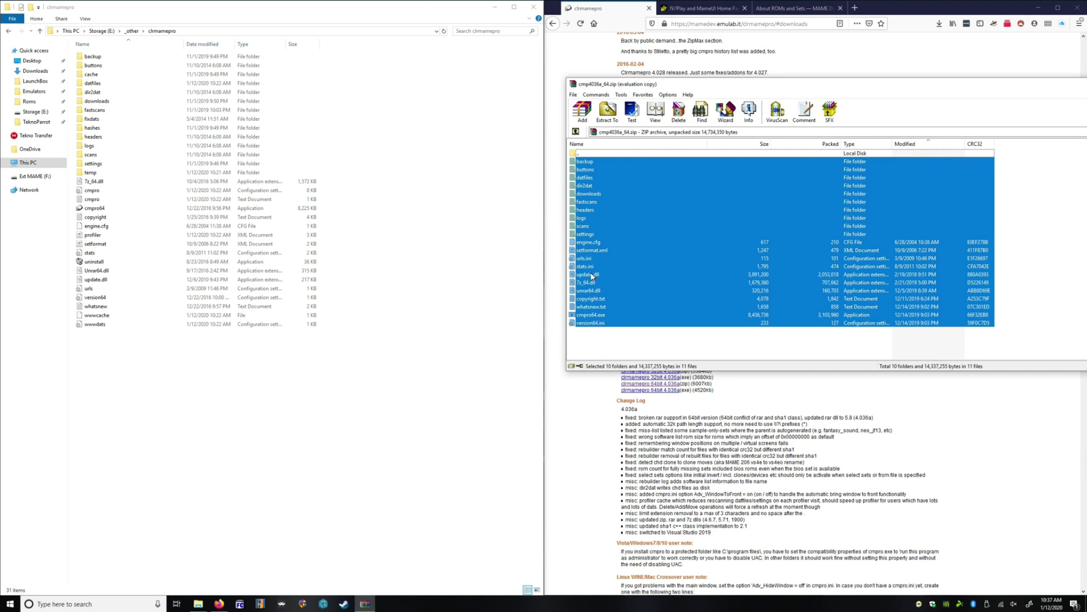
{"action": "left_click_drag", "start_coordinate": [532, 324], "coordinate": [261, 447]}
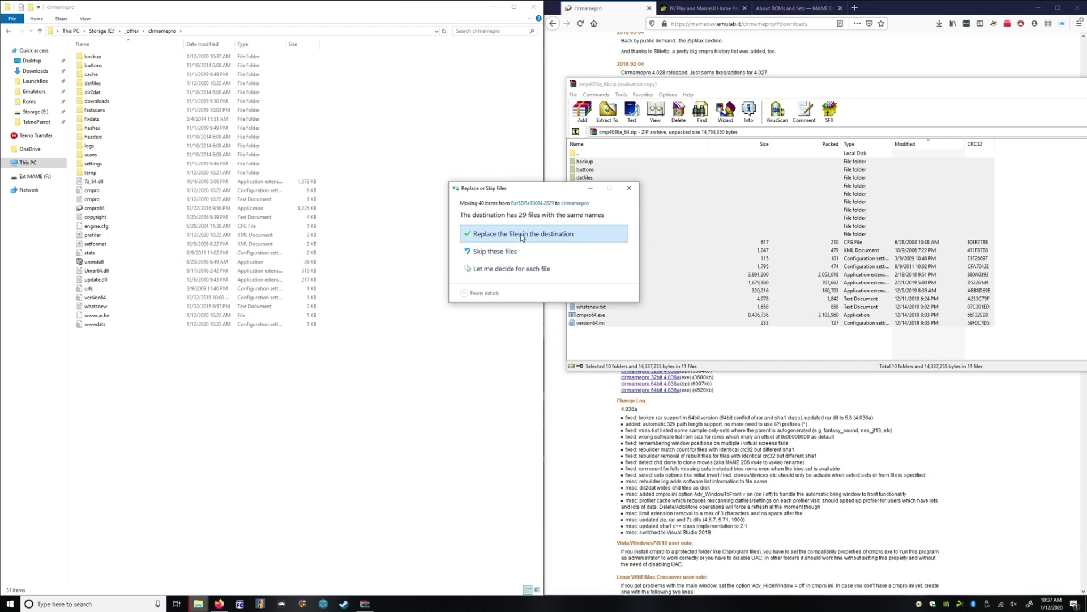
{"action": "left_click", "coordinate": [520, 235]}
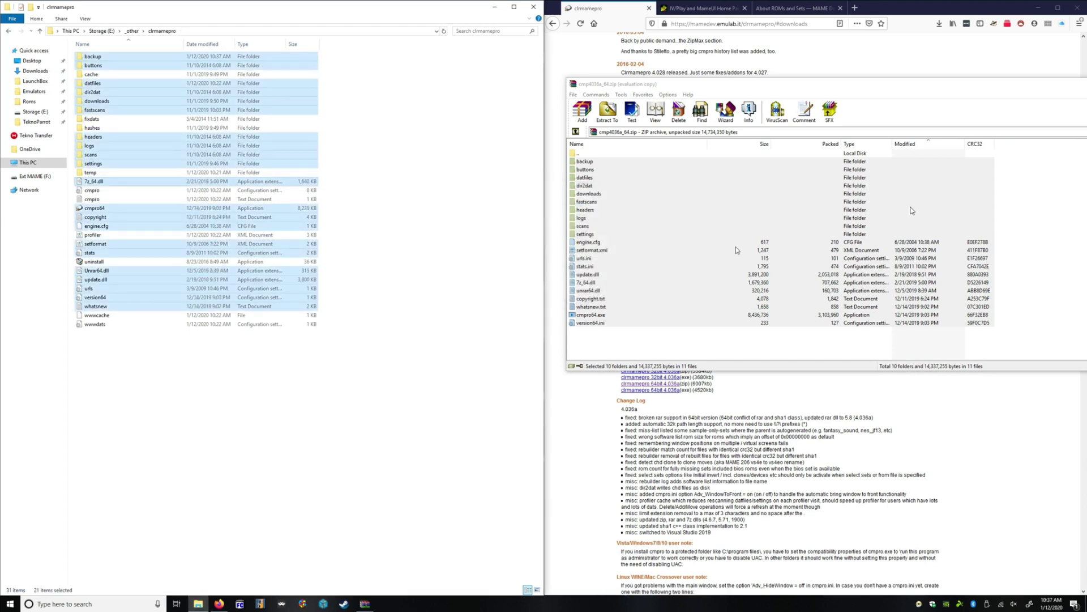
- Close the cmp4036a_64 archive window and launch cmpro64 from the clrmamepro folder, placing its Profiler window beside the file window
{"action": "left_click_drag", "start_coordinate": [1034, 95], "coordinate": [953, 95]}
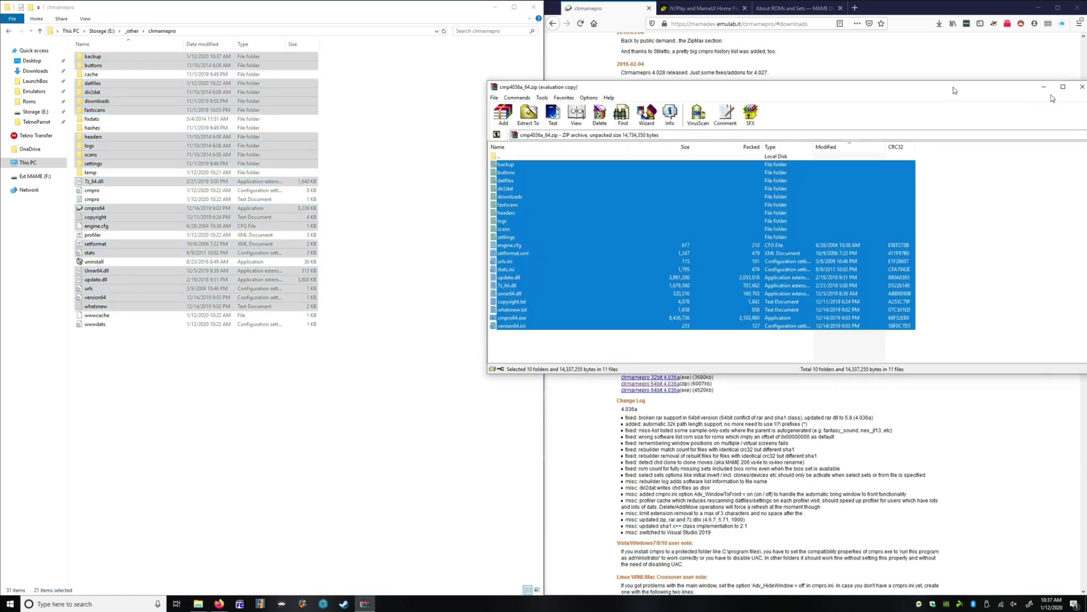
{"action": "left_click", "coordinate": [1078, 88]}
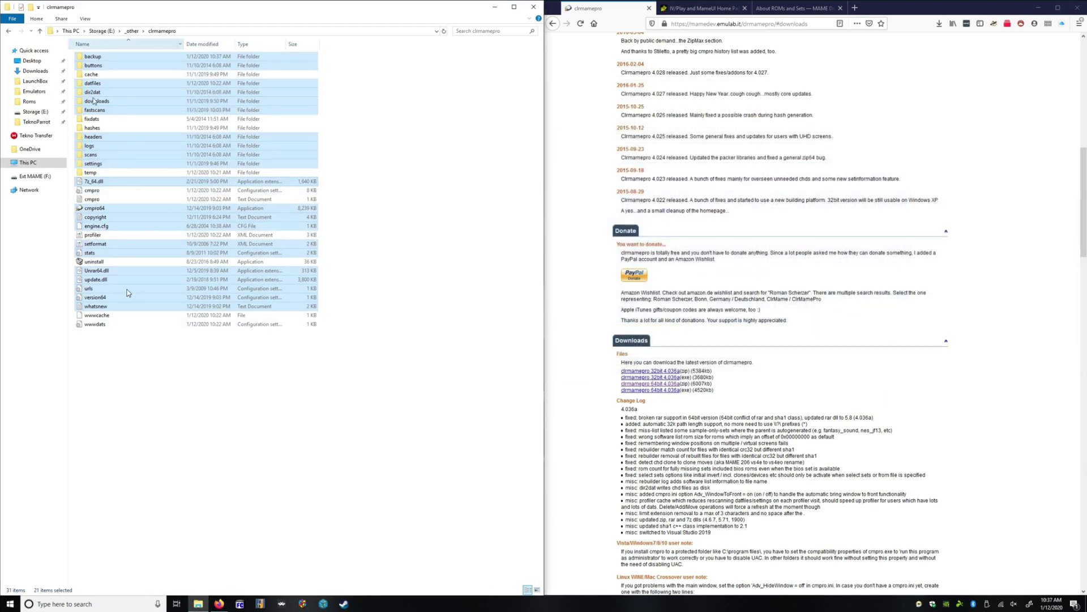
{"action": "left_click", "coordinate": [136, 359]}
{"action": "double_click", "coordinate": [96, 209]}
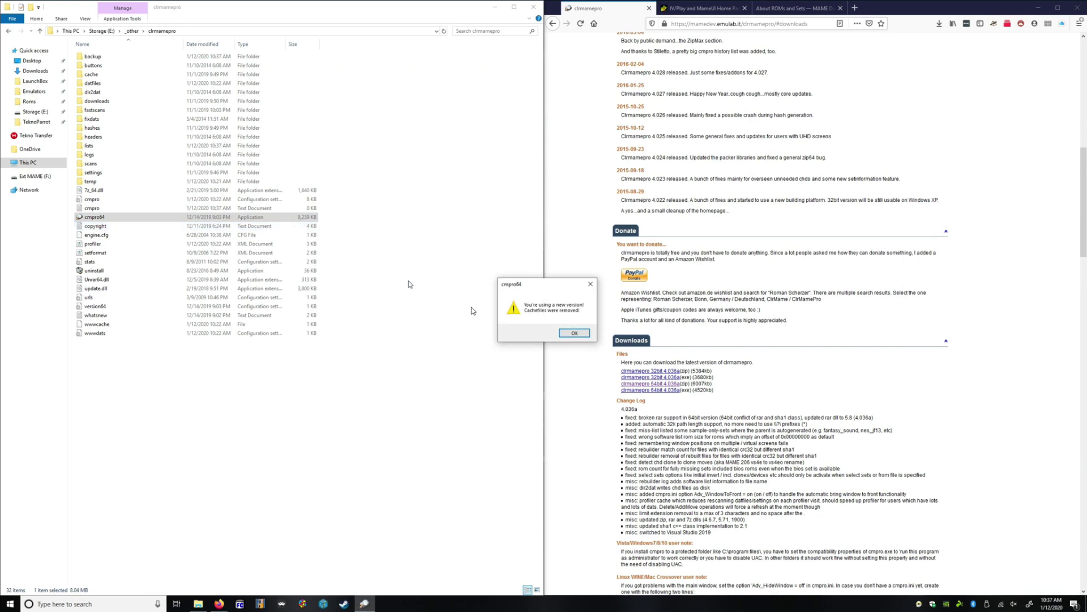
{"action": "left_click", "coordinate": [576, 332]}
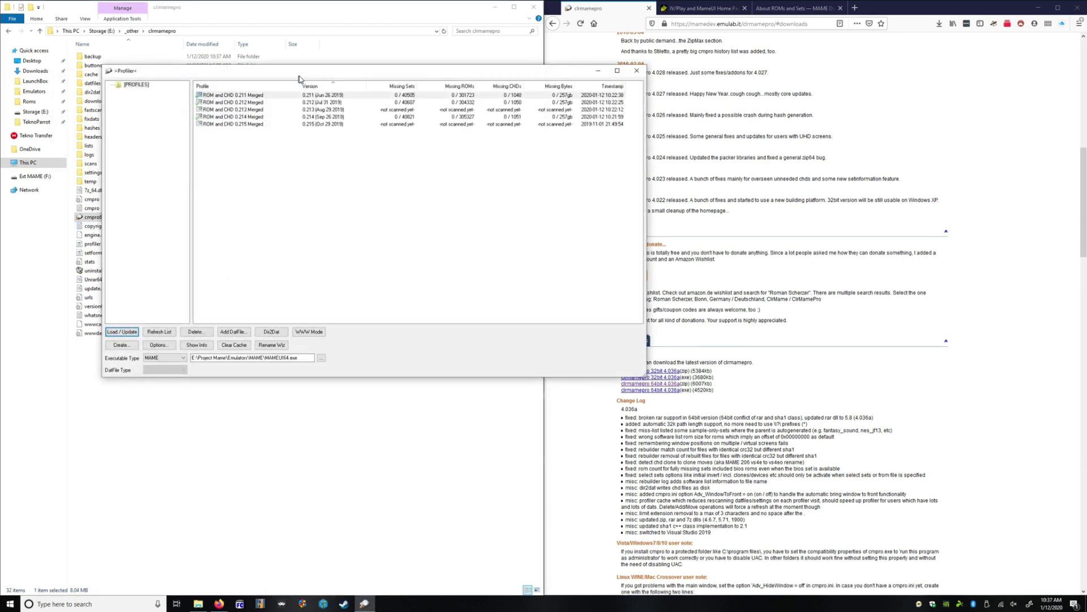
{"action": "left_click_drag", "start_coordinate": [299, 77], "coordinate": [736, 69]}
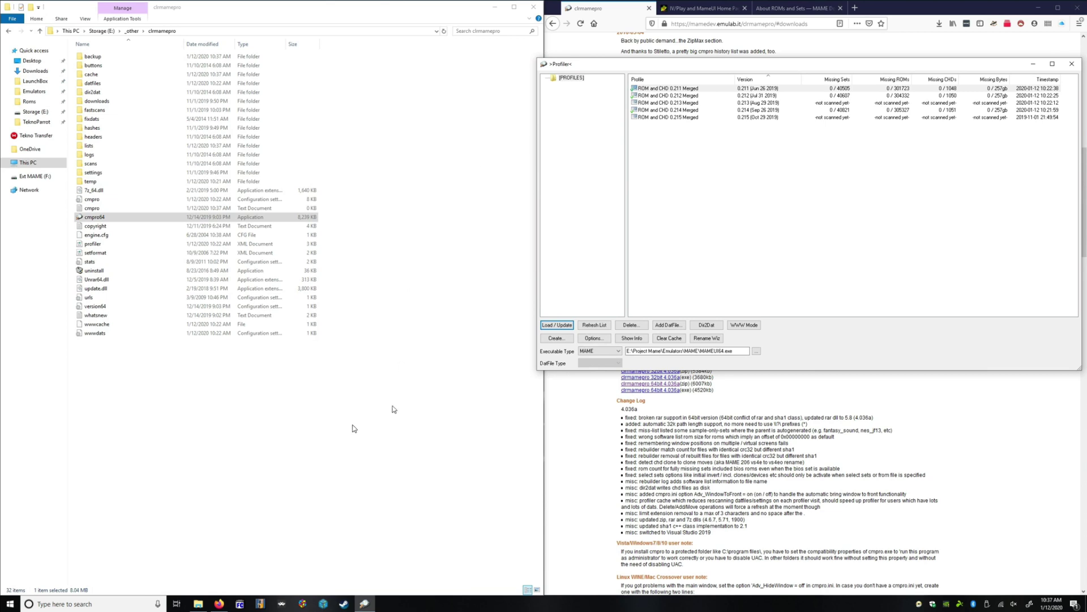
- Go to the MAME Updates folder inside Temp on Storage (E:)
{"action": "left_click", "coordinate": [102, 30]}
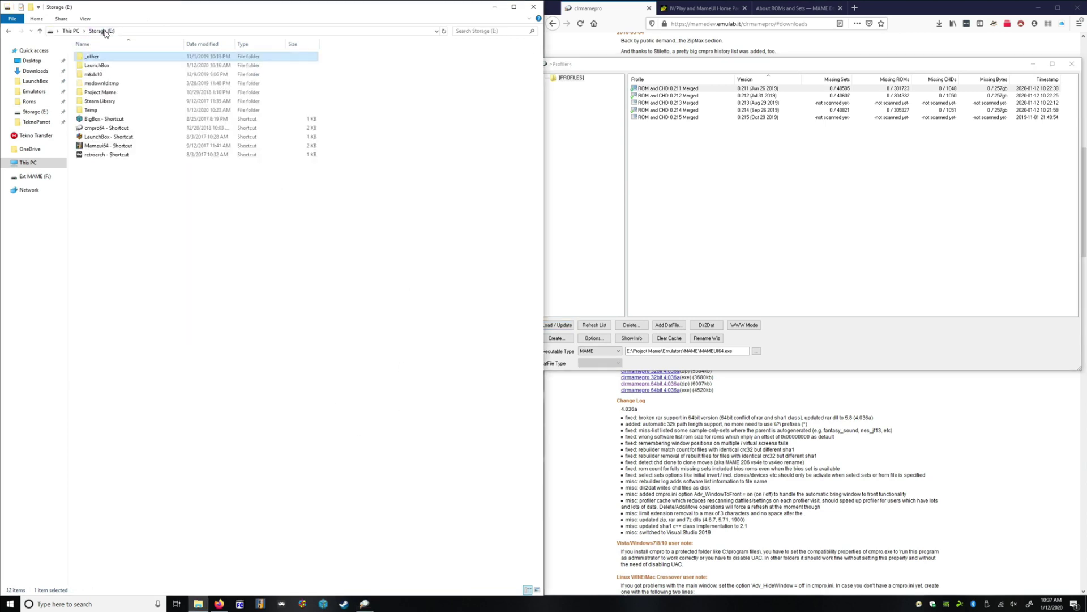
{"action": "double_click", "coordinate": [113, 109]}
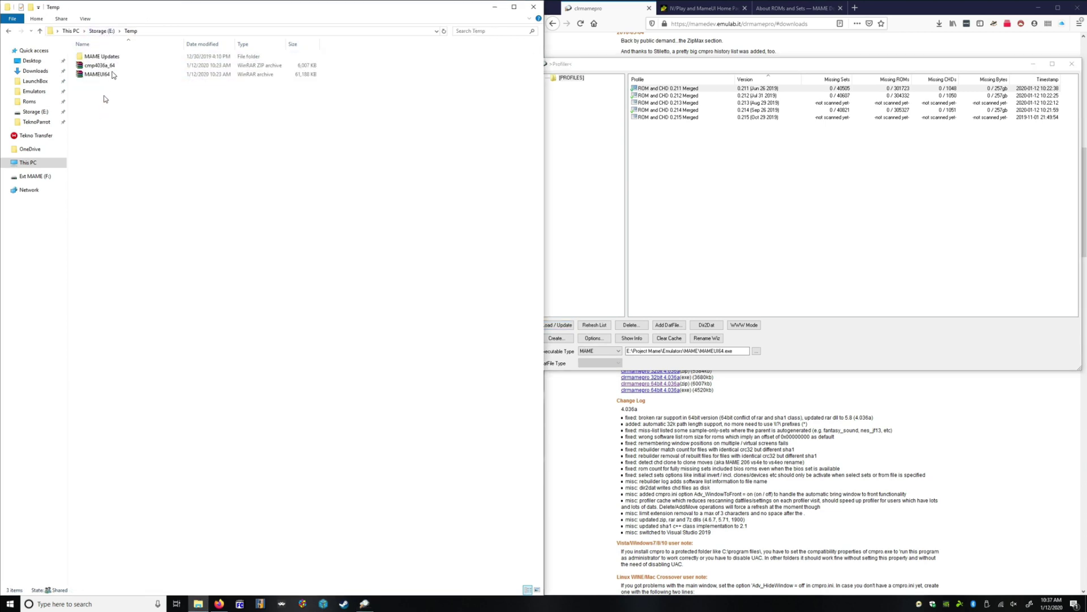
{"action": "double_click", "coordinate": [113, 58]}
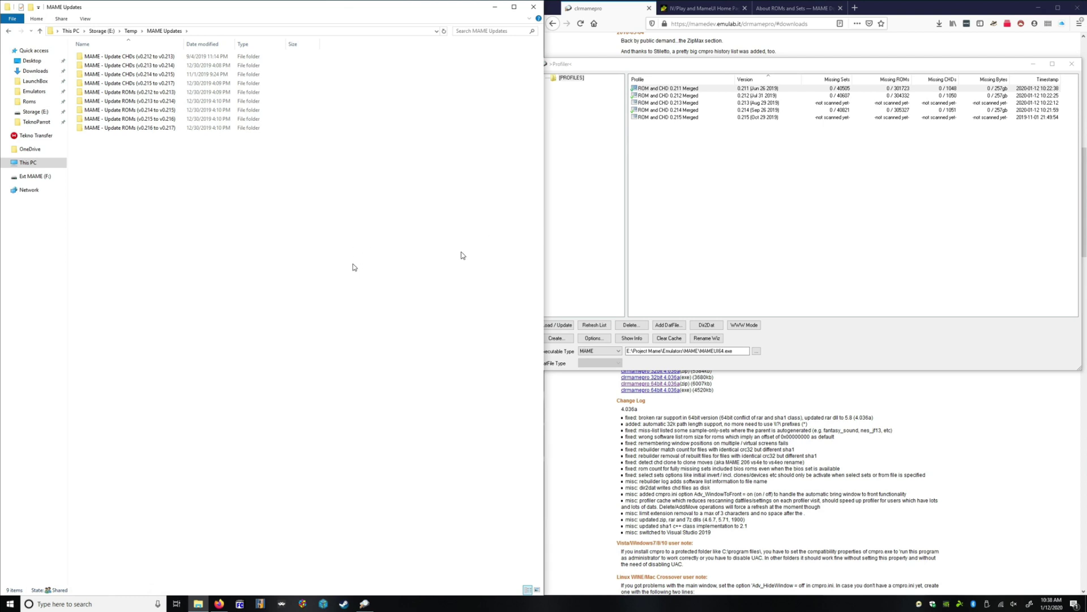
- Create a MAME profile from MAMEUI64 in E:\Project Mame\Emulators\MAME, described as "ROM and CHD 0.217 Merged", in the [PROFILES] folder
{"action": "left_click", "coordinate": [673, 232]}
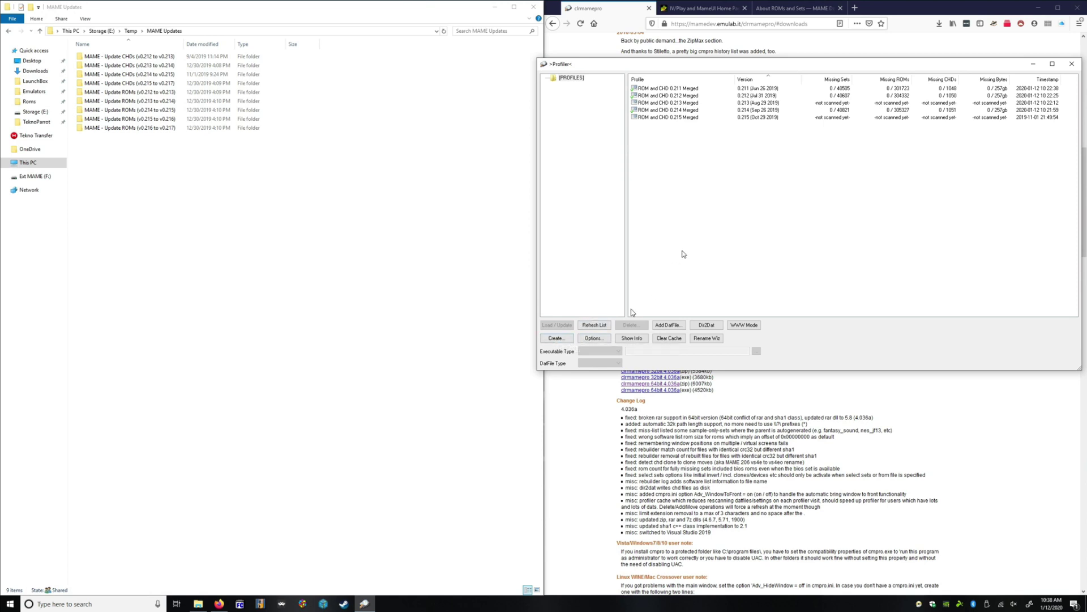
{"action": "left_click", "coordinate": [555, 338]}
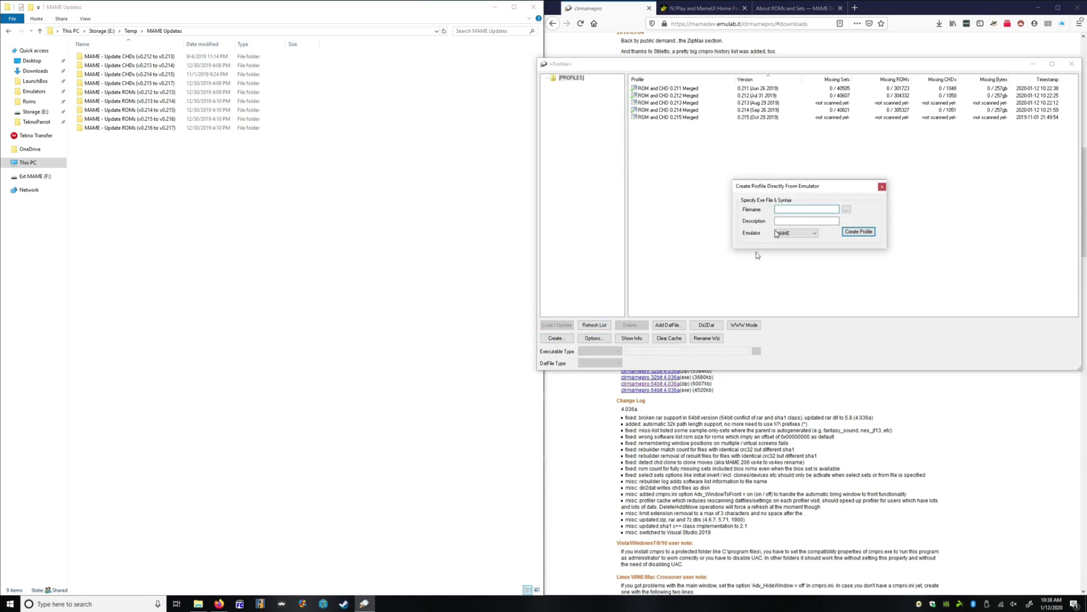
{"action": "left_click", "coordinate": [846, 209]}
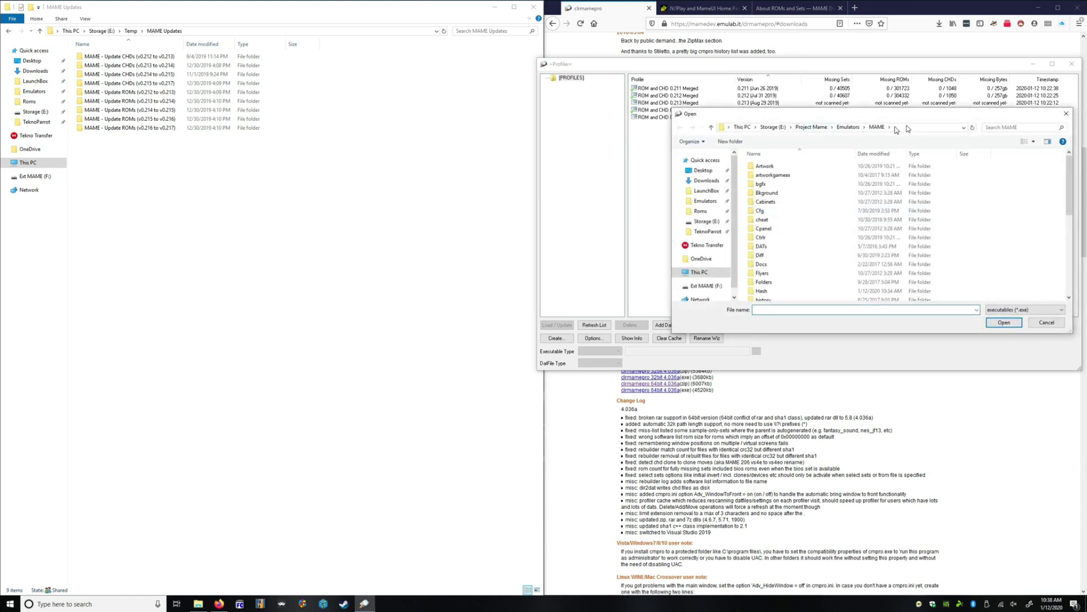
{"action": "scroll", "coordinate": [830, 249], "scroll_direction": "down", "scroll_amount": 6}
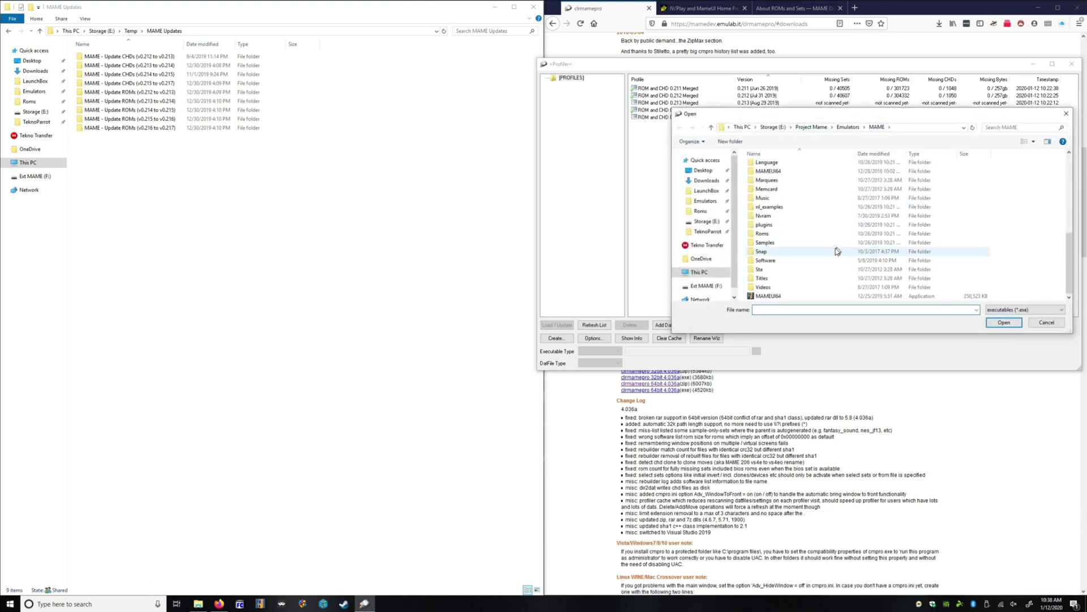
{"action": "left_click", "coordinate": [805, 296]}
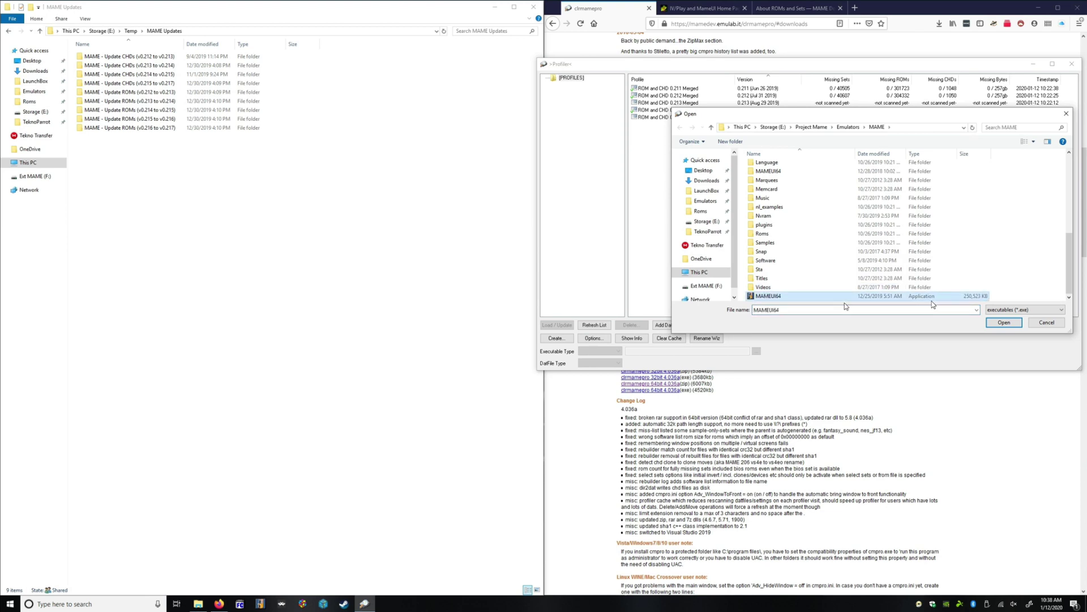
{"action": "left_click", "coordinate": [1004, 322]}
{"action": "left_click", "coordinate": [811, 220]}
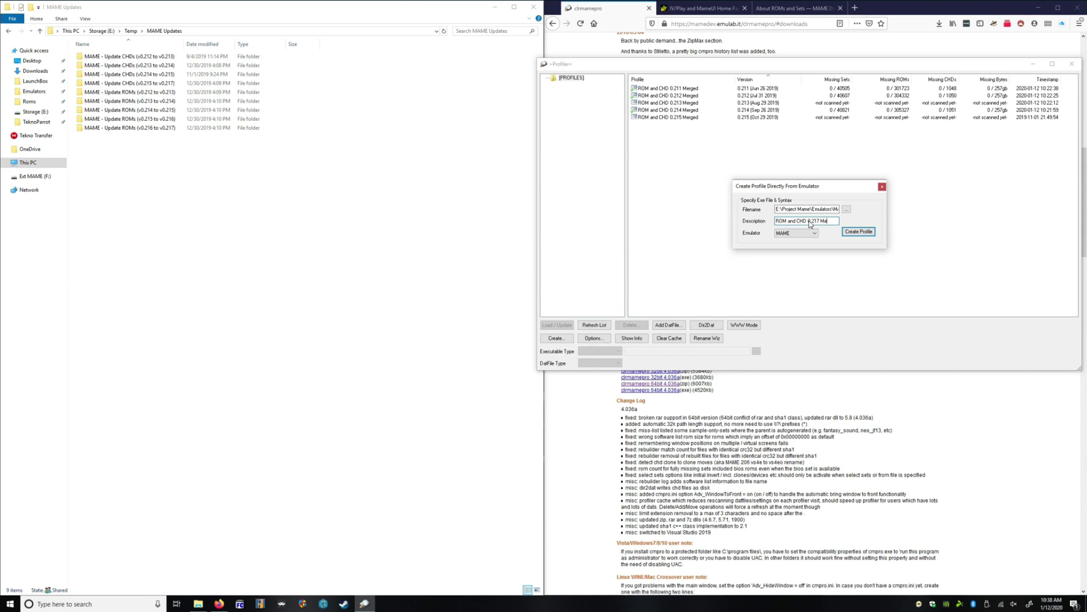
{"action": "left_click", "coordinate": [853, 232]}
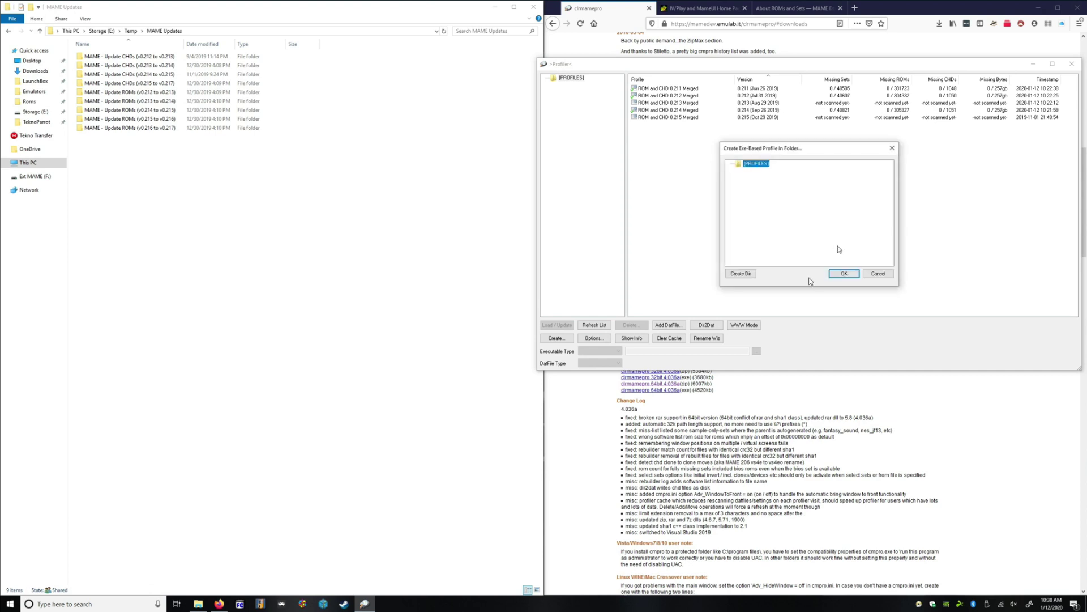
{"action": "left_click", "coordinate": [842, 273]}
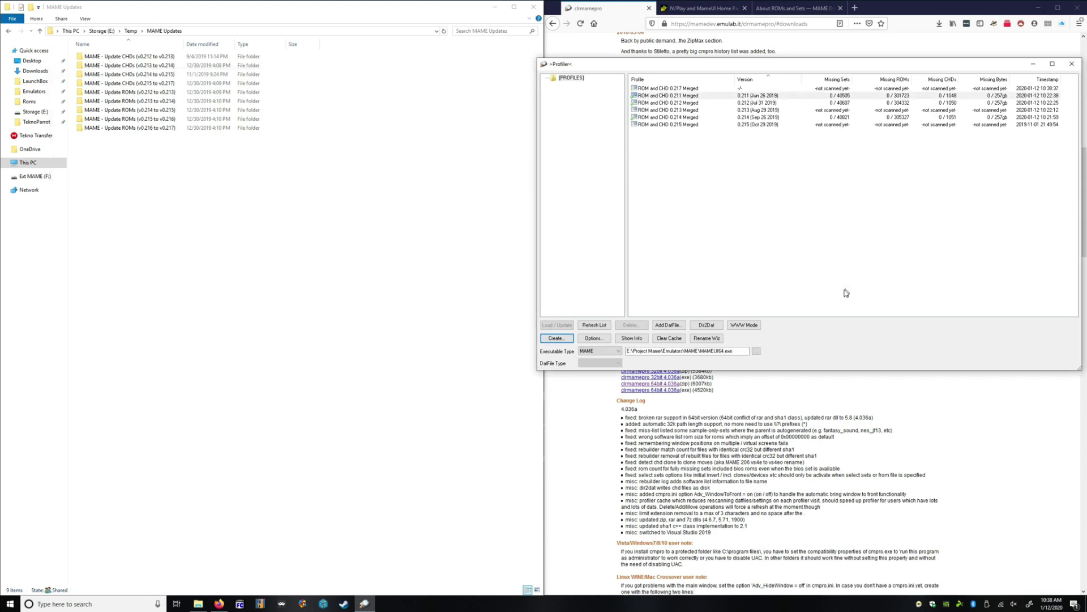
- Load the ROM and CHD 0.217 Merged profile and let its required database update run
{"action": "double_click", "coordinate": [674, 89]}
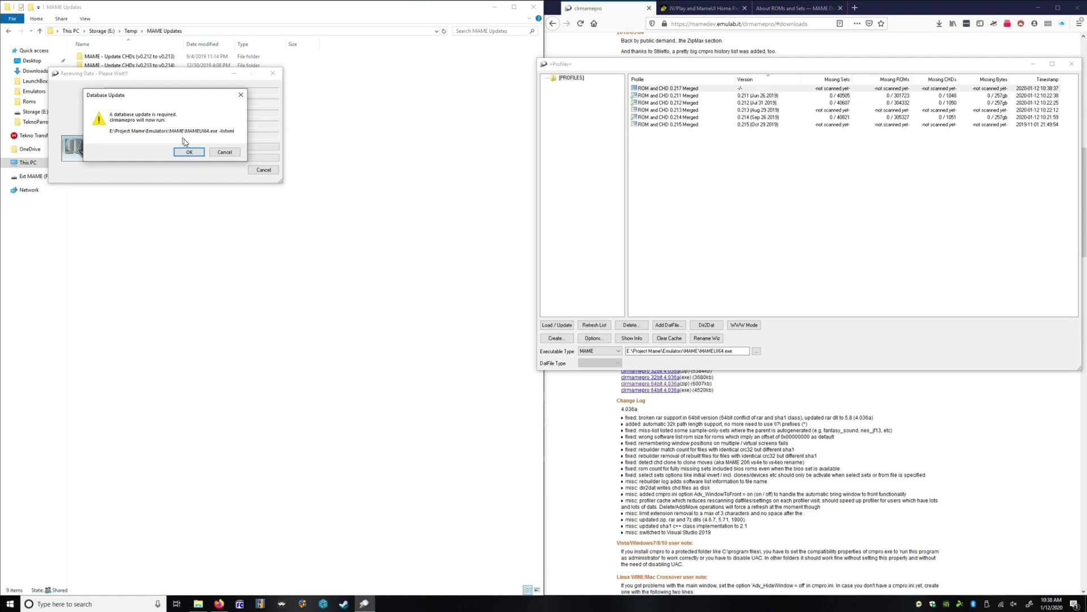
{"action": "left_click", "coordinate": [191, 152]}
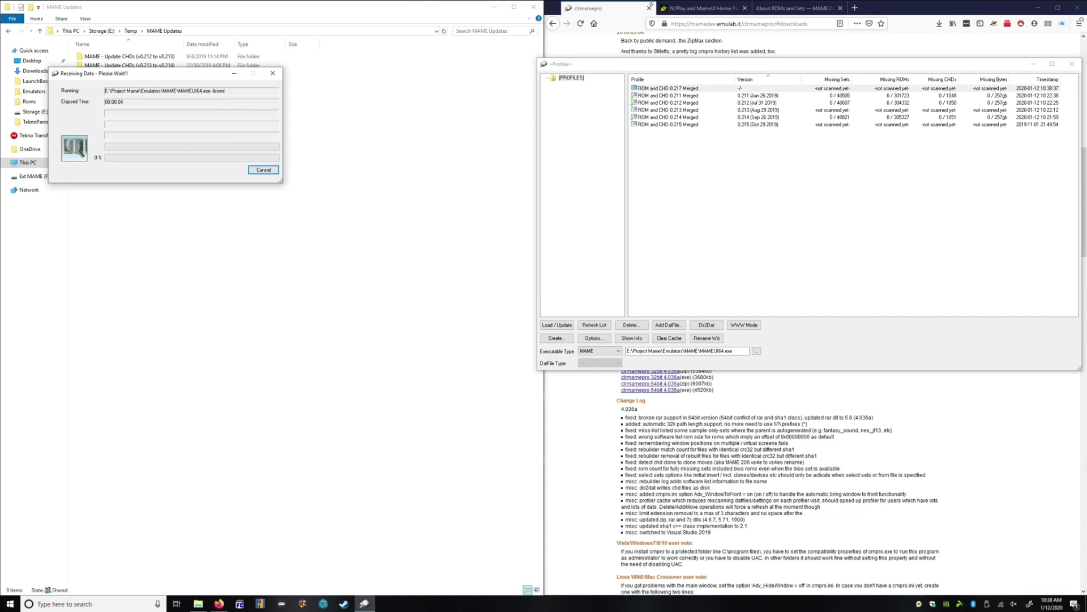
{"action": "left_click", "coordinate": [652, 5]}
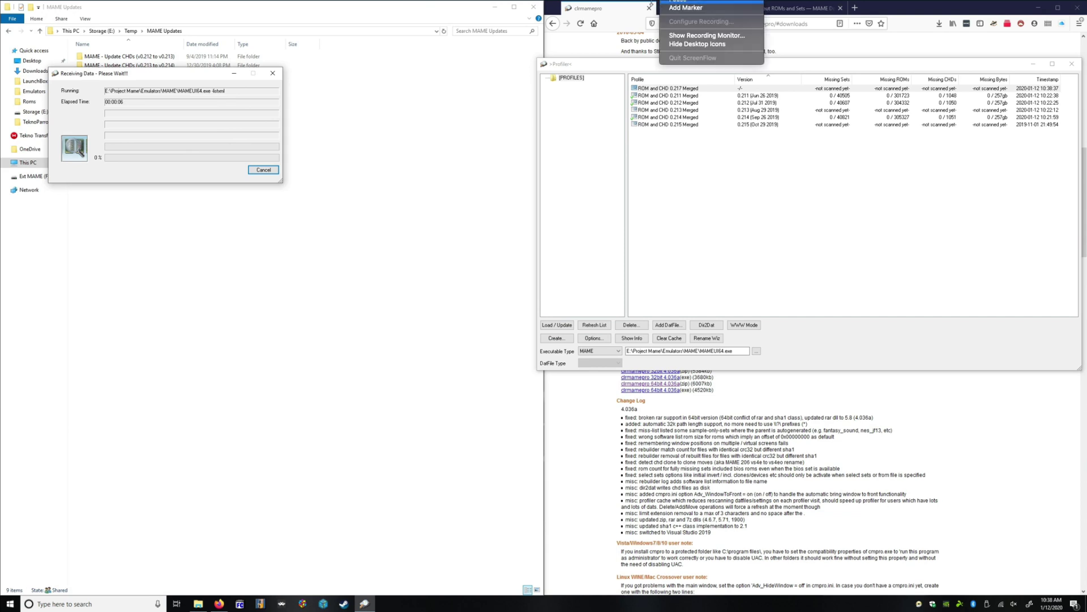
{"action": "left_click", "coordinate": [651, 4]}
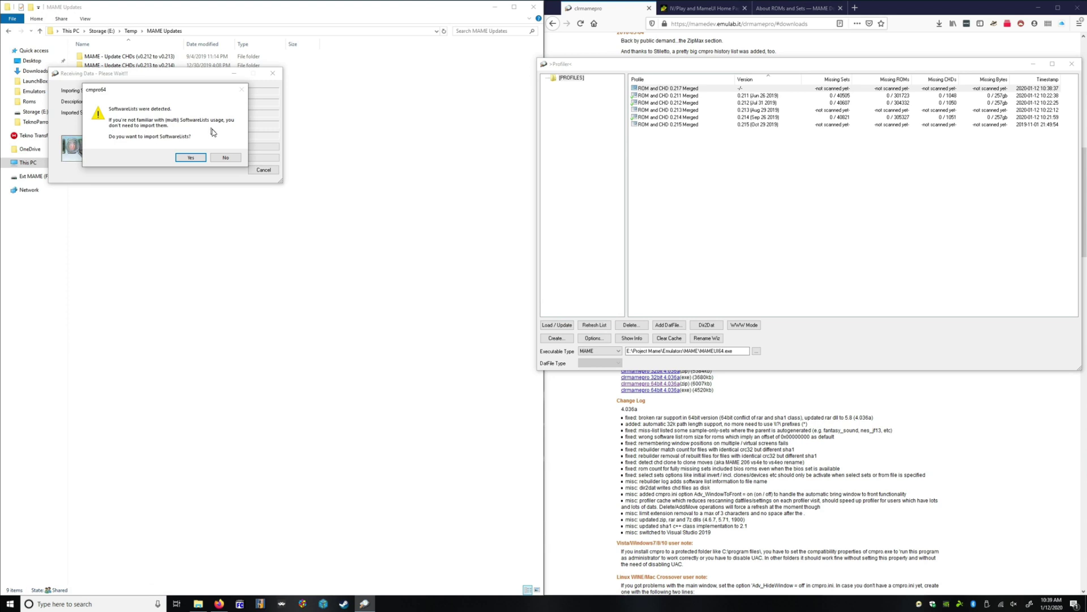
- Decline importing SoftwareLists and accept all datfile problems at once to finish loading the profile
{"action": "left_click", "coordinate": [226, 158]}
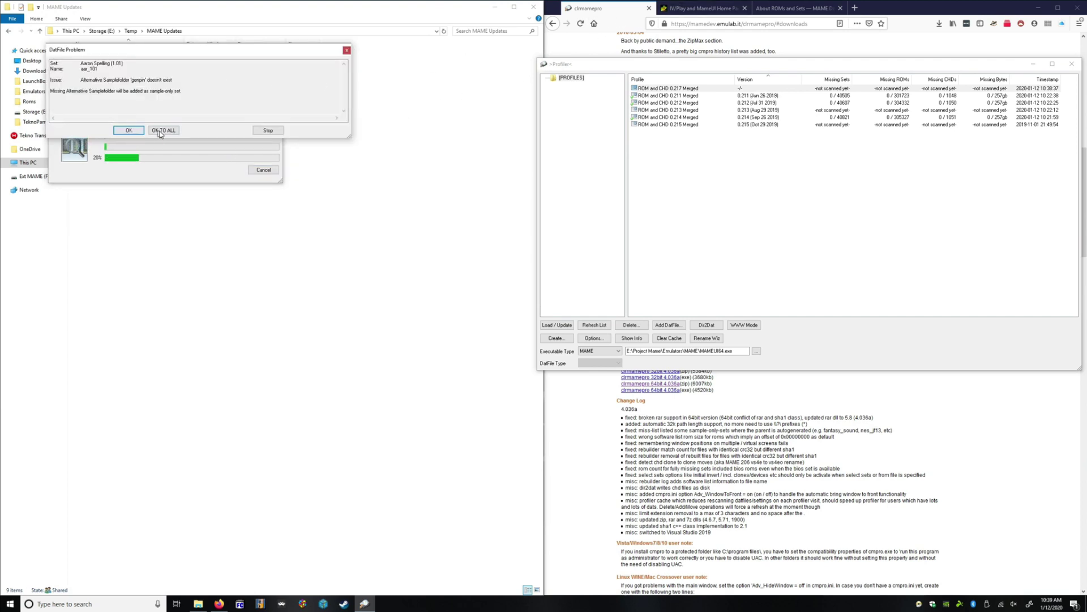
{"action": "left_click", "coordinate": [162, 131]}
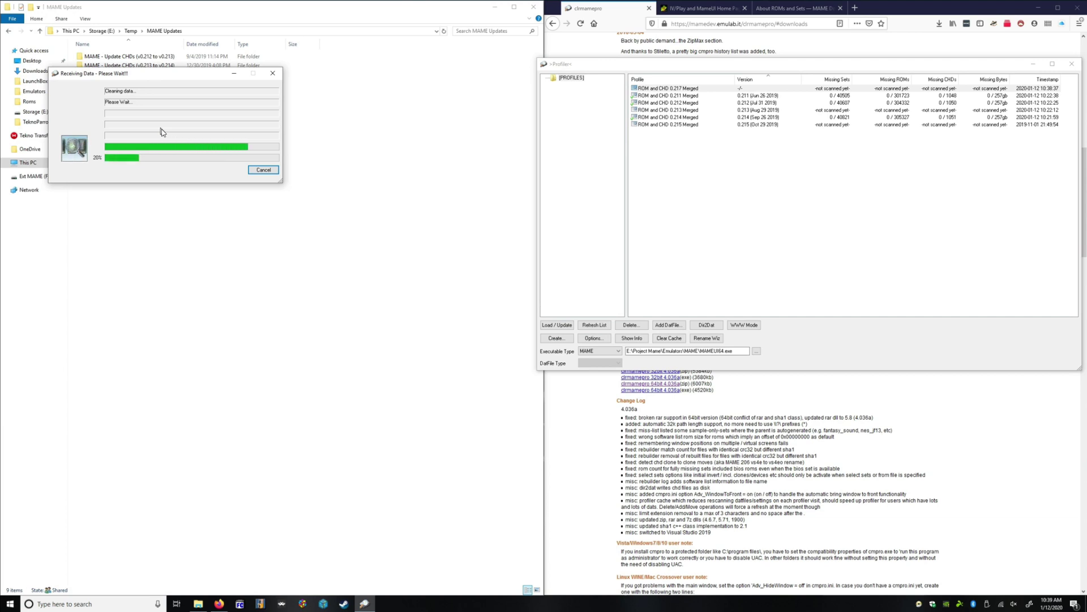
{"action": "left_click", "coordinate": [162, 131]}
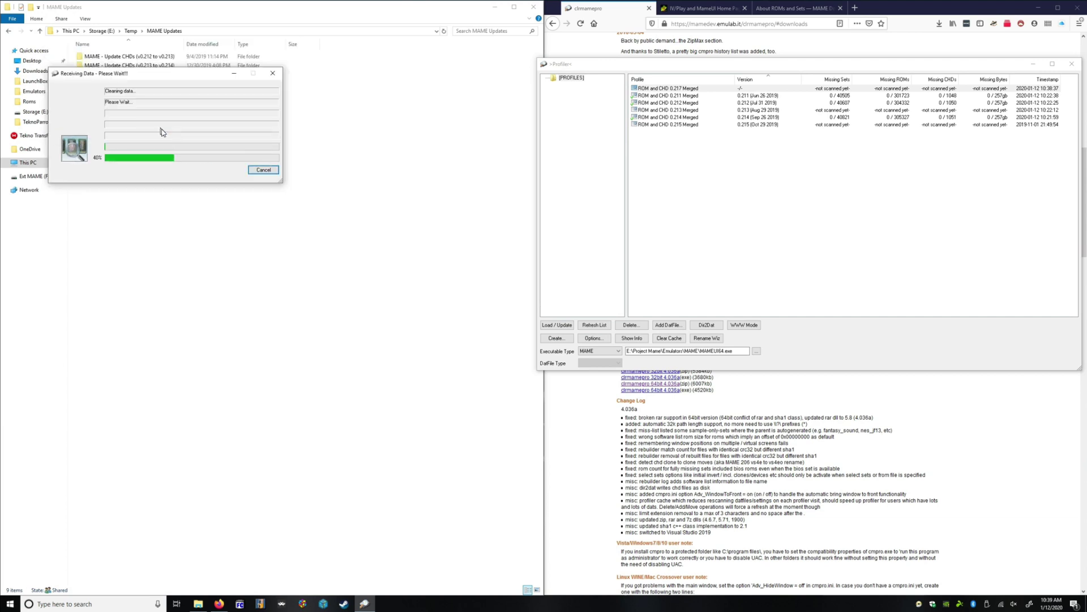
{"action": "left_click", "coordinate": [162, 131]}
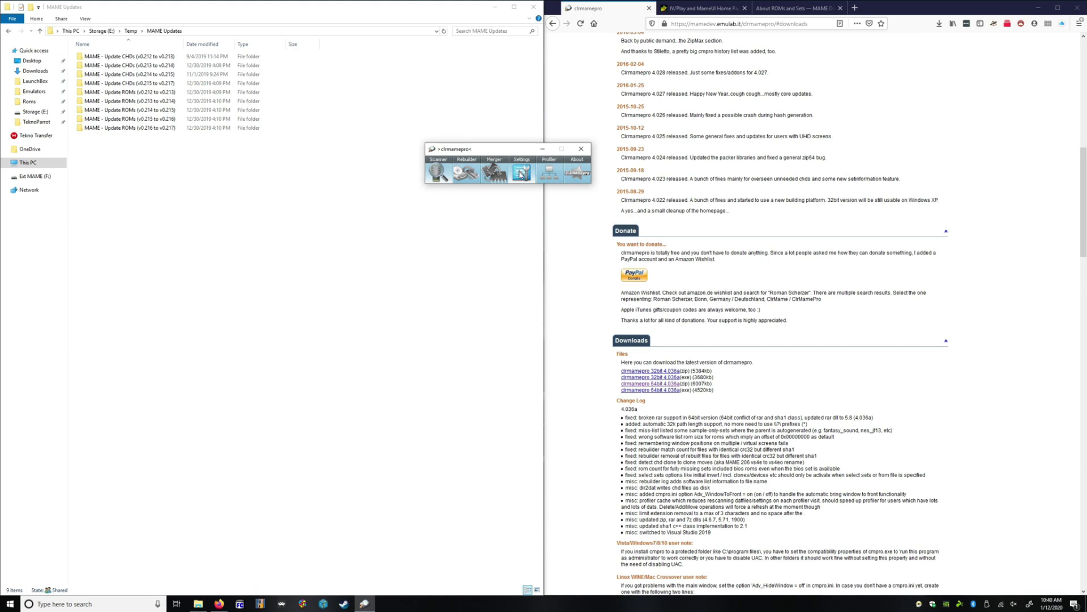
- Add E:\Project Mame\Roms\MAME as a ROM path in the profile's settings and close the settings
{"action": "left_click", "coordinate": [521, 174]}
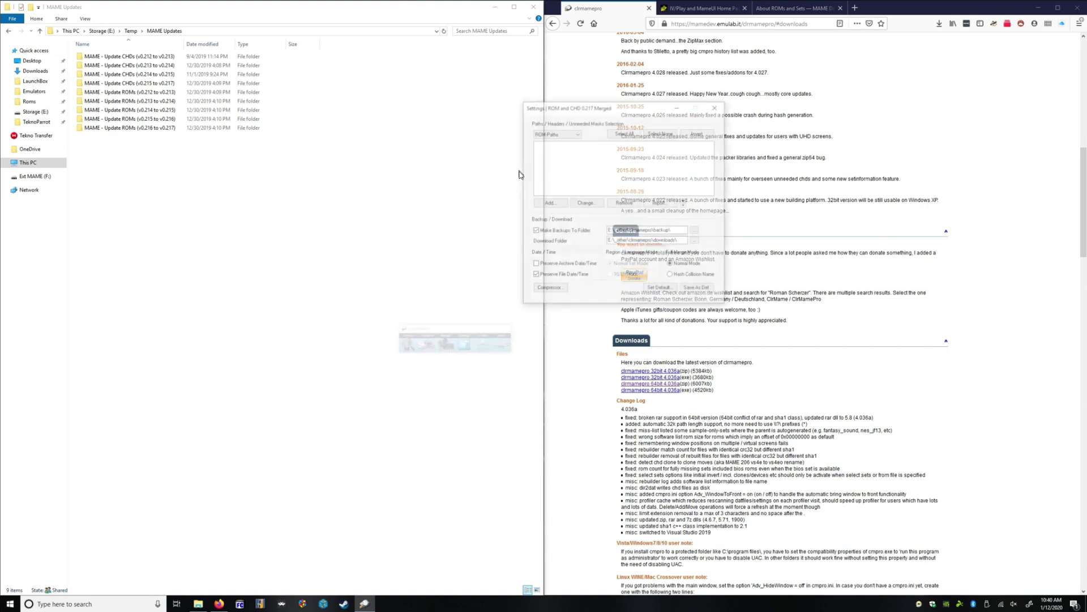
{"action": "left_click", "coordinate": [550, 203]}
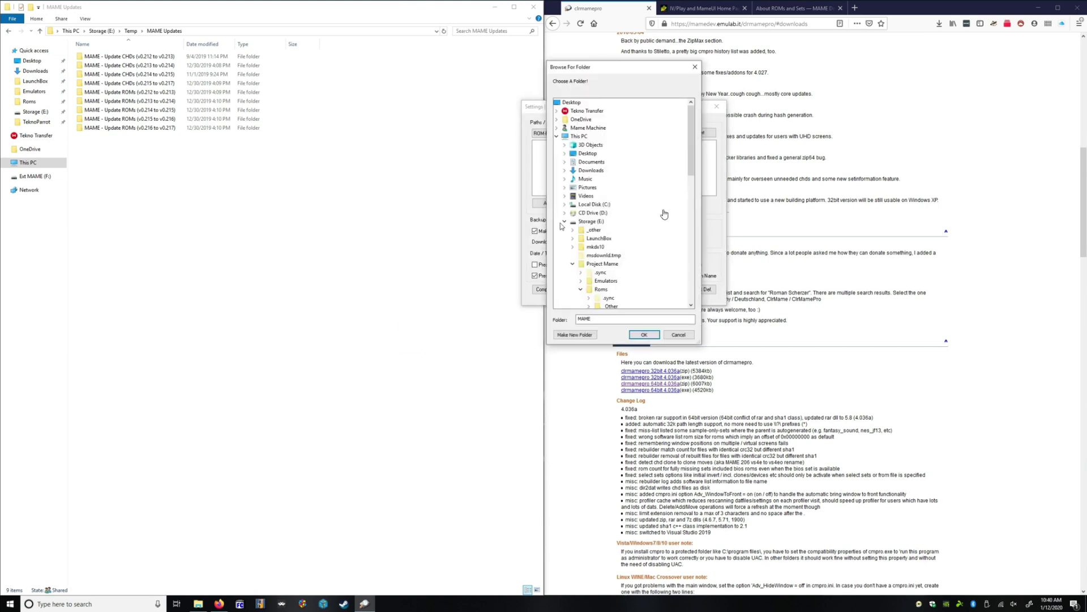
{"action": "scroll", "coordinate": [689, 229], "scroll_direction": "down", "scroll_amount": 5}
{"action": "scroll", "coordinate": [689, 228], "scroll_direction": "down", "scroll_amount": 2}
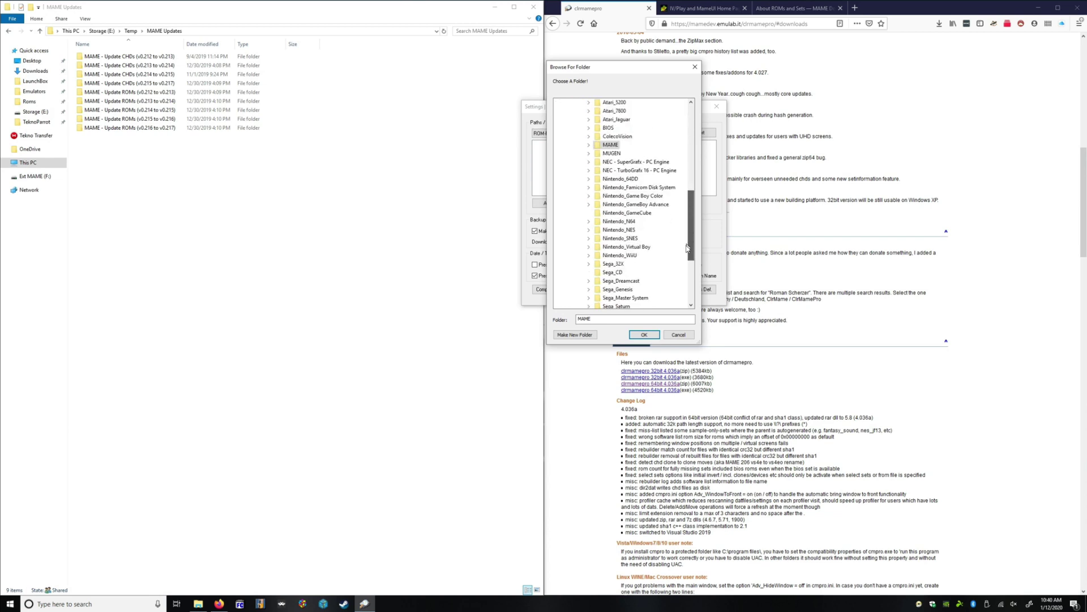
{"action": "scroll", "coordinate": [696, 204], "scroll_direction": "up", "scroll_amount": 5}
{"action": "left_click_drag", "start_coordinate": [705, 179], "coordinate": [704, 233]}
{"action": "left_click", "coordinate": [644, 337]}
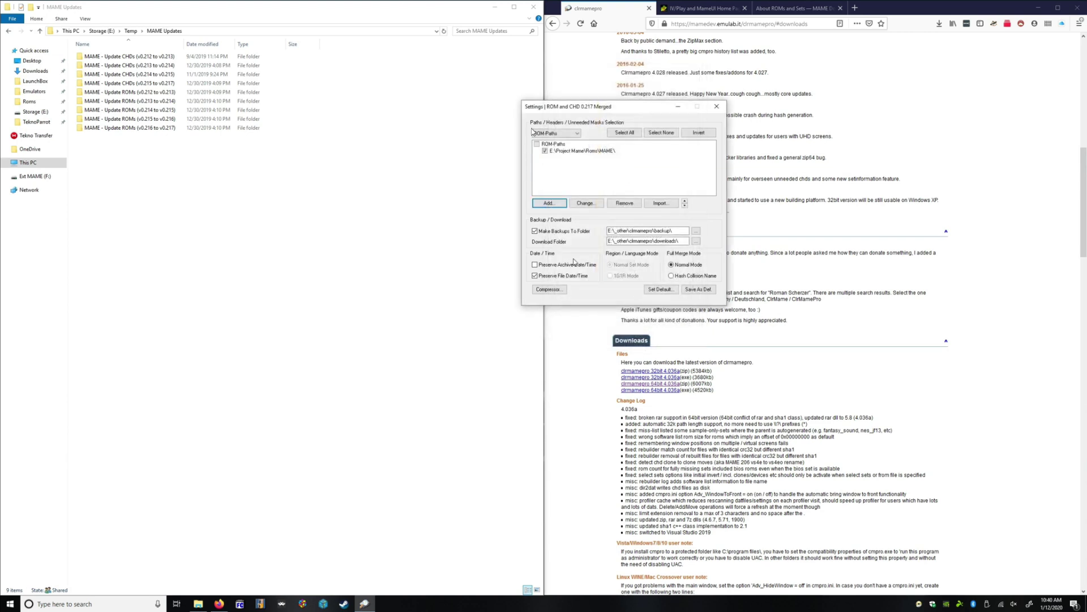
{"action": "left_click", "coordinate": [565, 134]}
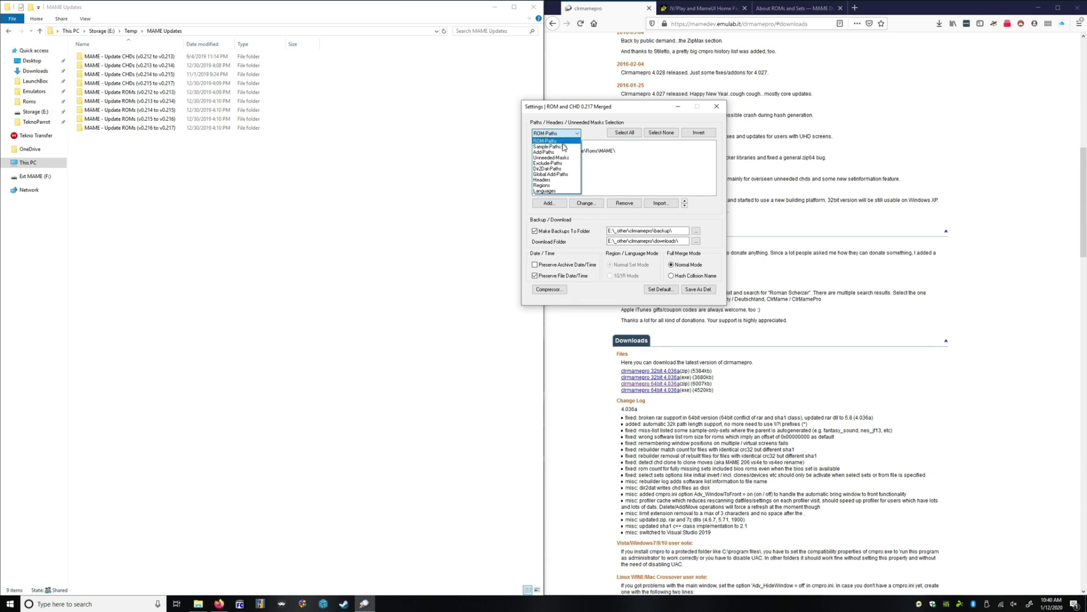
{"action": "left_click", "coordinate": [593, 132]}
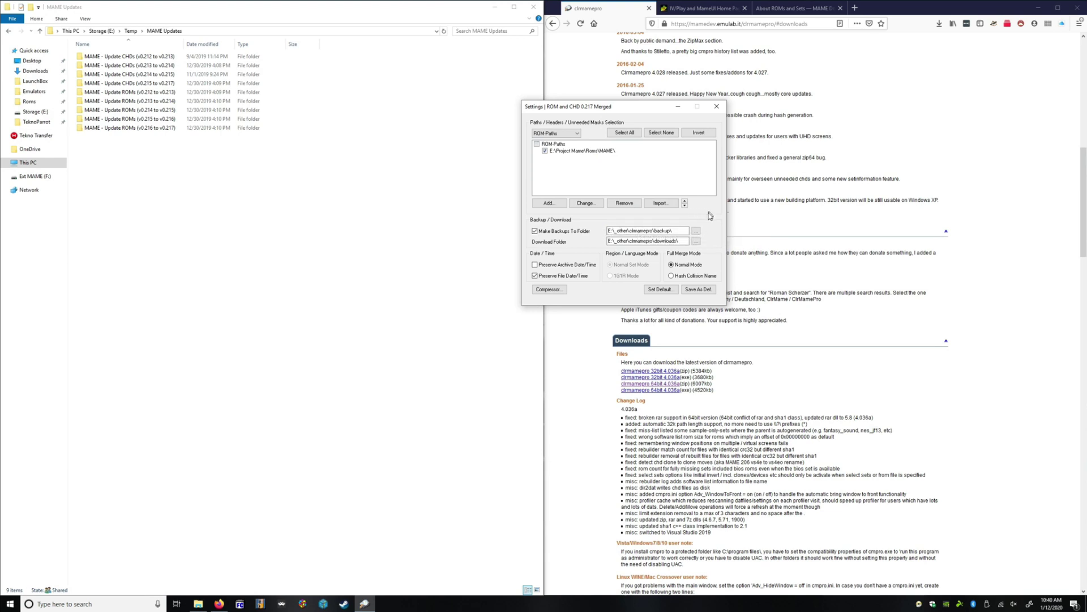
{"action": "left_click", "coordinate": [717, 108]}
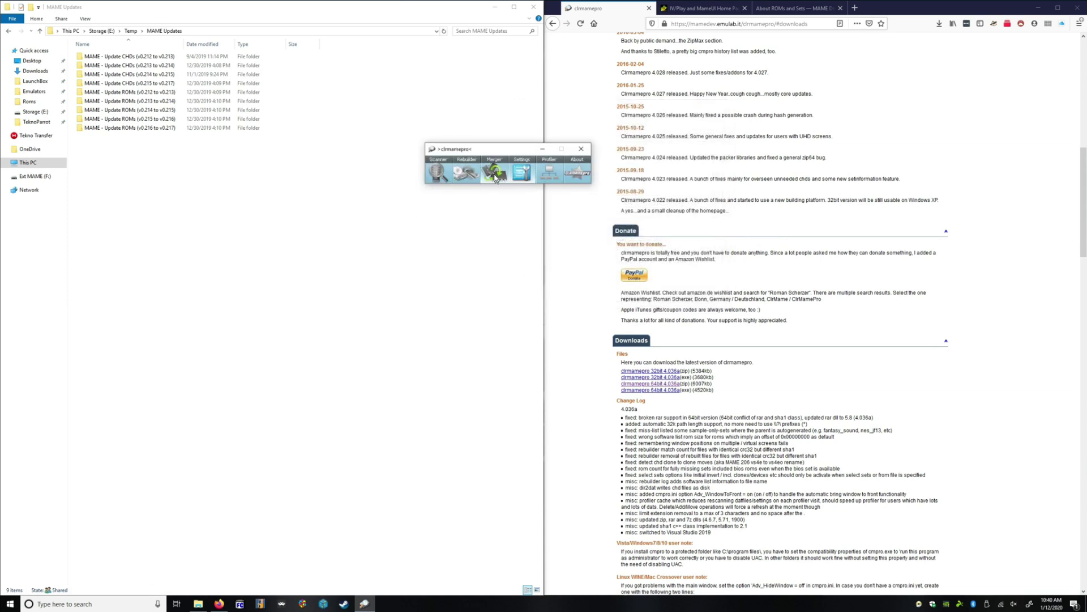
- Open the Rebuilder and set its source to the MAME - Update ROMs (v0.212 to v0.213) folder under E:\Temp\MAME Updates
{"action": "left_click", "coordinate": [465, 176]}
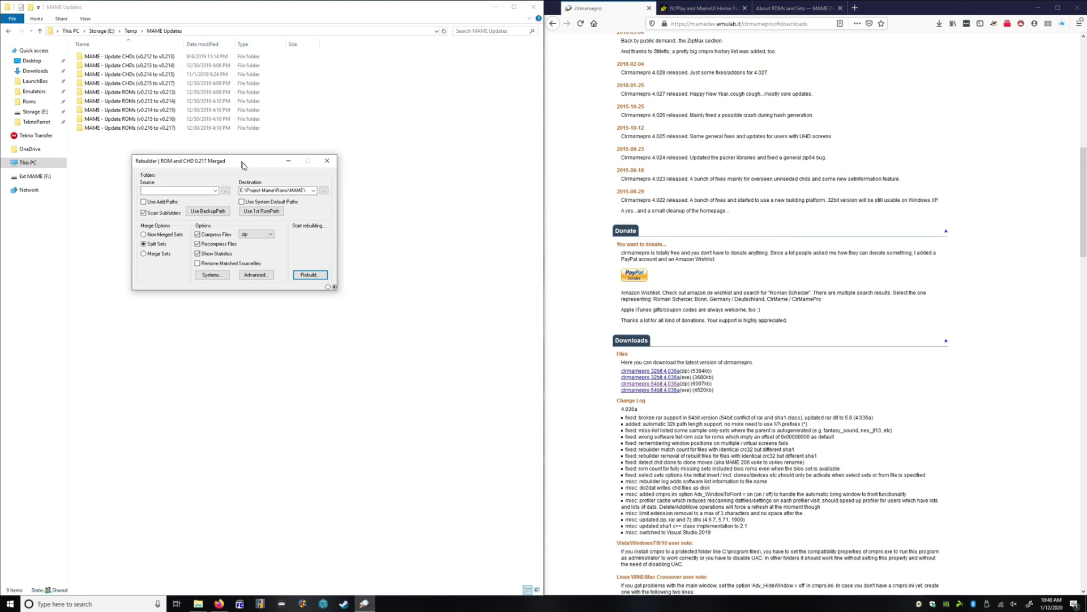
{"action": "left_click_drag", "start_coordinate": [244, 161], "coordinate": [453, 152]}
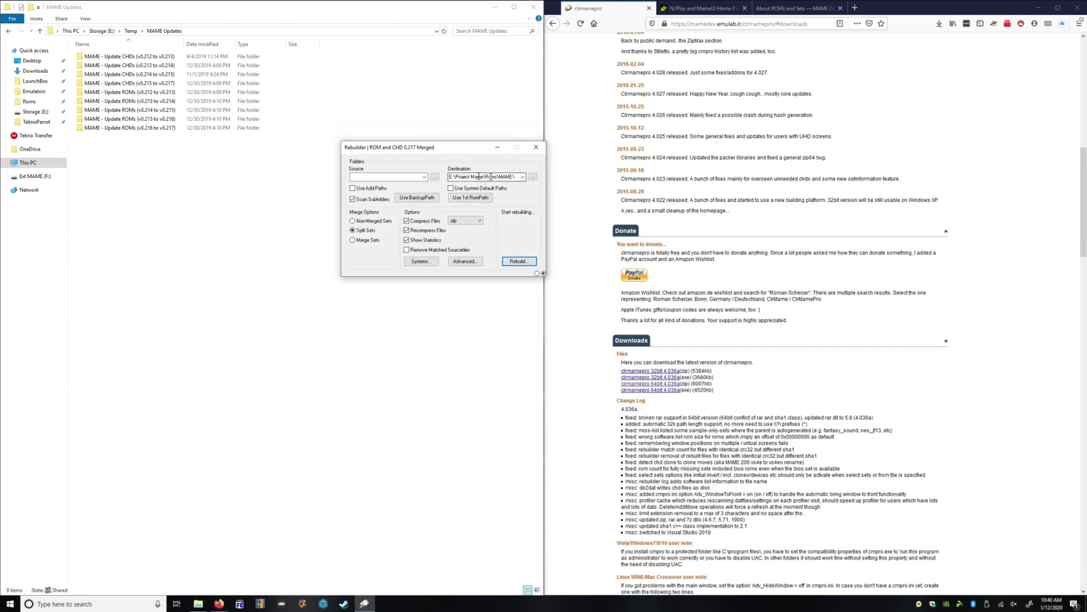
{"action": "left_click", "coordinate": [434, 177]}
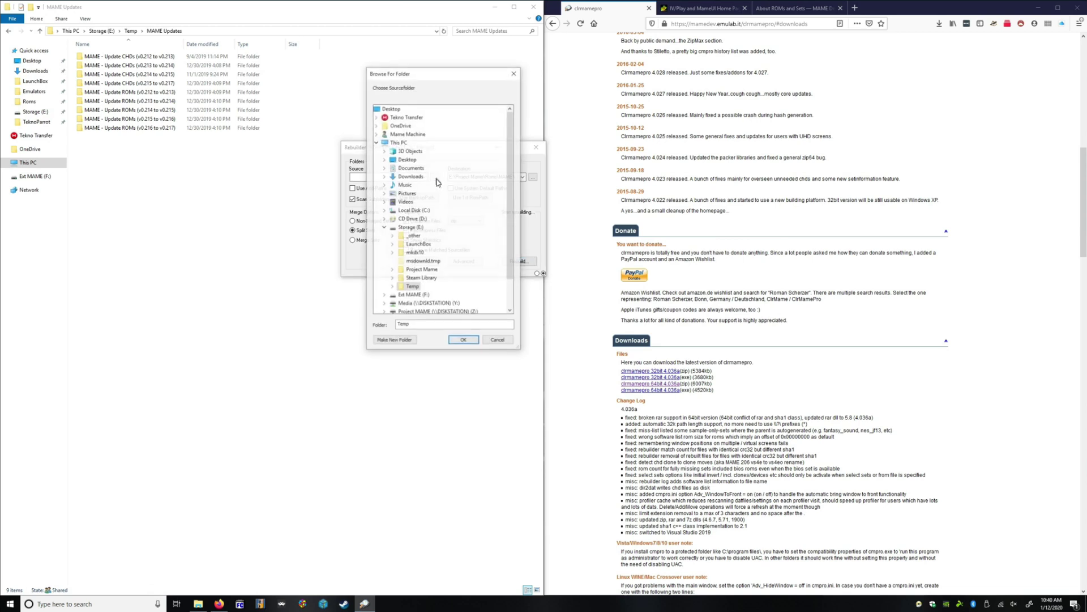
{"action": "left_click", "coordinate": [392, 287]}
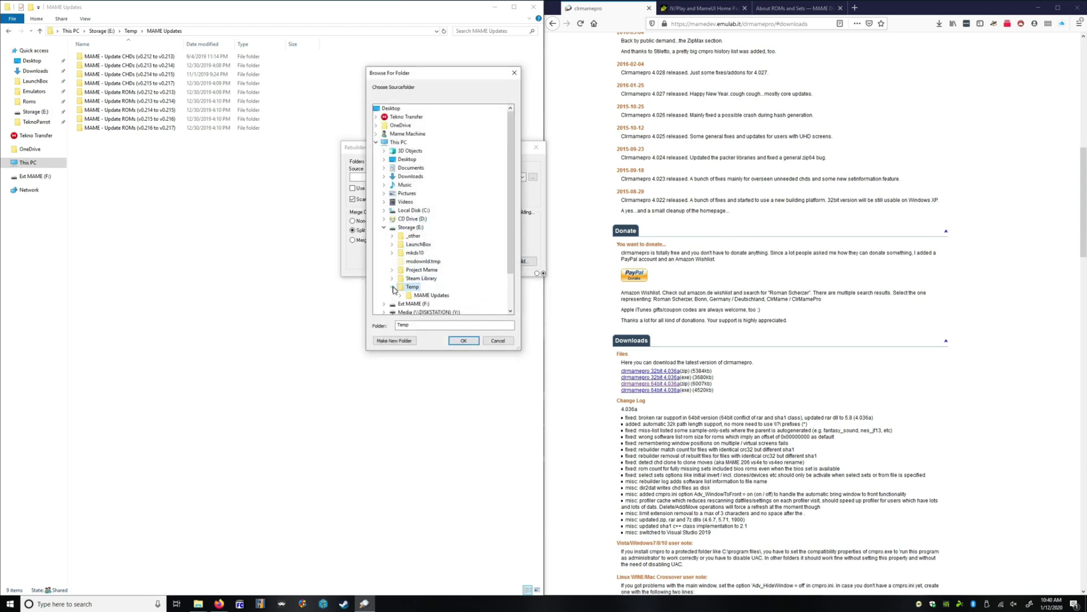
{"action": "double_click", "coordinate": [422, 295]}
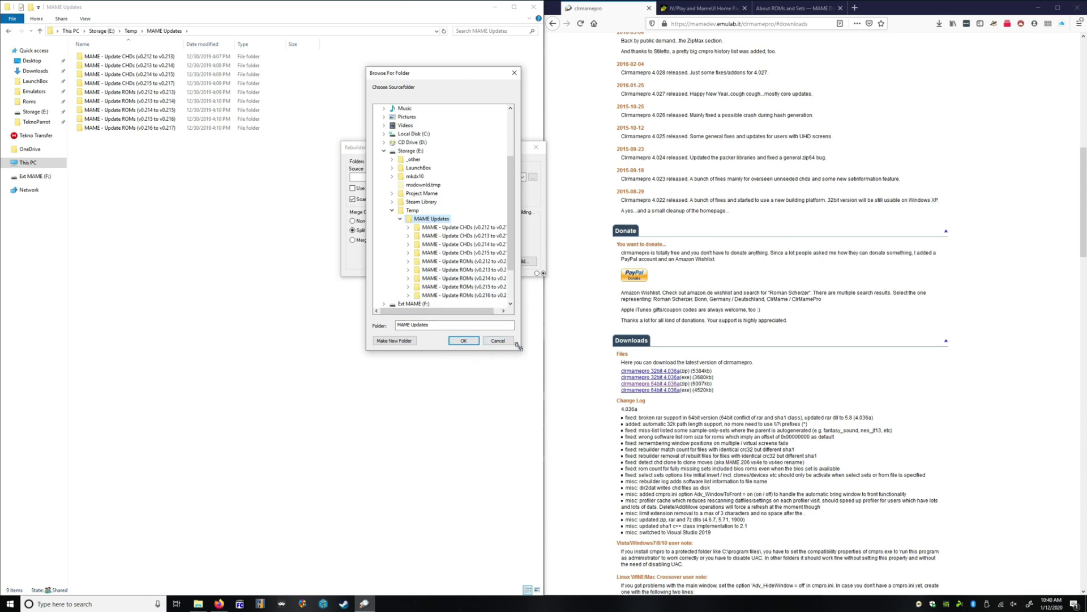
{"action": "left_click_drag", "start_coordinate": [518, 347], "coordinate": [587, 369]}
{"action": "double_click", "coordinate": [465, 227]}
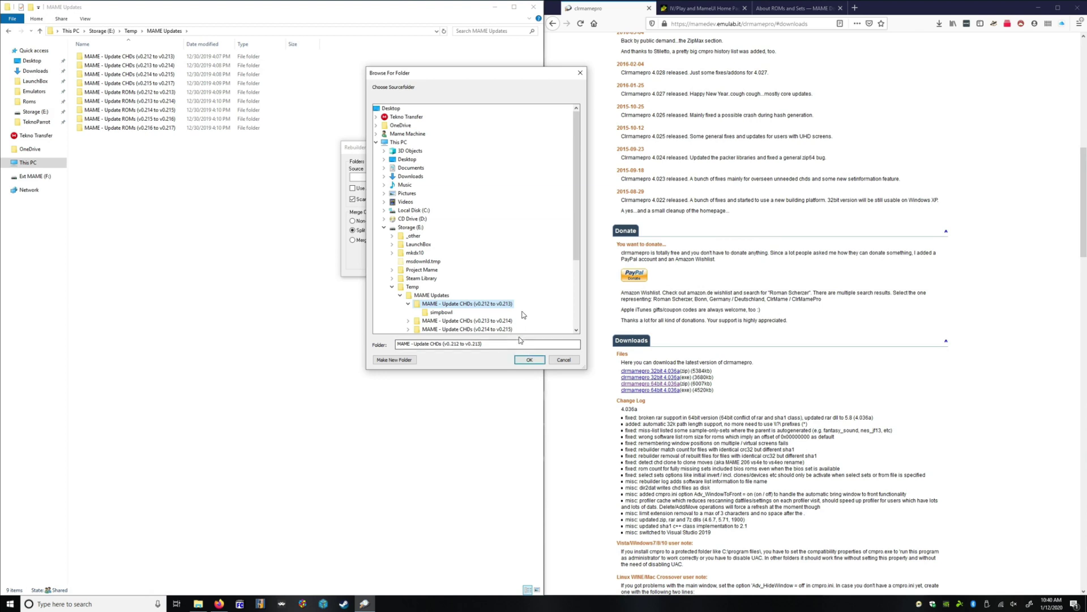
{"action": "scroll", "coordinate": [486, 311], "scroll_direction": "down", "scroll_amount": 3}
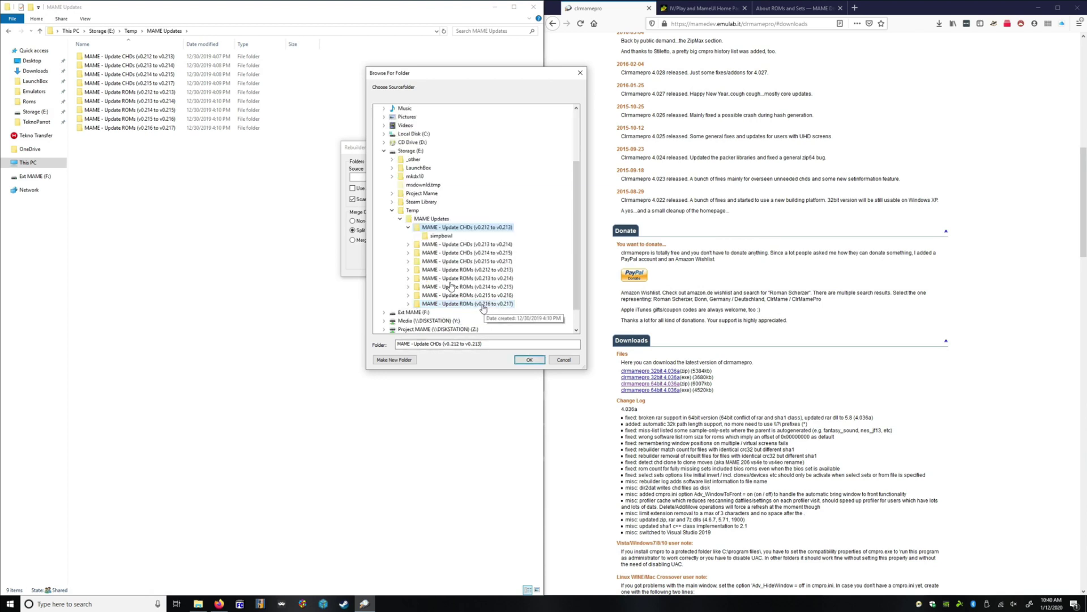
{"action": "left_click", "coordinate": [461, 269]}
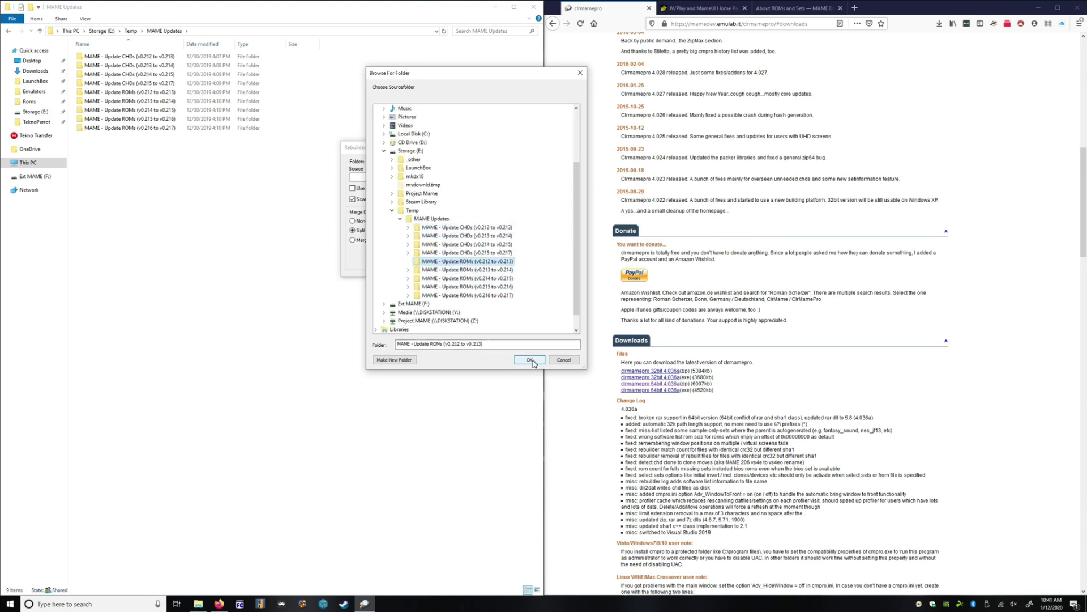
{"action": "left_click", "coordinate": [530, 360]}
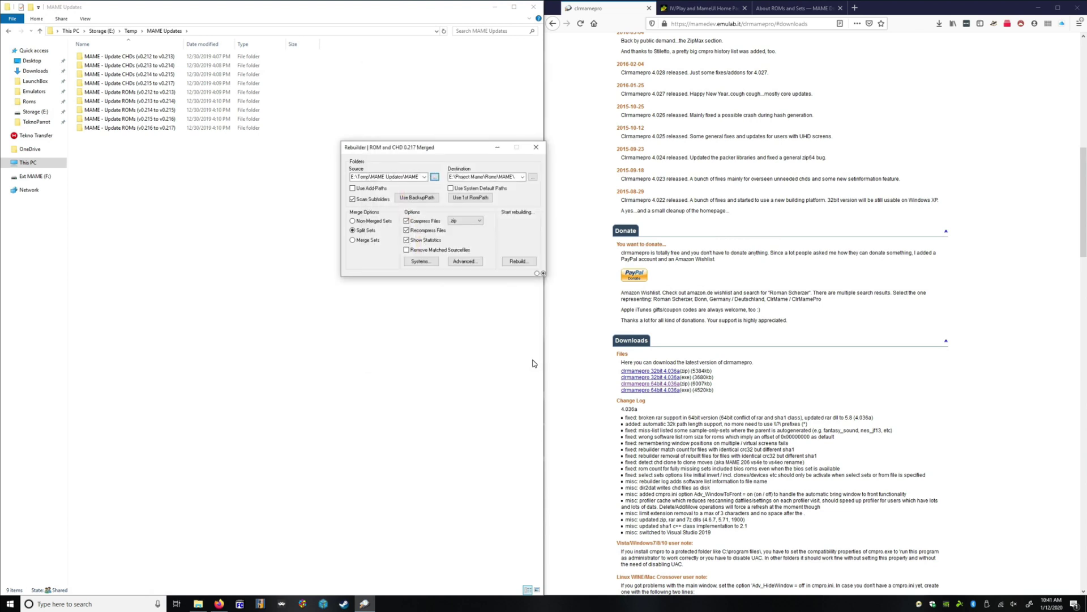
- Rebuild the v0.212 to v0.213 ROM update with Split Sets and dismiss the rebuild statistics
{"action": "left_click", "coordinate": [517, 261]}
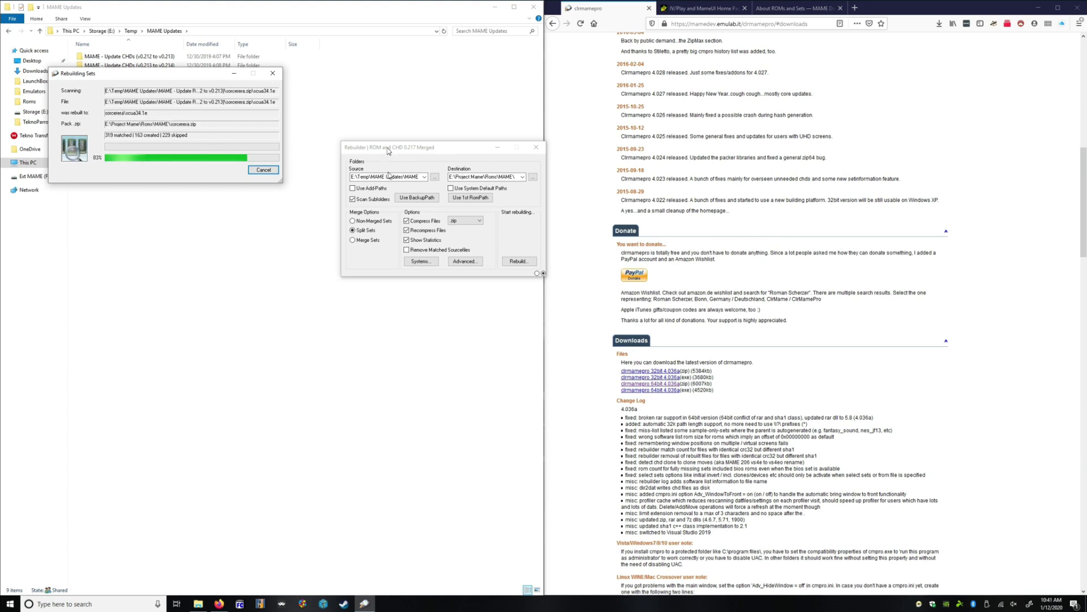
{"action": "left_click", "coordinate": [447, 151]}
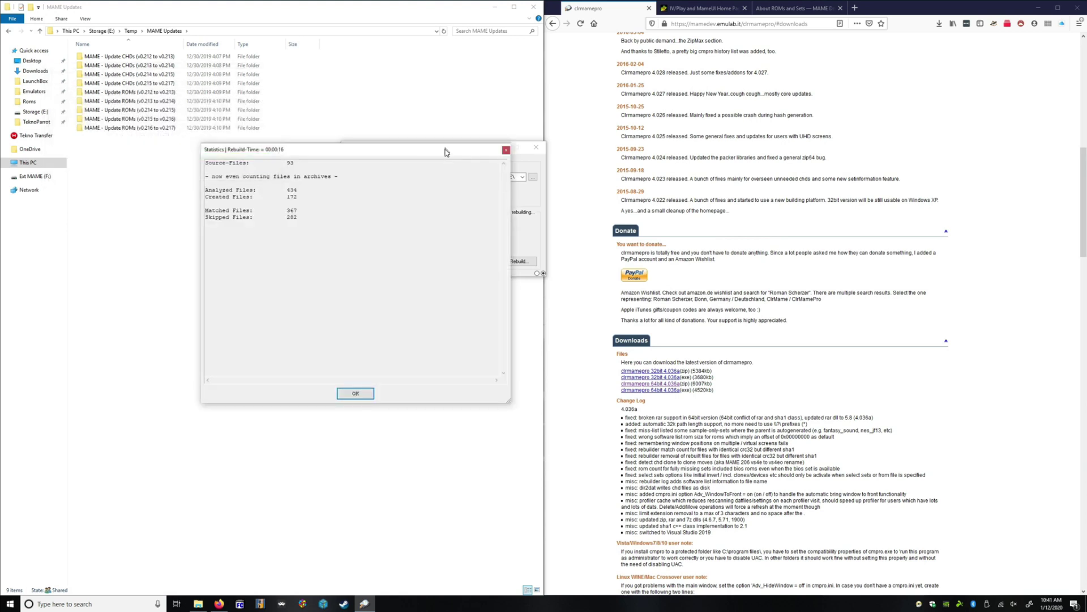
{"action": "left_click", "coordinate": [353, 394]}
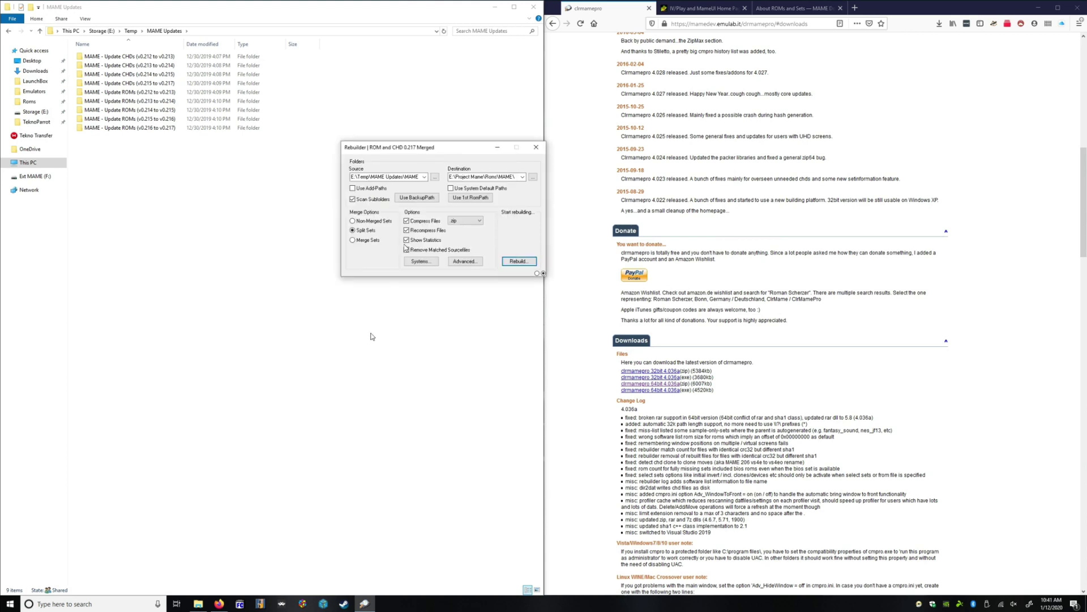
- Set the rebuild source to MAME - Update ROMs (v0.213 to v0.214), rebuild it, and dismiss the statistics
{"action": "left_click", "coordinate": [435, 178]}
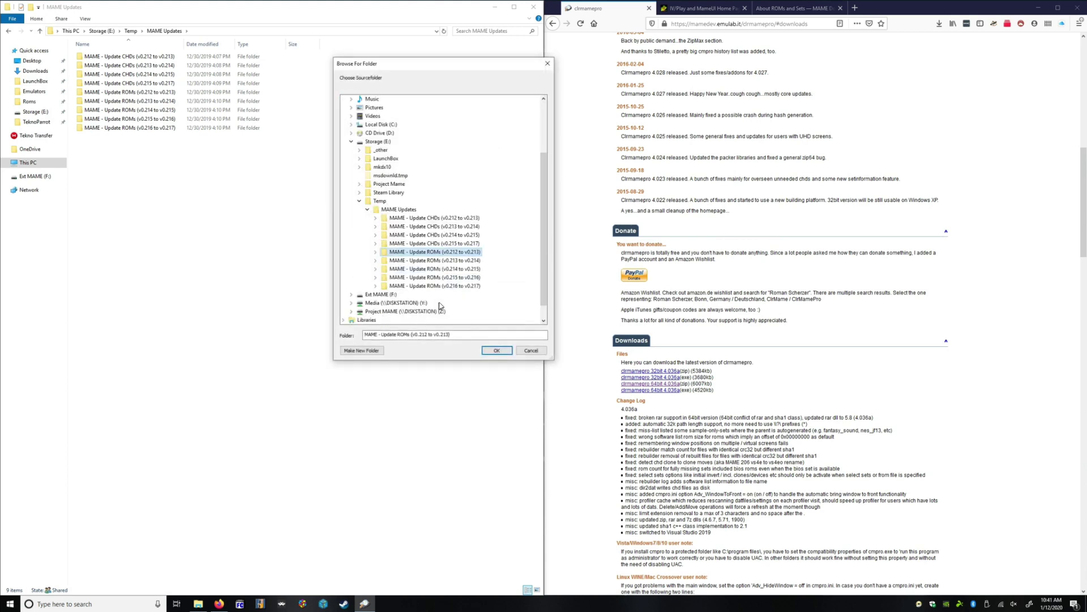
{"action": "left_click", "coordinate": [467, 261]}
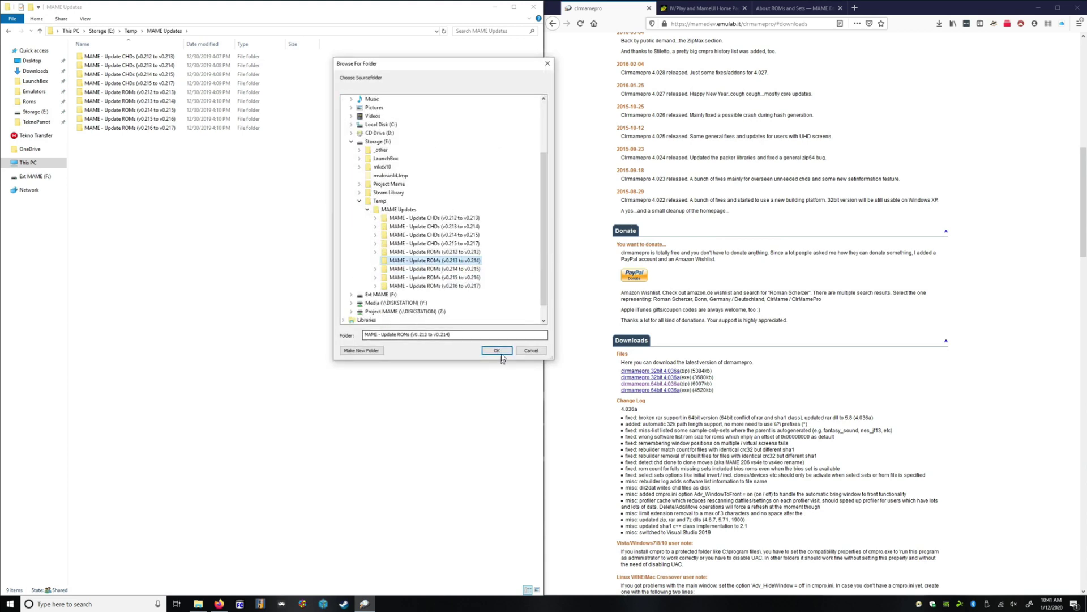
{"action": "left_click", "coordinate": [497, 351]}
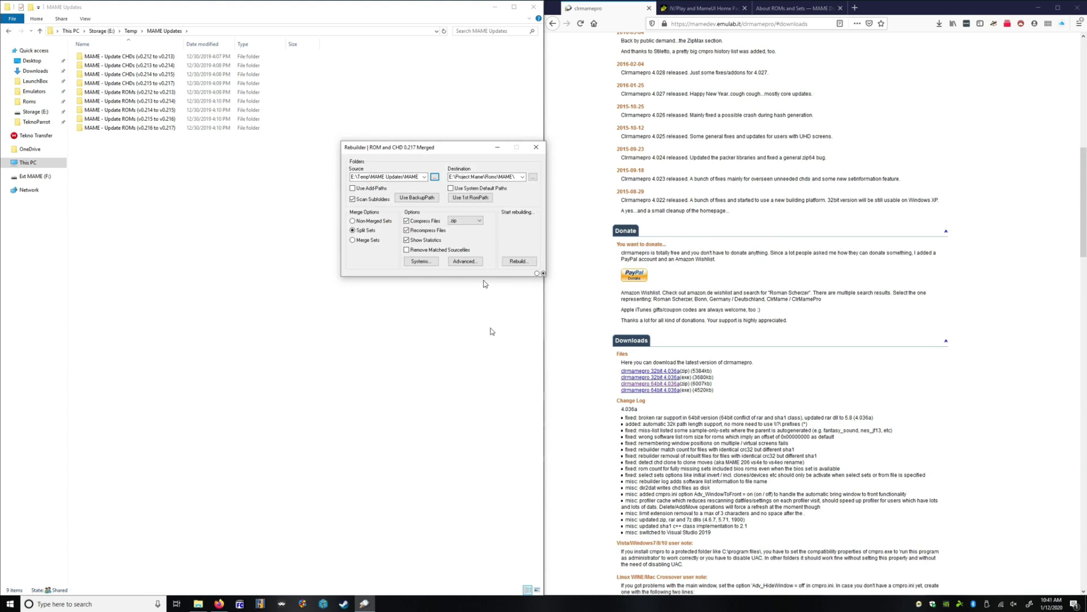
{"action": "left_click", "coordinate": [517, 262]}
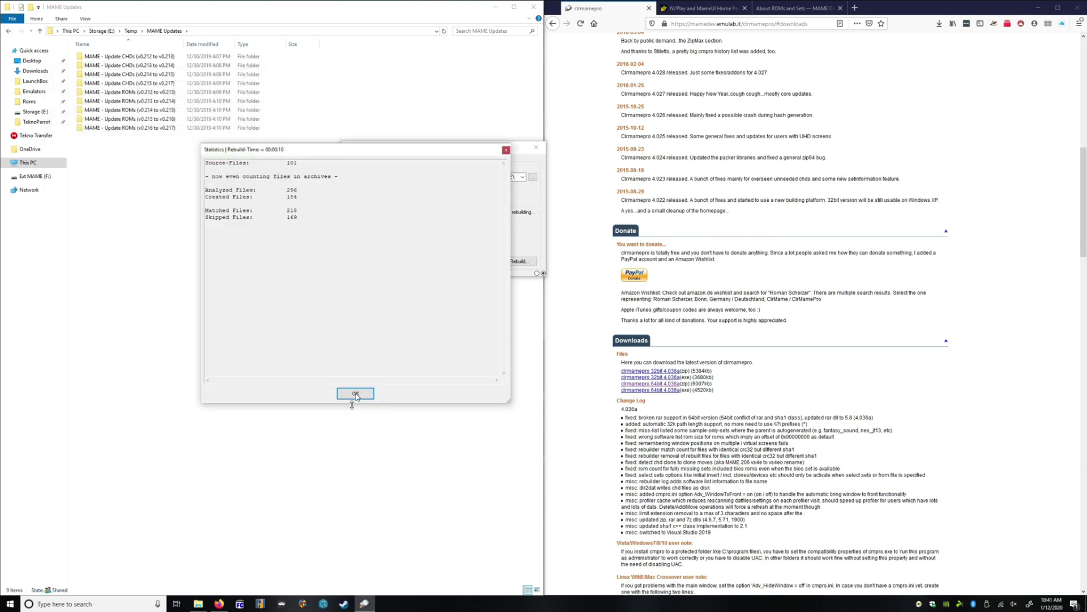
{"action": "left_click", "coordinate": [356, 394]}
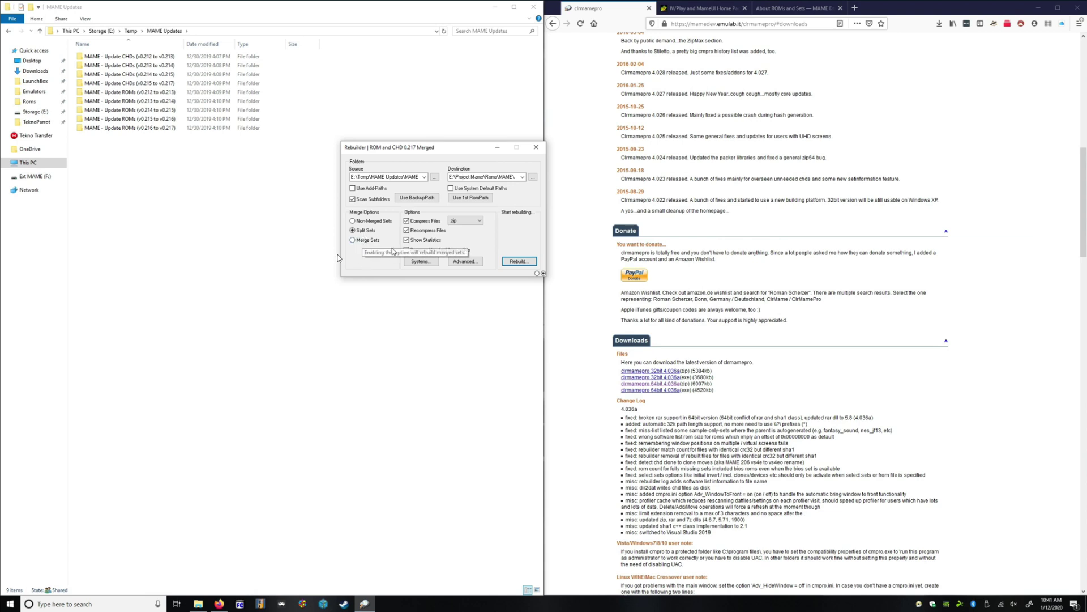
- Change the merge option to Merge Sets and check the source files in the Update ROMs (v0.212 to v0.213) folder
{"action": "left_click", "coordinate": [358, 245]}
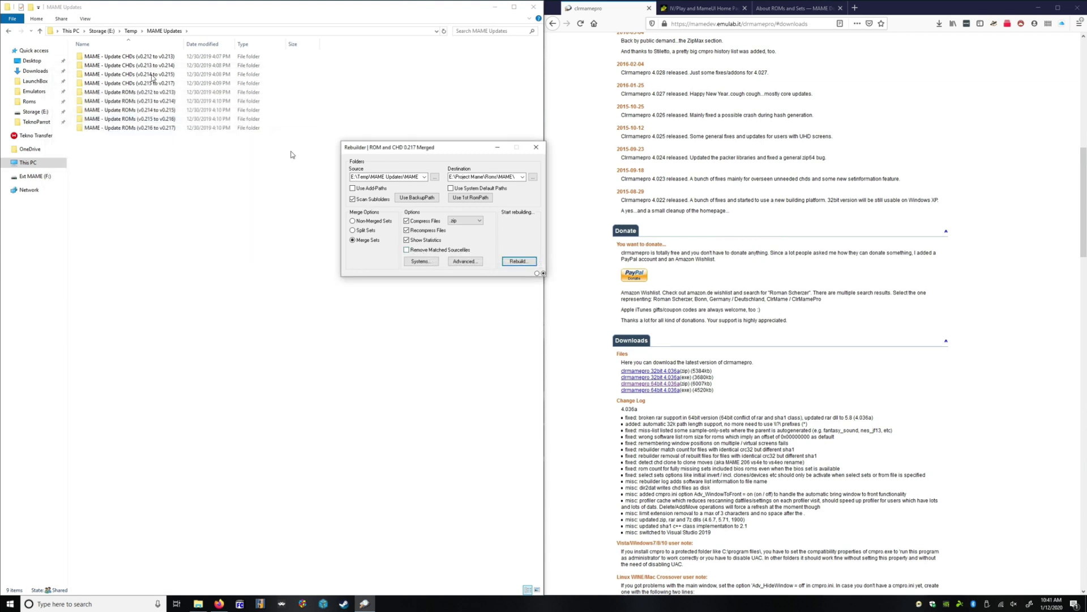
{"action": "left_click_drag", "start_coordinate": [449, 148], "coordinate": [674, 132]}
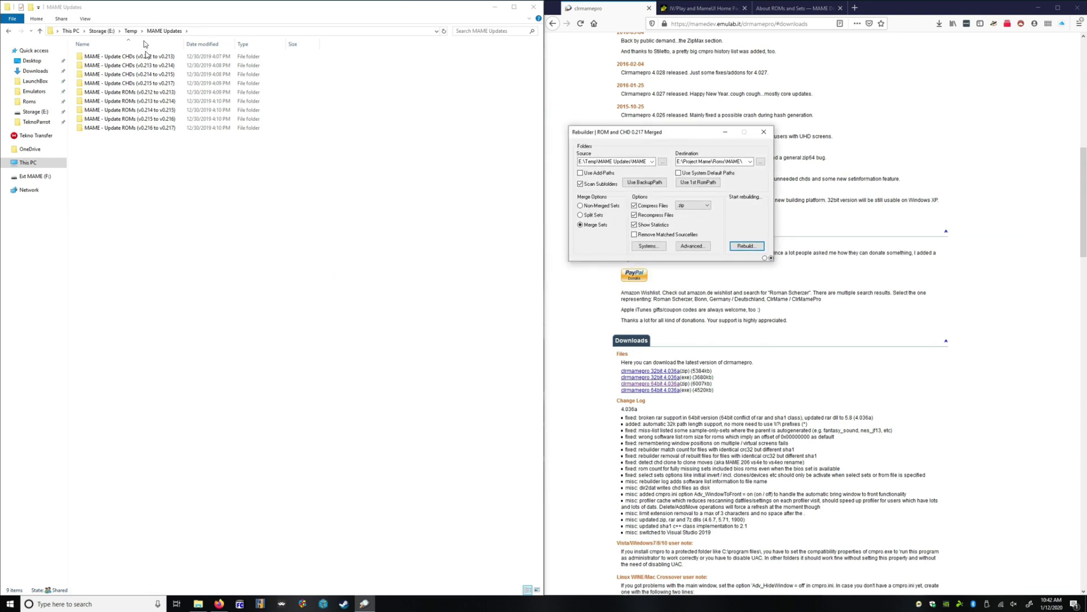
{"action": "double_click", "coordinate": [145, 92]}
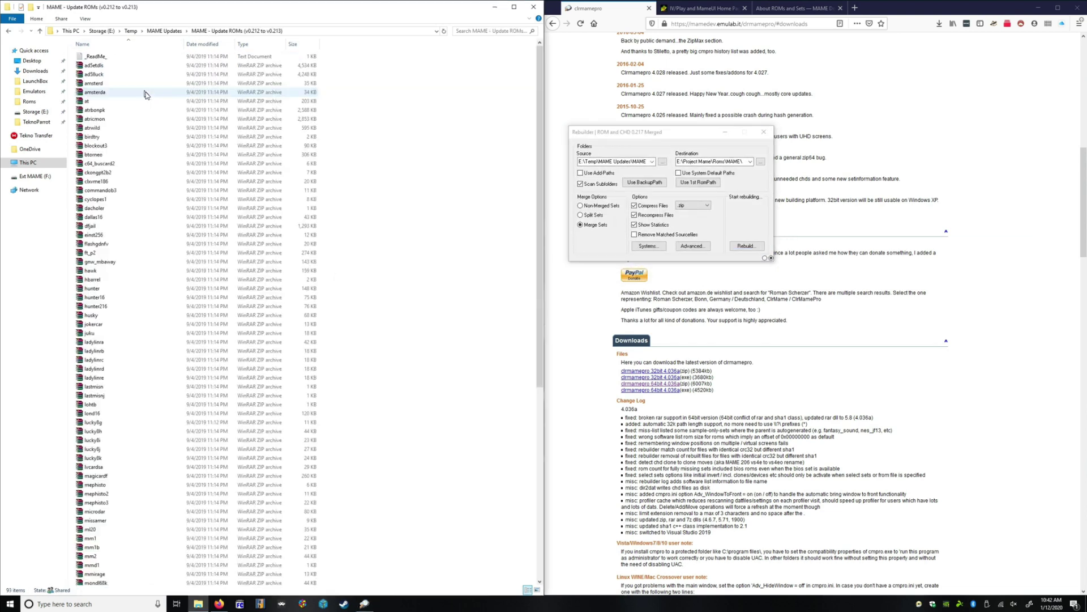
{"action": "left_click", "coordinate": [41, 32]}
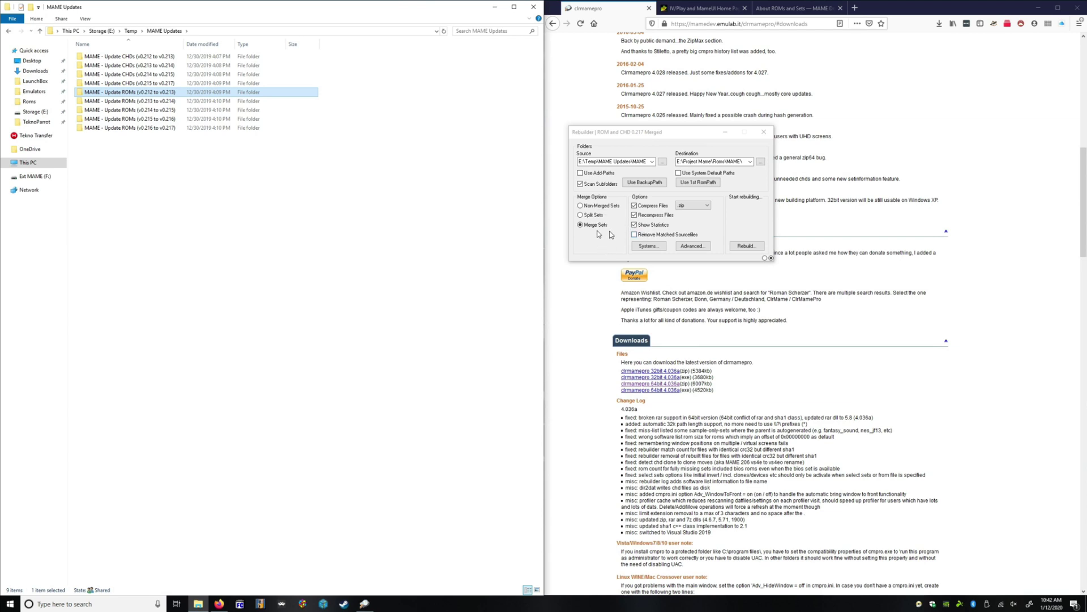
- Enable Remove Matched Sourcefiles and rebuild the v0.213 to v0.214 ROM update despite differing merge modes, then dismiss the statistics
{"action": "left_click", "coordinate": [634, 235]}
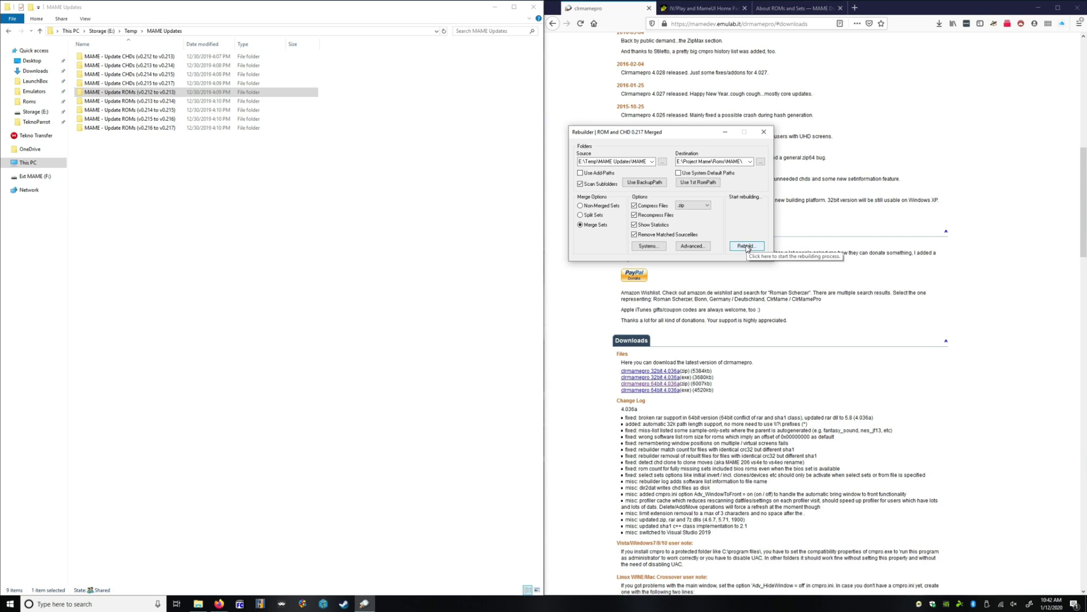
{"action": "left_click", "coordinate": [746, 246]}
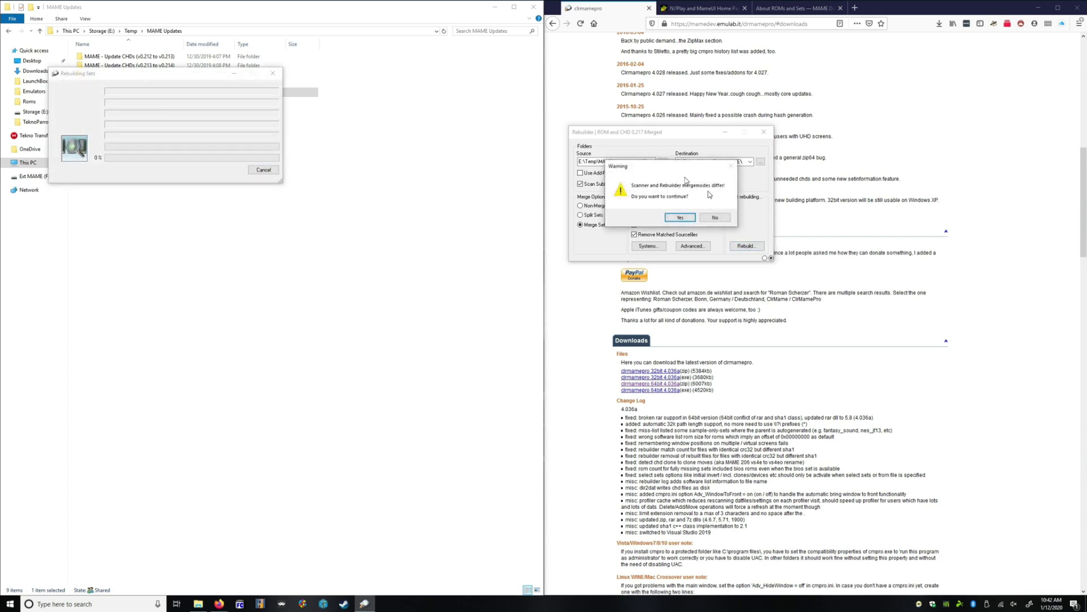
{"action": "left_click", "coordinate": [681, 218]}
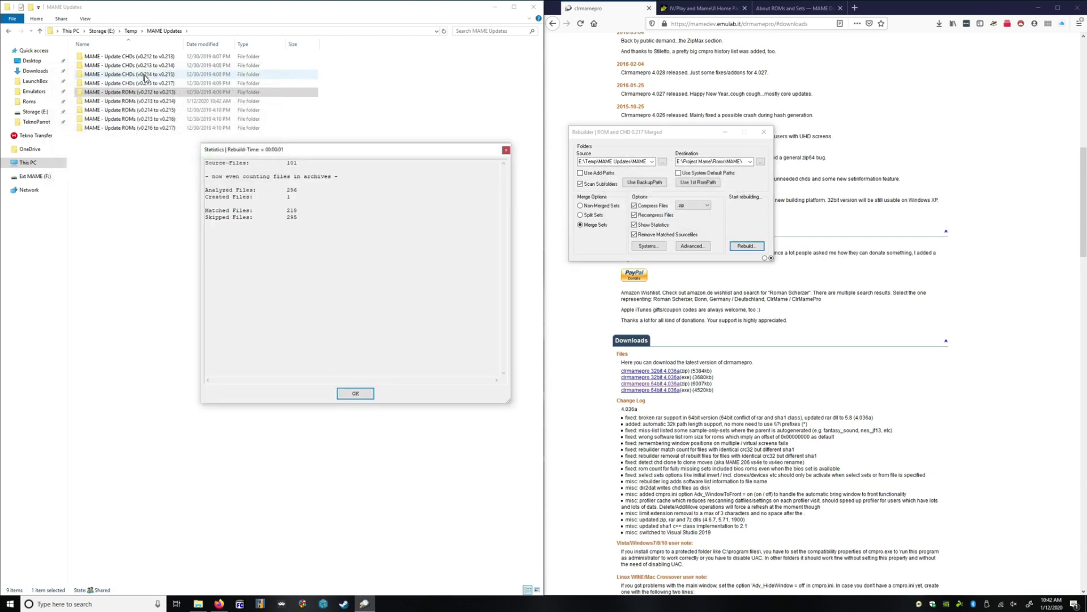
{"action": "key", "text": "Return"}
{"action": "left_click", "coordinate": [145, 77]}
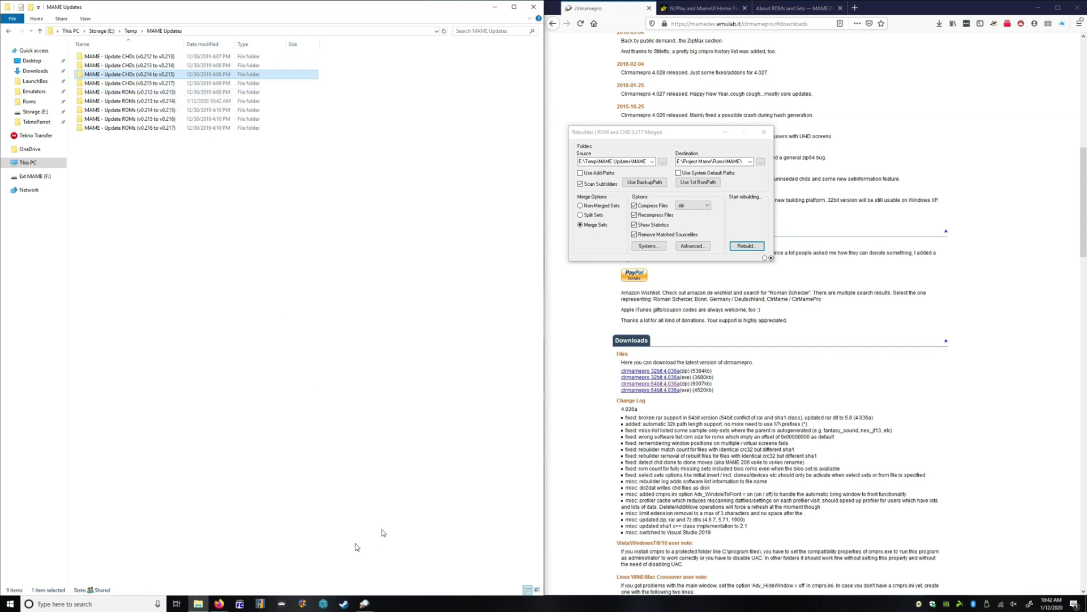
{"action": "left_click", "coordinate": [359, 605]}
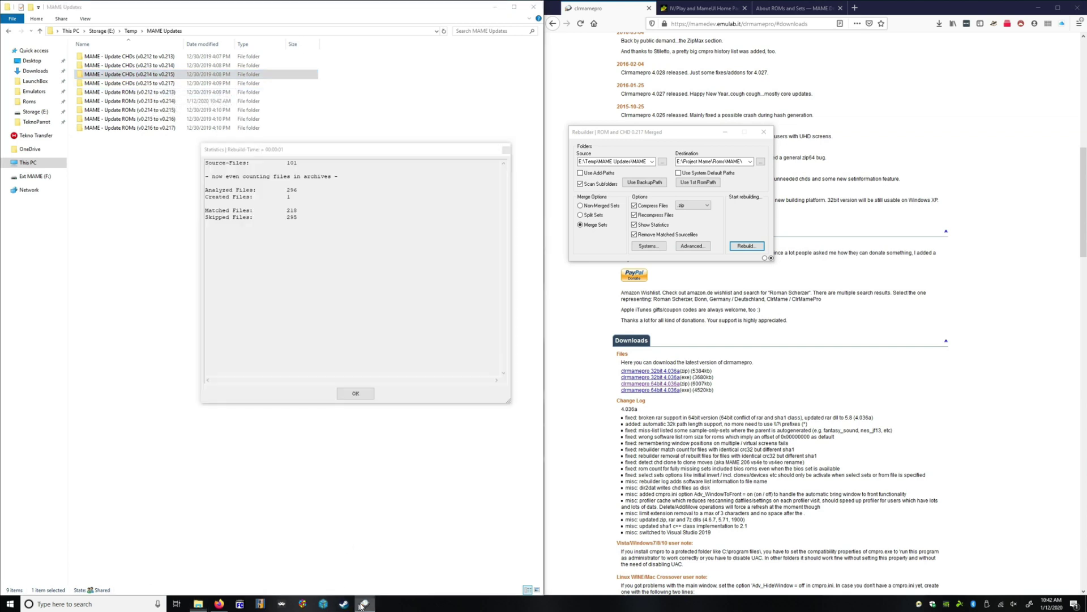
{"action": "left_click", "coordinate": [355, 394]}
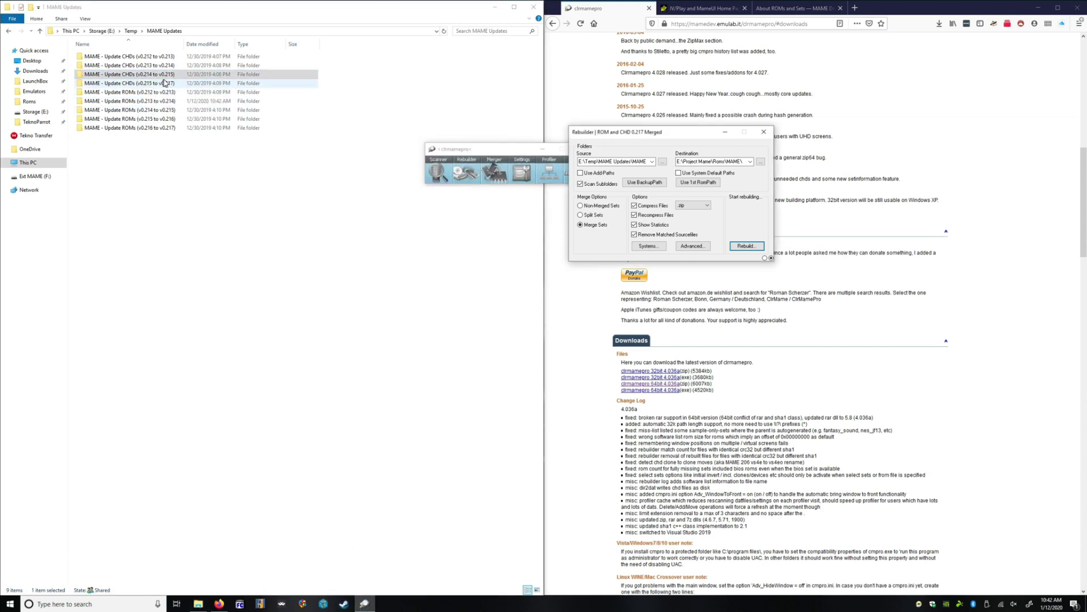
- Check which source files remain in the Update ROMs (v0.212 to v0.213) and (v0.213 to v0.214) folders
{"action": "left_click", "coordinate": [162, 78]}
{"action": "double_click", "coordinate": [160, 92]}
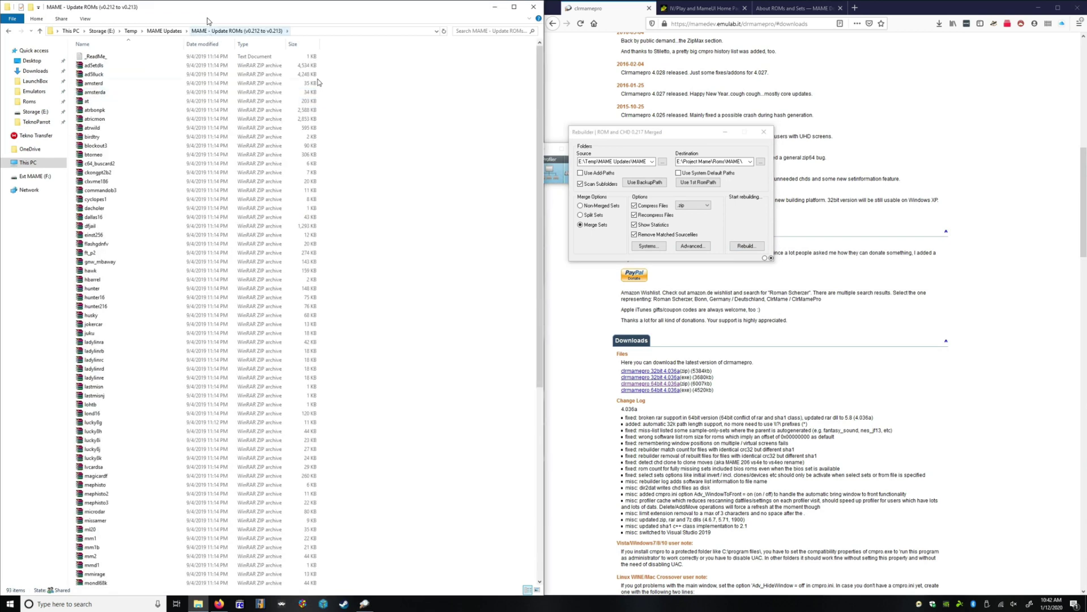
{"action": "left_click", "coordinate": [165, 30]}
{"action": "double_click", "coordinate": [158, 101]}
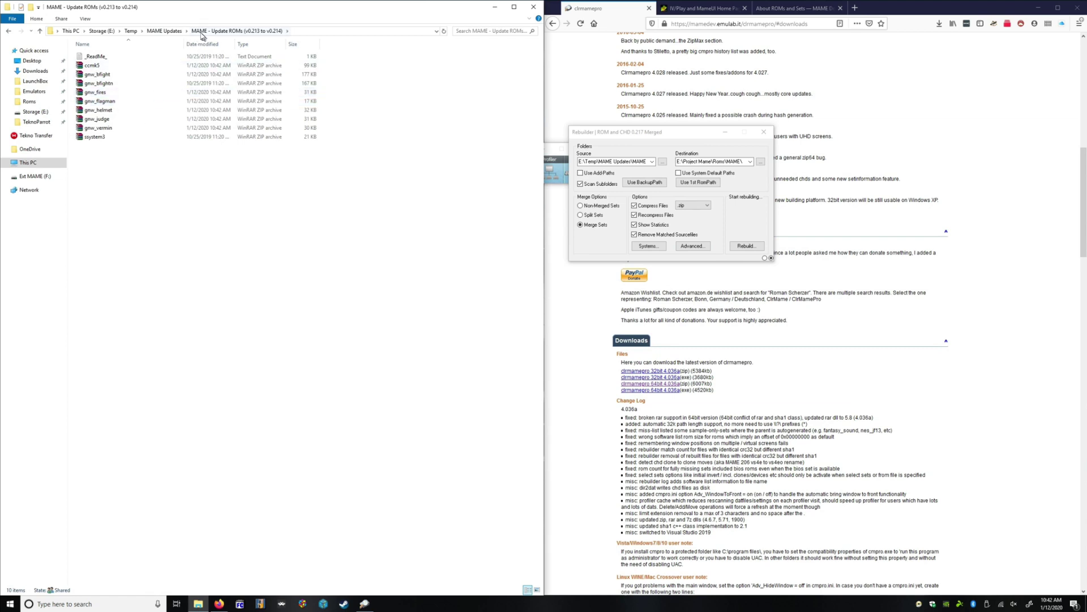
{"action": "left_click", "coordinate": [154, 31]}
- Rebuild the v0.212 to v0.213 ROM update as merged sets despite differing merge modes, and open its folder to check the remaining files
{"action": "left_click", "coordinate": [651, 162]}
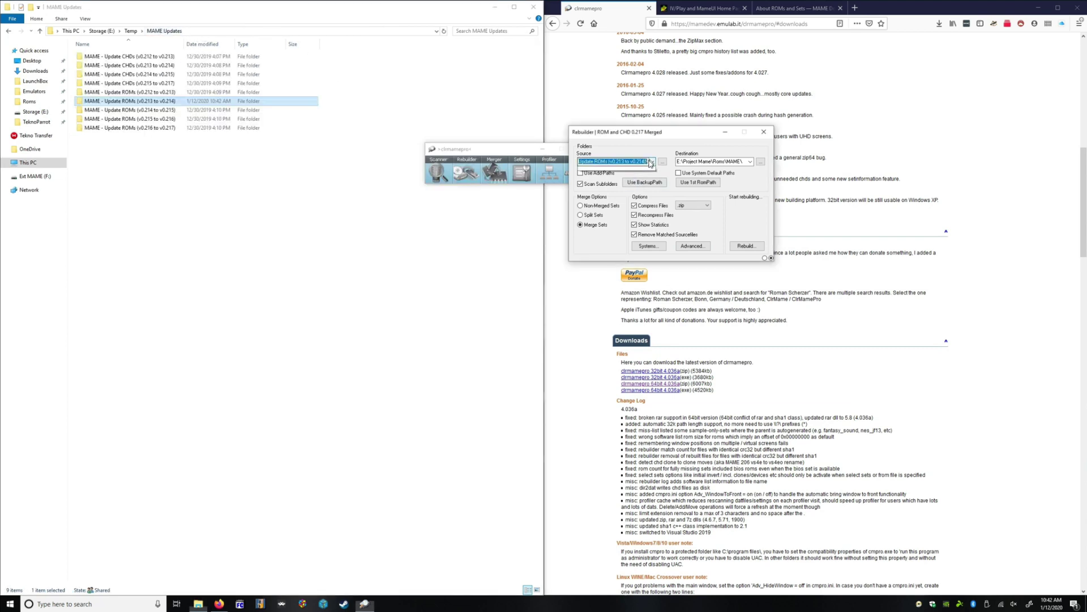
{"action": "left_click", "coordinate": [644, 170]}
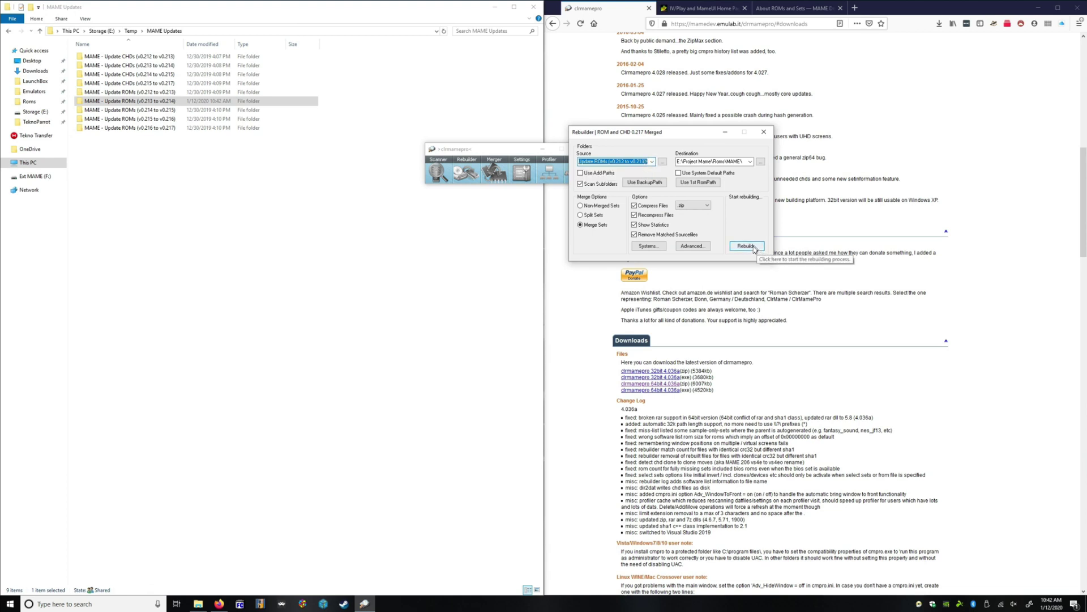
{"action": "left_click", "coordinate": [754, 248]}
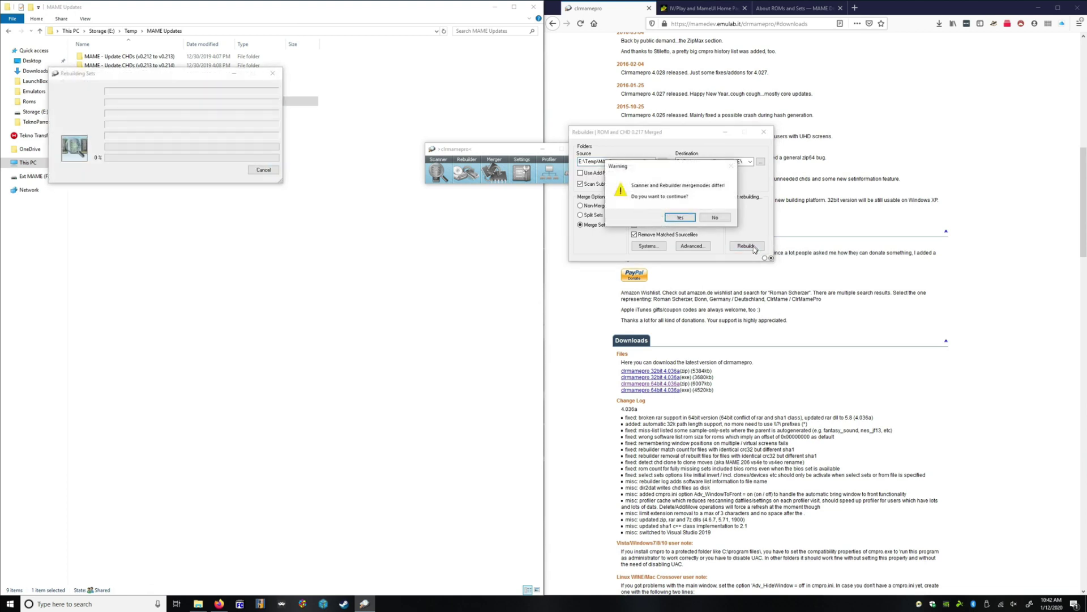
{"action": "left_click", "coordinate": [679, 217]}
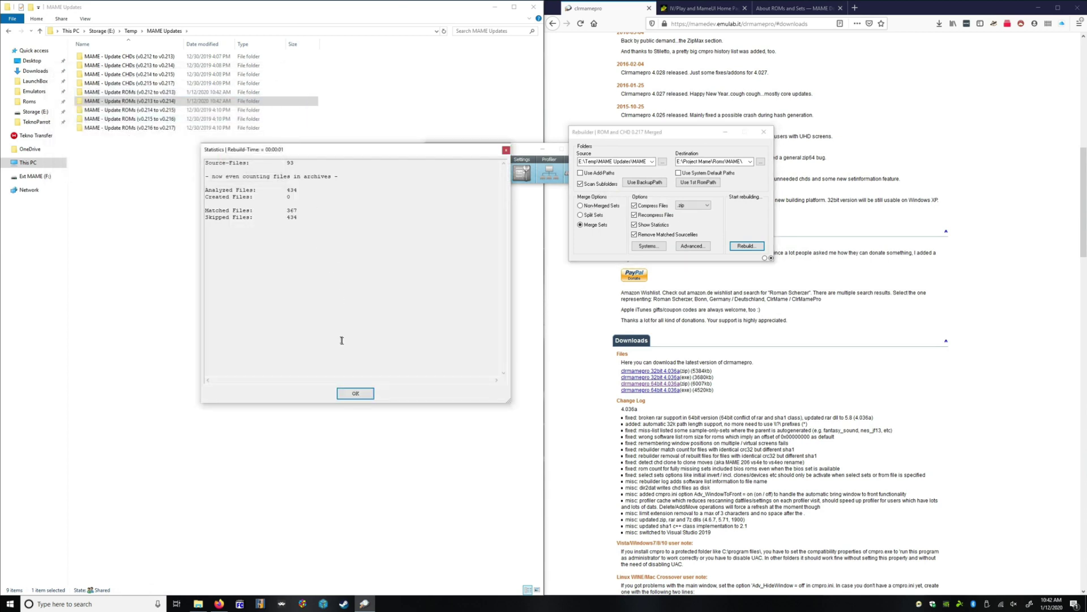
{"action": "left_click", "coordinate": [357, 395]}
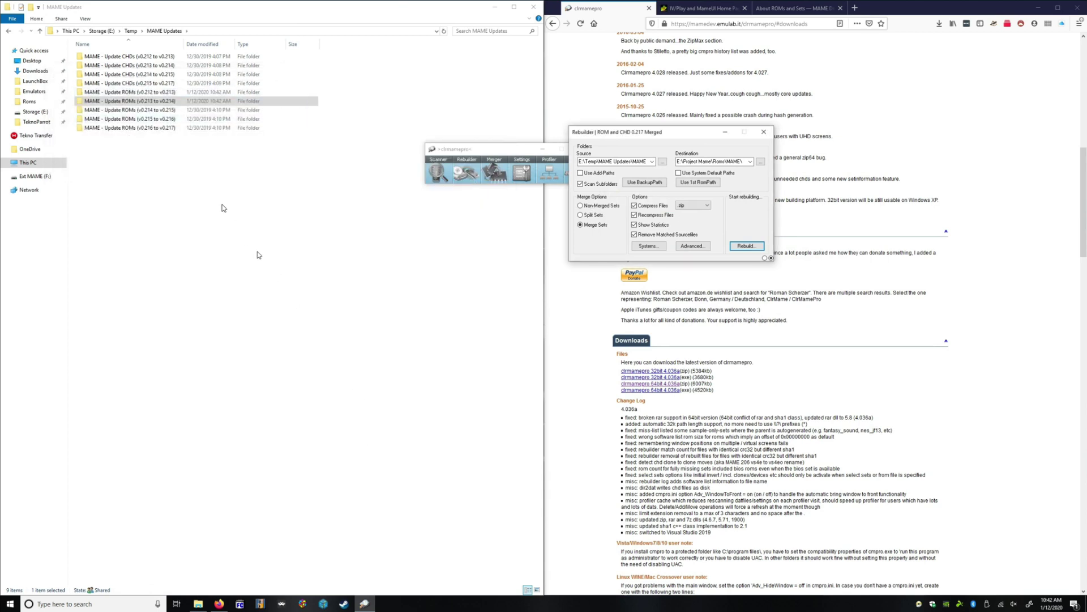
{"action": "double_click", "coordinate": [170, 92]}
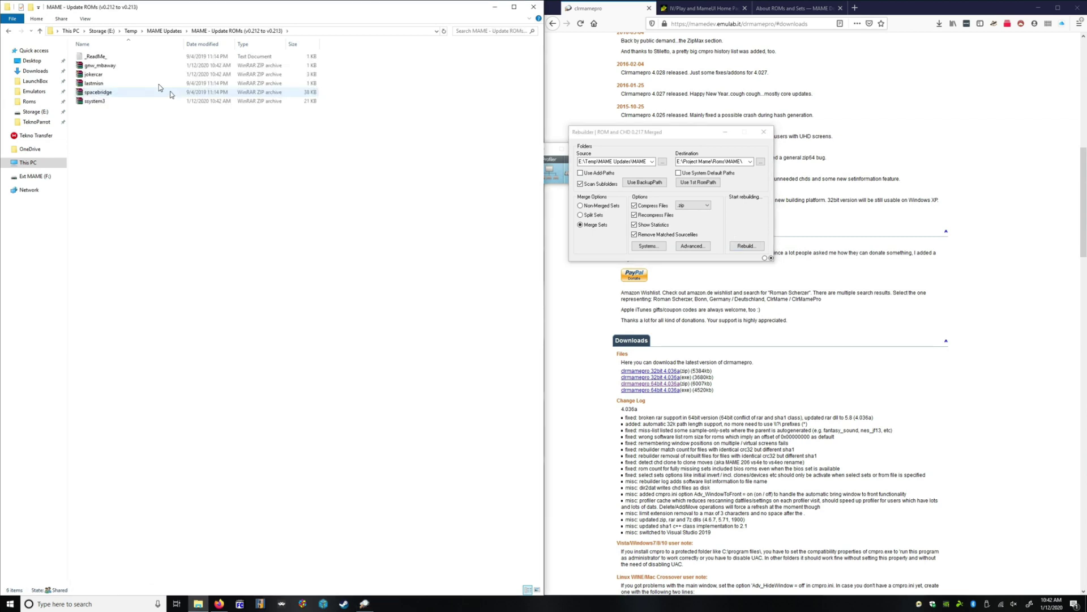
- Rebuild the Update ROMs (v0.214 to v0.215) folder as merged sets despite differing merge modes, then dismiss the statistics
{"action": "left_click", "coordinate": [164, 30]}
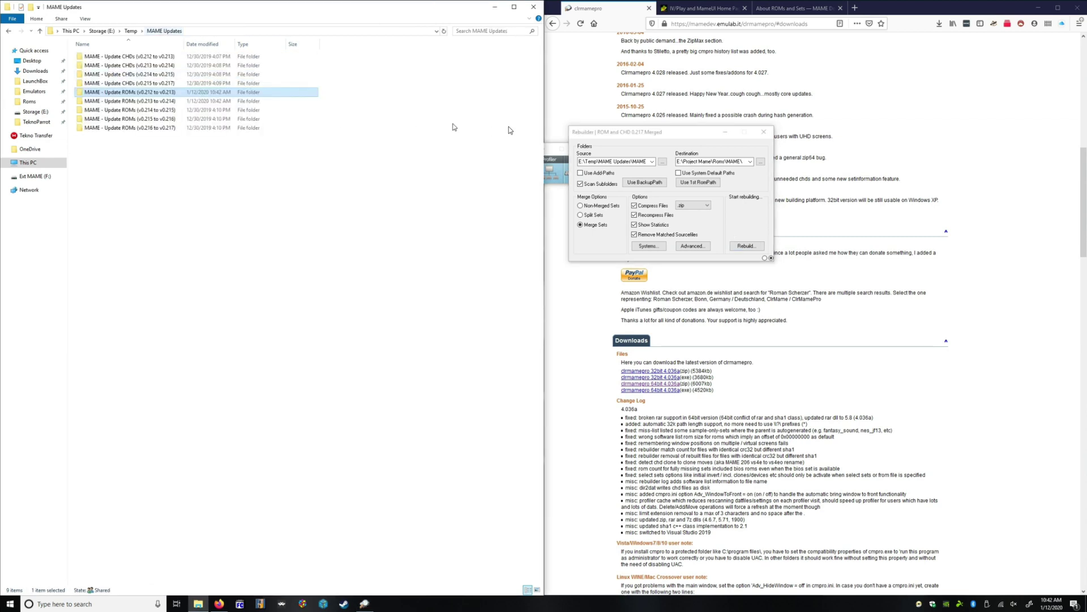
{"action": "left_click", "coordinate": [605, 245]}
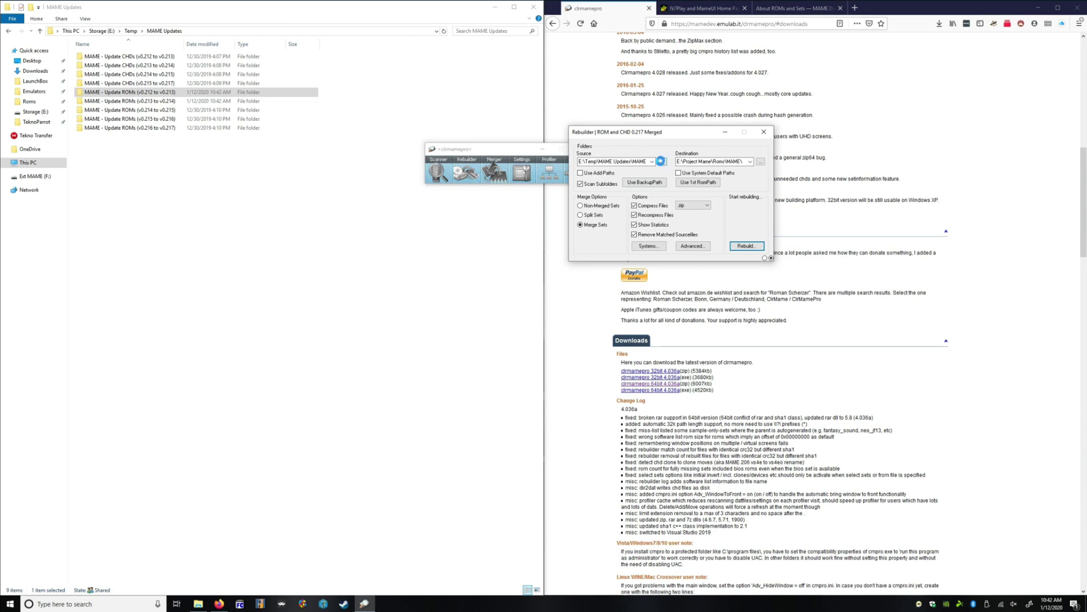
{"action": "left_click", "coordinate": [661, 161]}
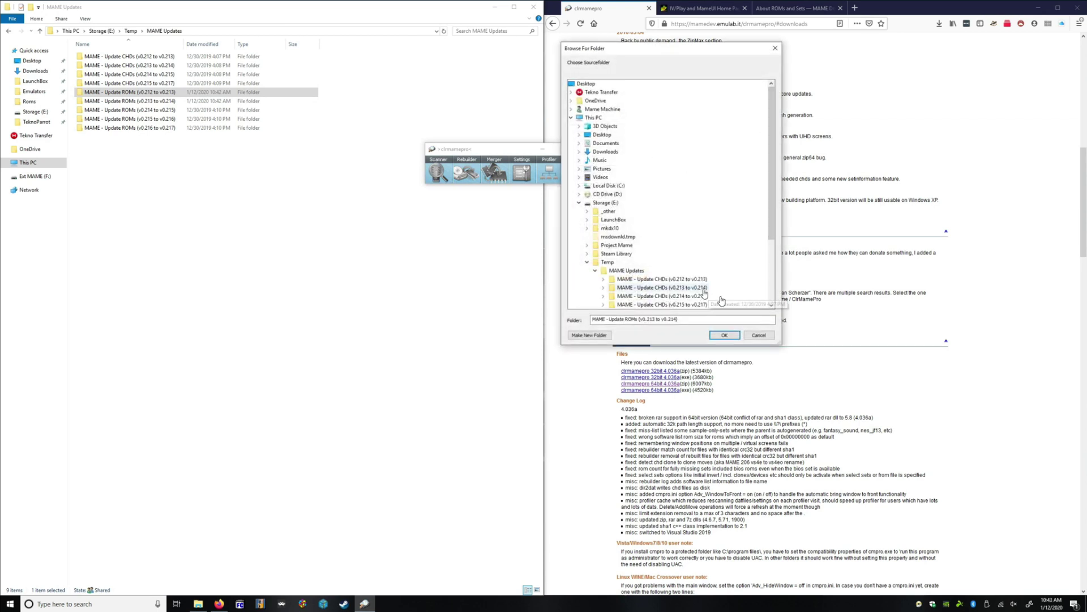
{"action": "scroll", "coordinate": [764, 304], "scroll_direction": "down", "scroll_amount": 4}
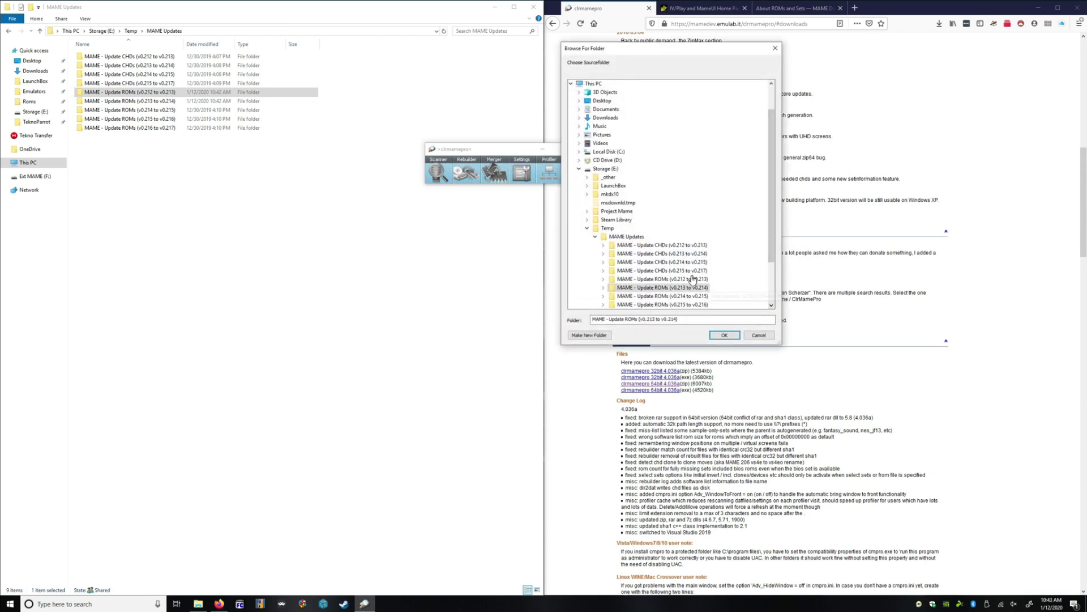
{"action": "left_click", "coordinate": [683, 295]}
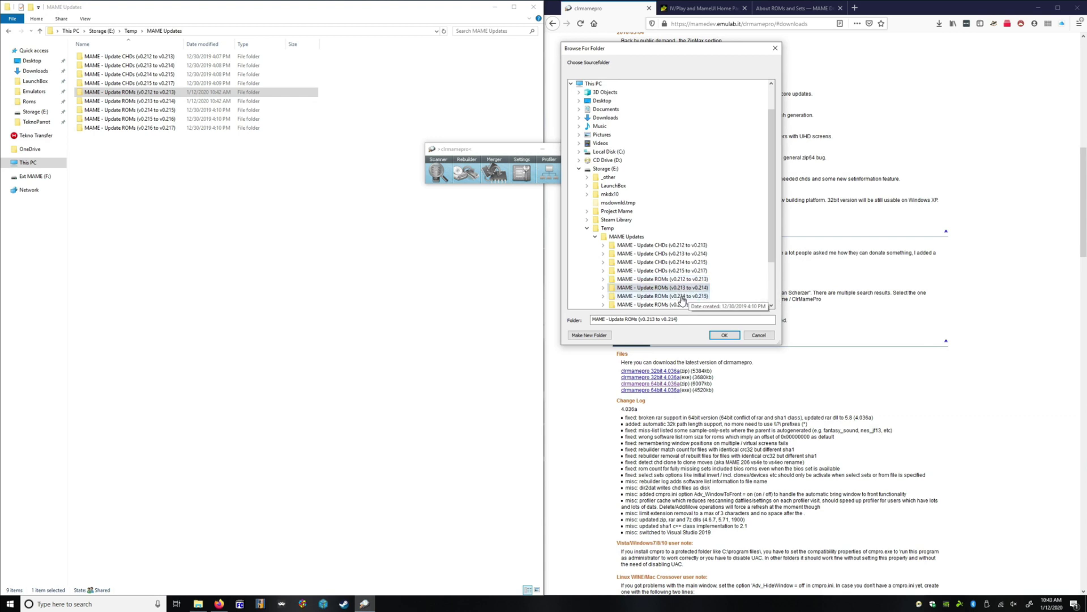
{"action": "left_click", "coordinate": [725, 336]}
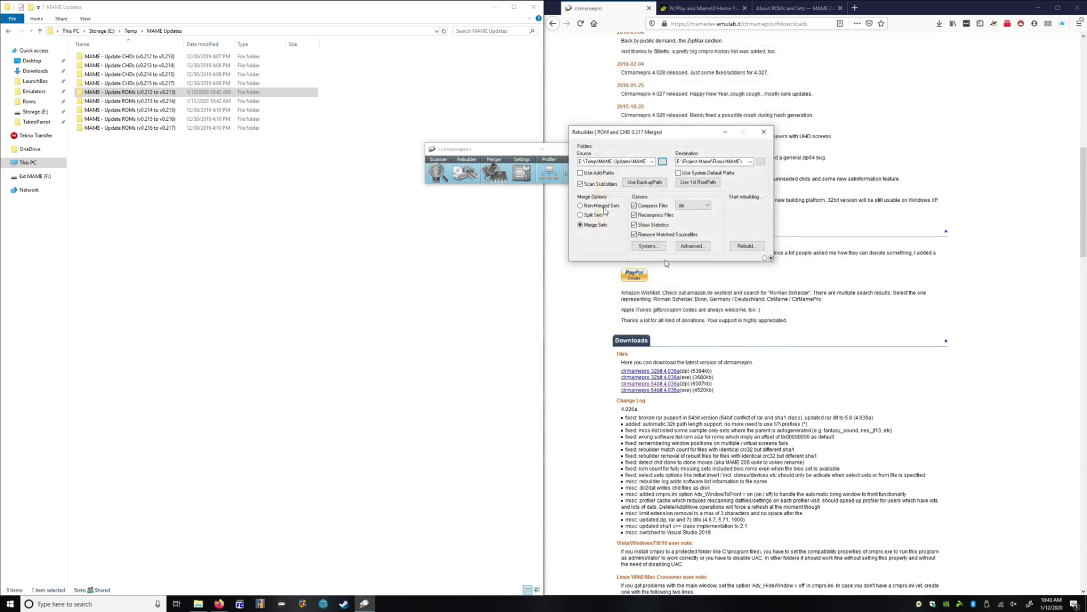
{"action": "left_click", "coordinate": [744, 247]}
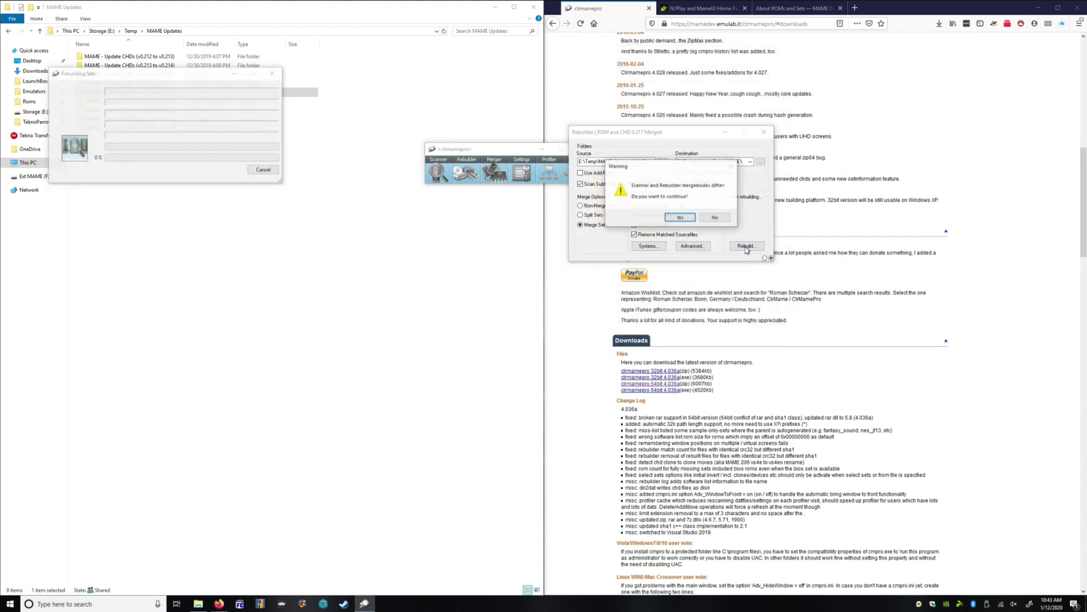
{"action": "left_click", "coordinate": [678, 218]}
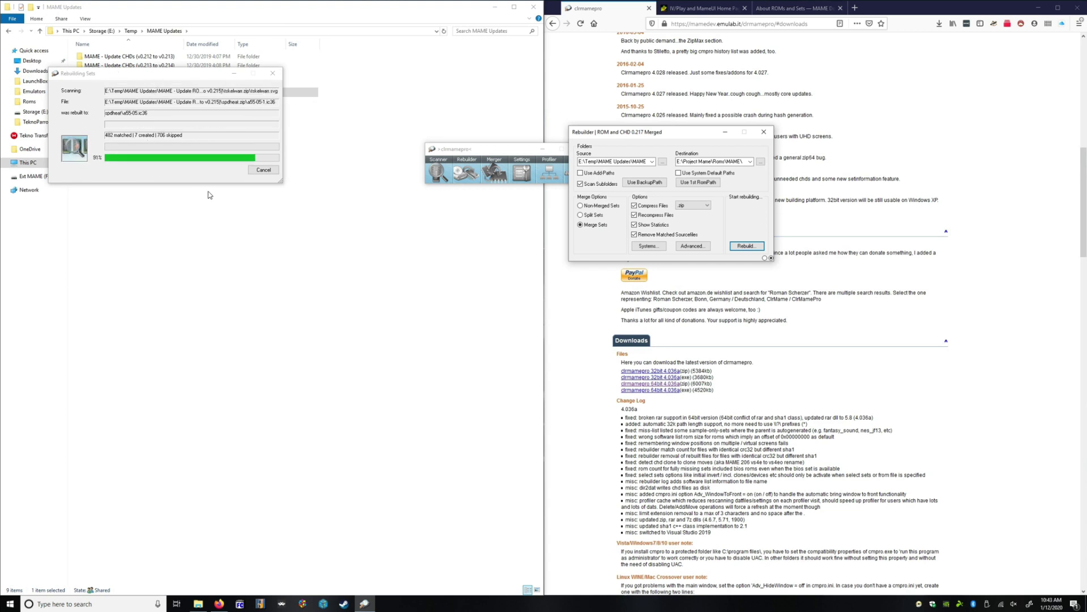
{"action": "left_click_drag", "start_coordinate": [155, 77], "coordinate": [209, 195]}
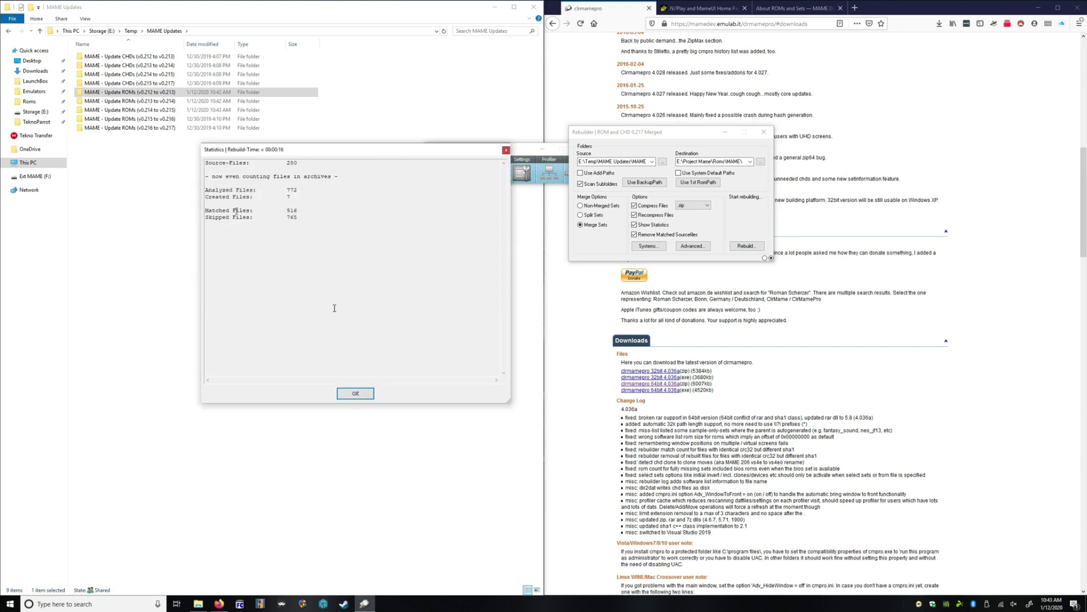
{"action": "left_click", "coordinate": [356, 394]}
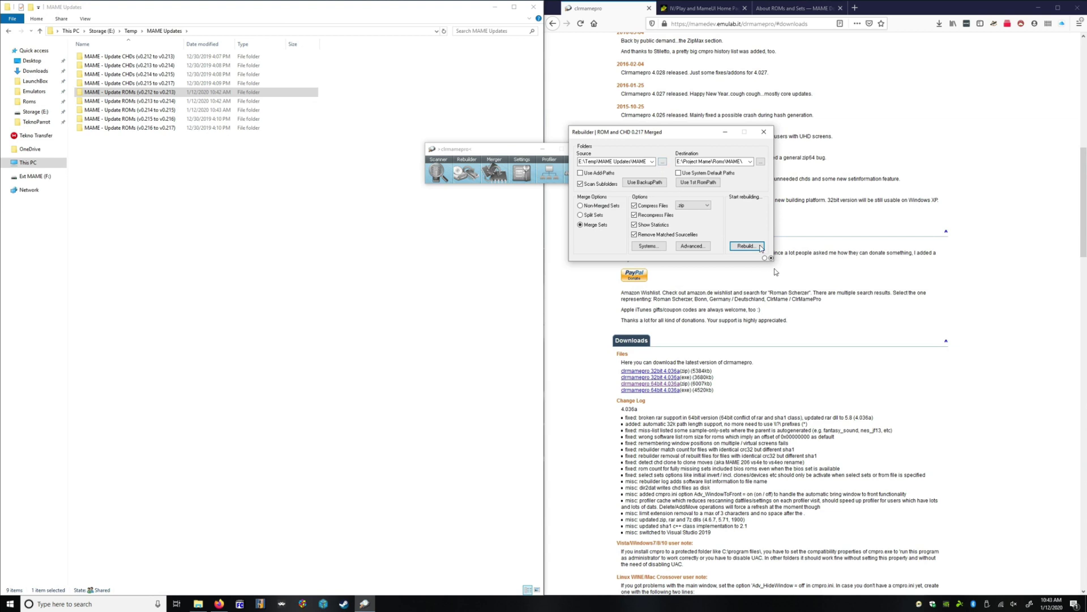
- Start rebuilding the Update ROMs (v0.215 to v0.216) folder despite differing merge modes, and move the progress window below the Rebuilder dialog
{"action": "left_click", "coordinate": [652, 162]}
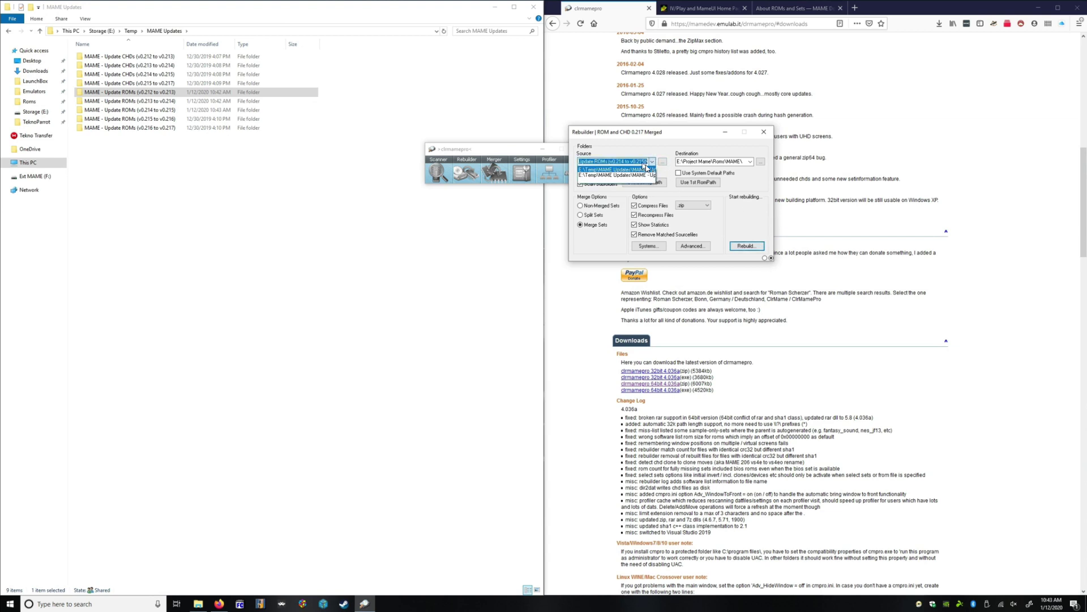
{"action": "left_click", "coordinate": [654, 162]}
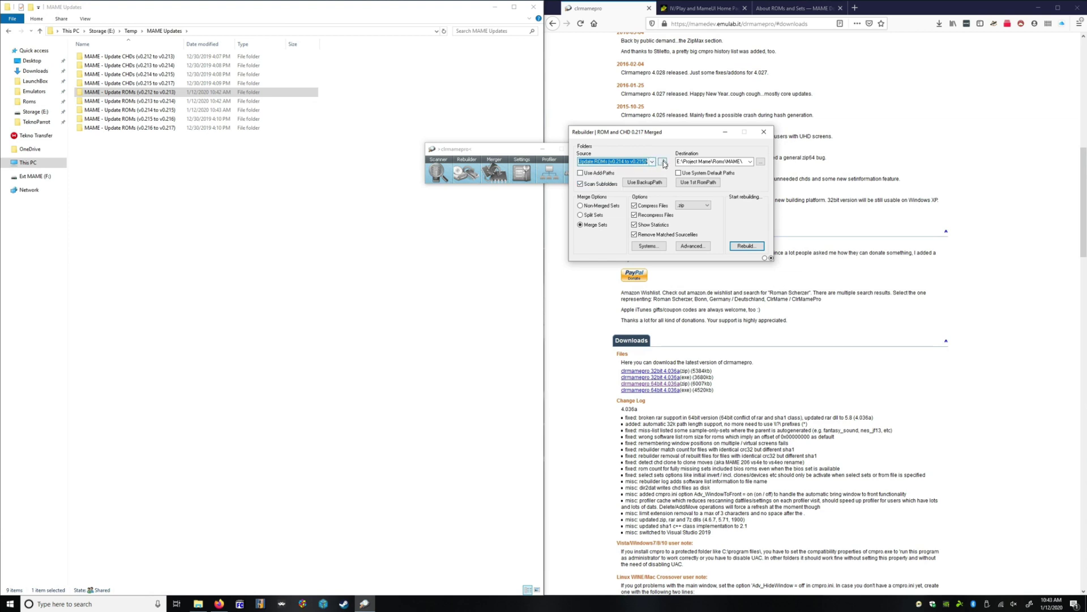
{"action": "left_click", "coordinate": [662, 162]}
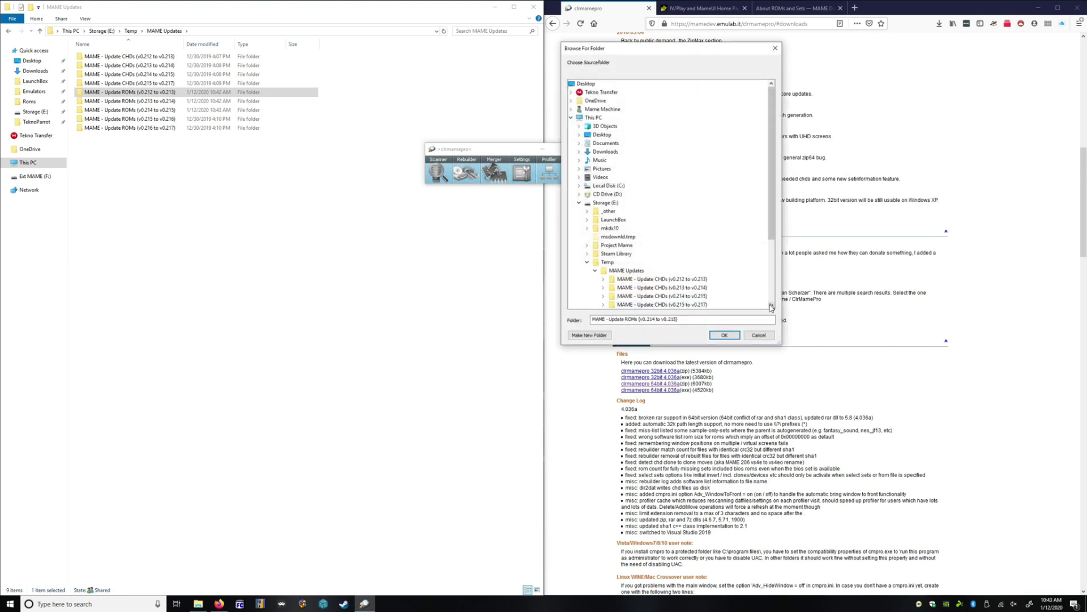
{"action": "scroll", "coordinate": [771, 308], "scroll_direction": "down", "scroll_amount": 6}
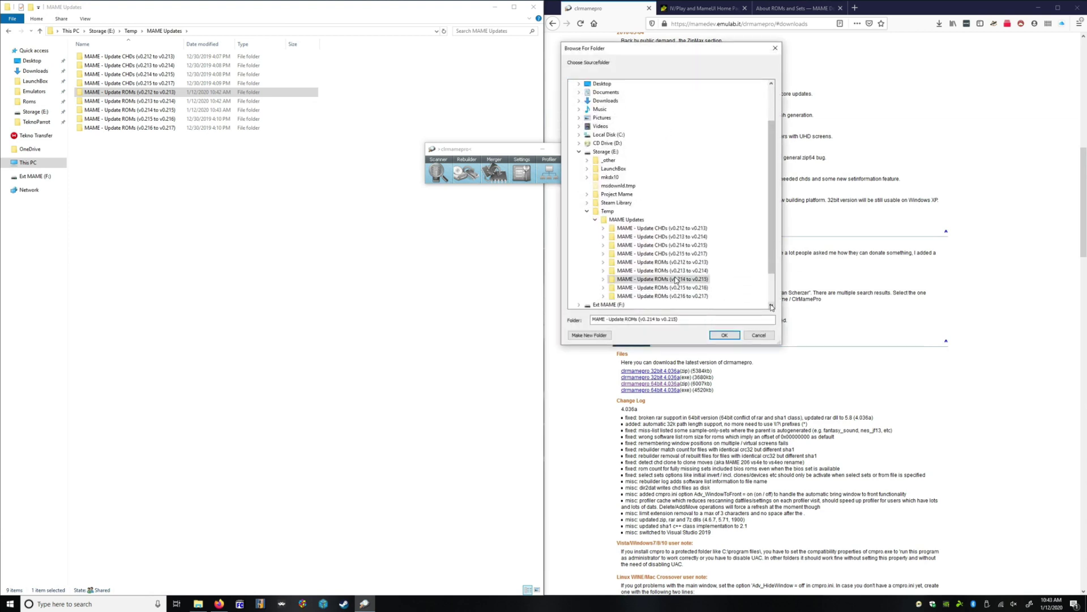
{"action": "left_click", "coordinate": [680, 287]}
{"action": "left_click", "coordinate": [723, 336]}
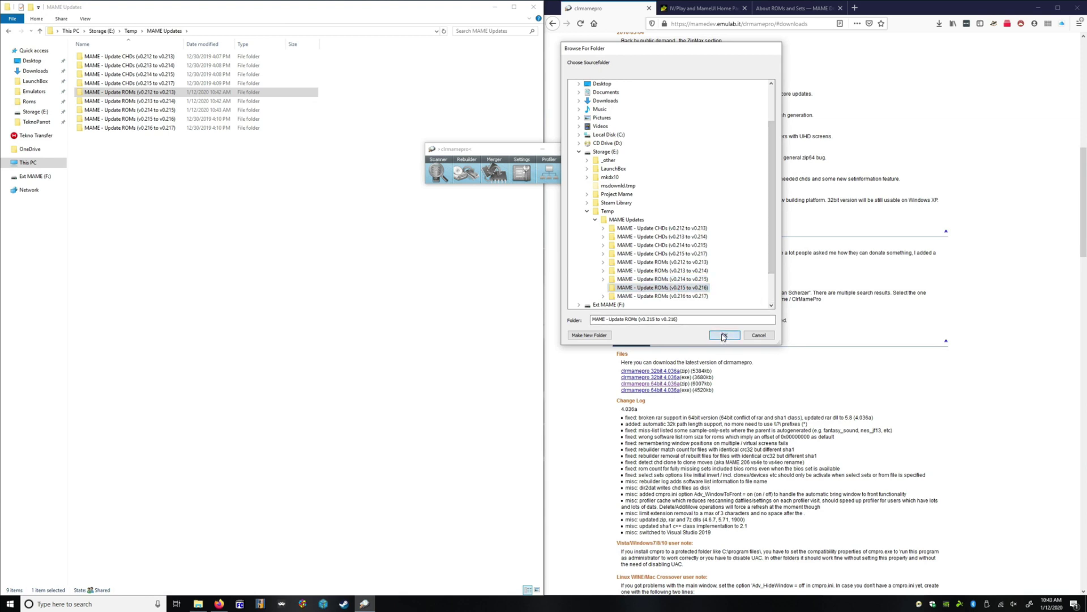
{"action": "left_click", "coordinate": [745, 247]}
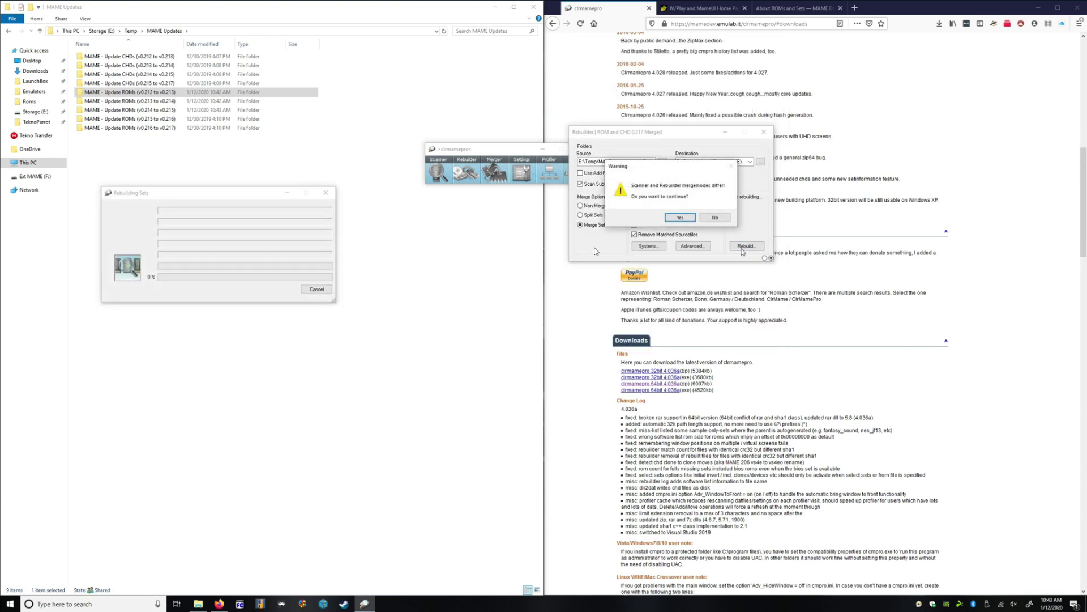
{"action": "left_click", "coordinate": [681, 216]}
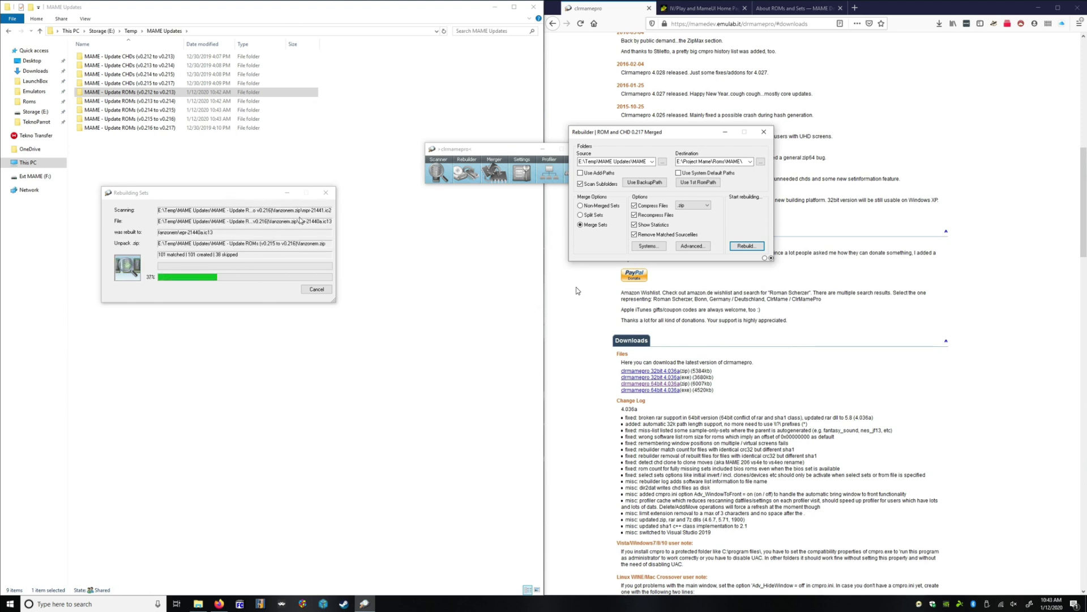
{"action": "left_click_drag", "start_coordinate": [229, 197], "coordinate": [687, 318]}
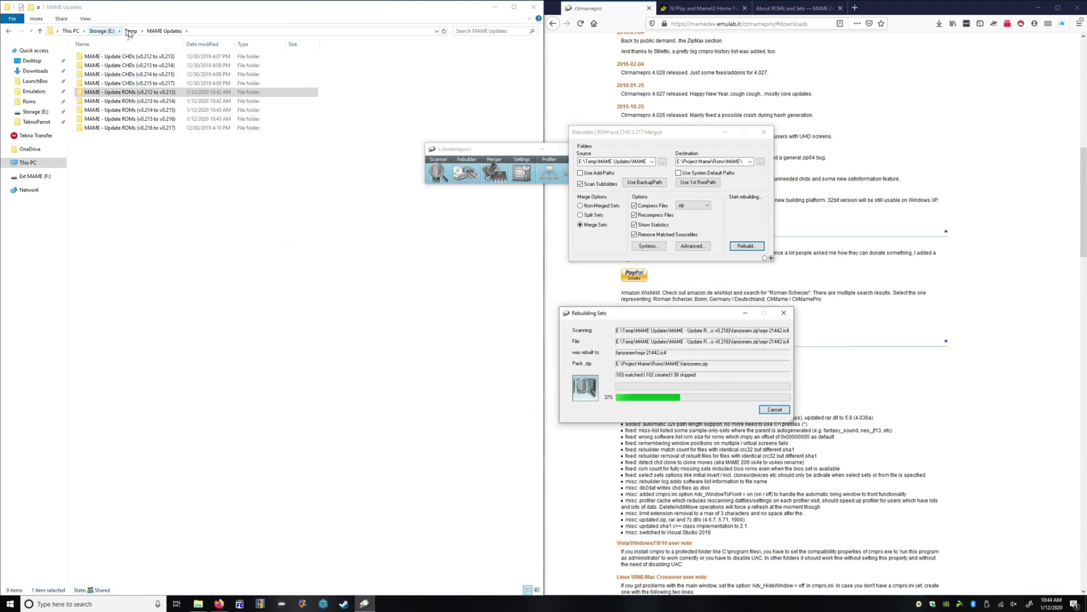
- Look through the archives in clrmamepro's backup MAME folder under _other on Storage (E:), then return to the MAME Updates folder
{"action": "left_click", "coordinate": [97, 31]}
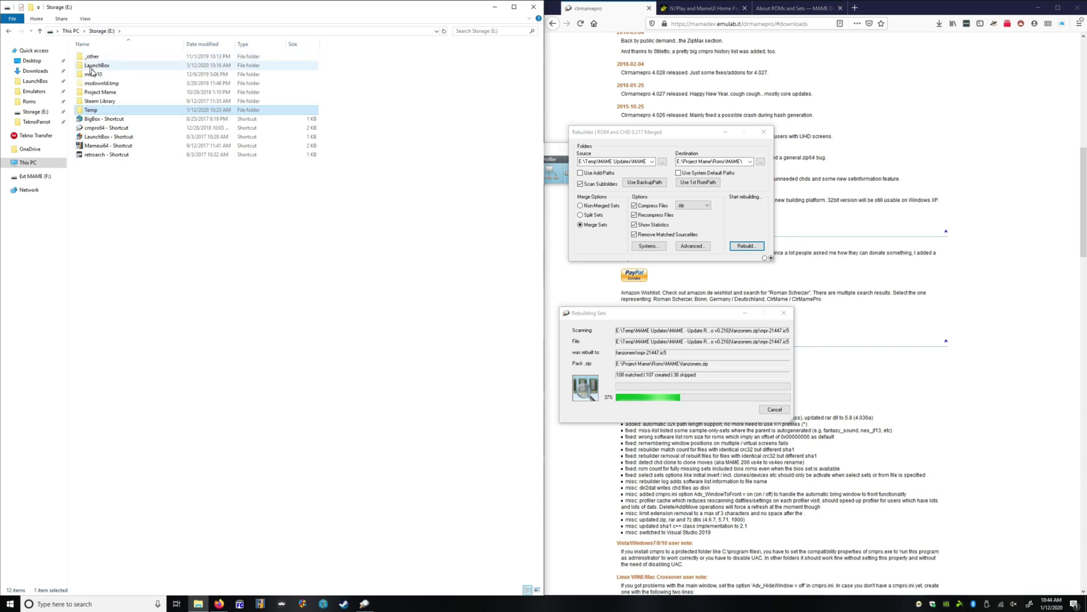
{"action": "double_click", "coordinate": [90, 57]}
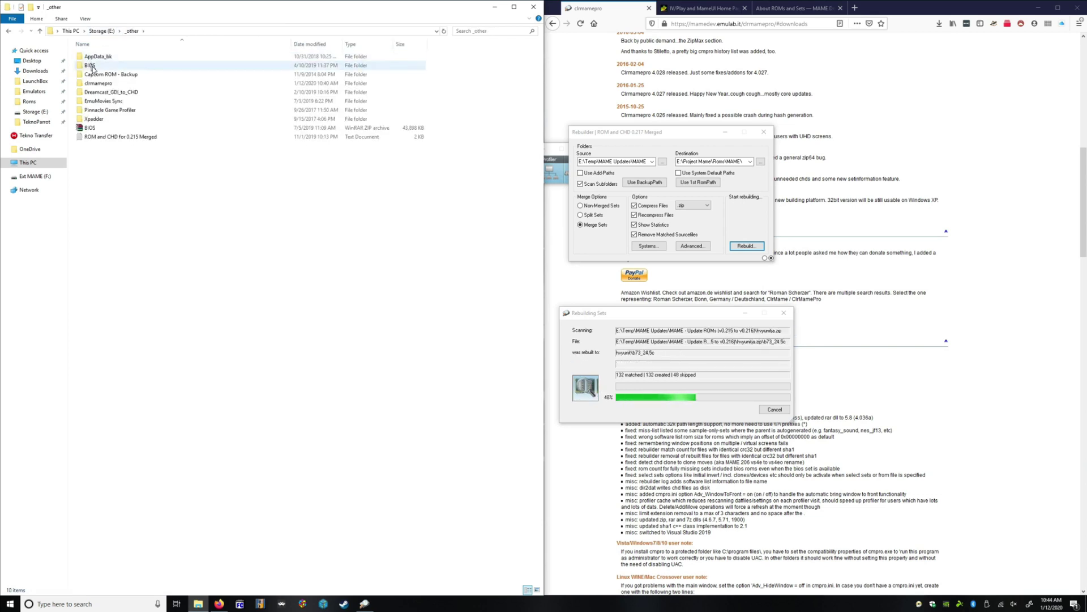
{"action": "double_click", "coordinate": [93, 83]}
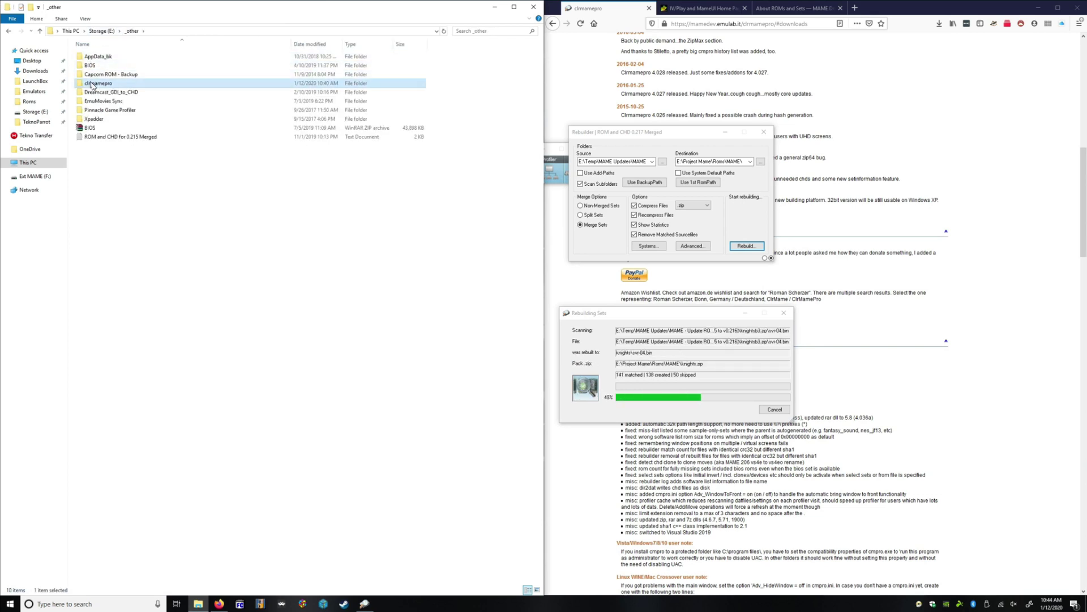
{"action": "left_click", "coordinate": [97, 58]}
{"action": "double_click", "coordinate": [96, 57]}
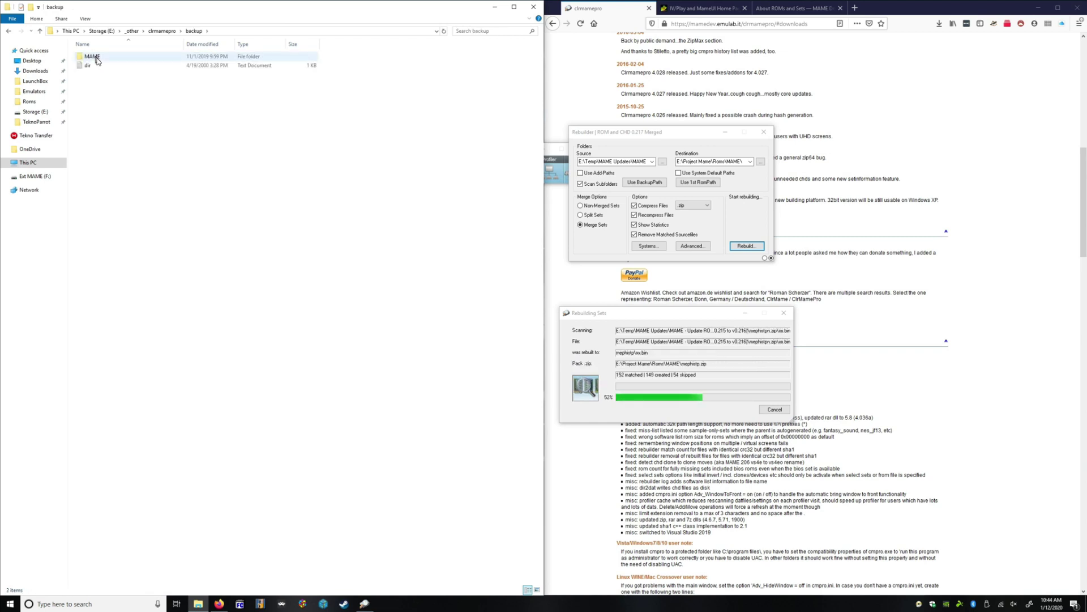
{"action": "double_click", "coordinate": [94, 58]}
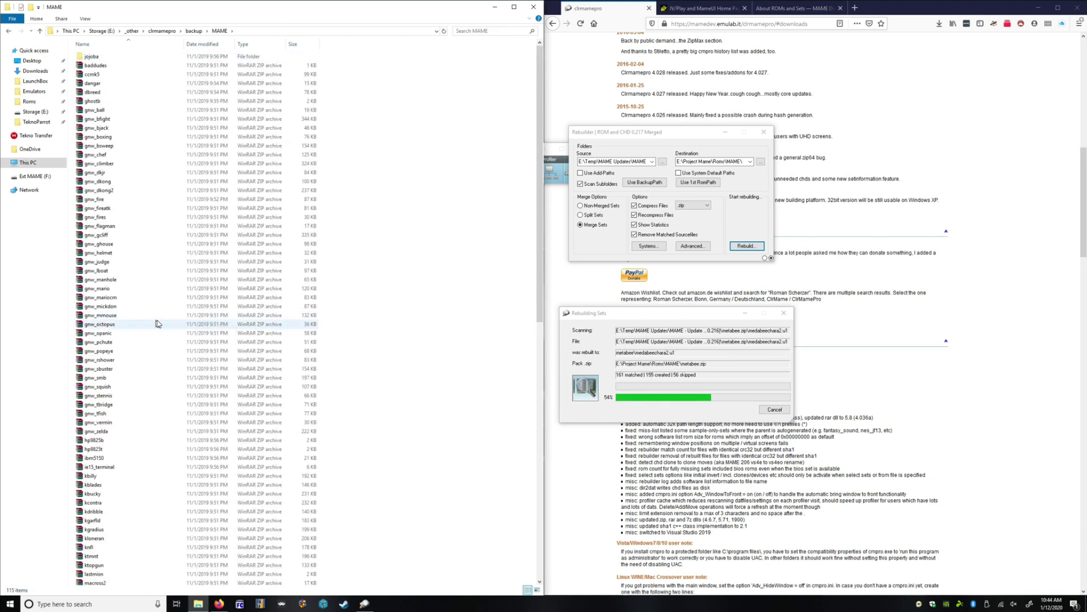
{"action": "scroll", "coordinate": [156, 317], "scroll_direction": "down", "scroll_amount": 17}
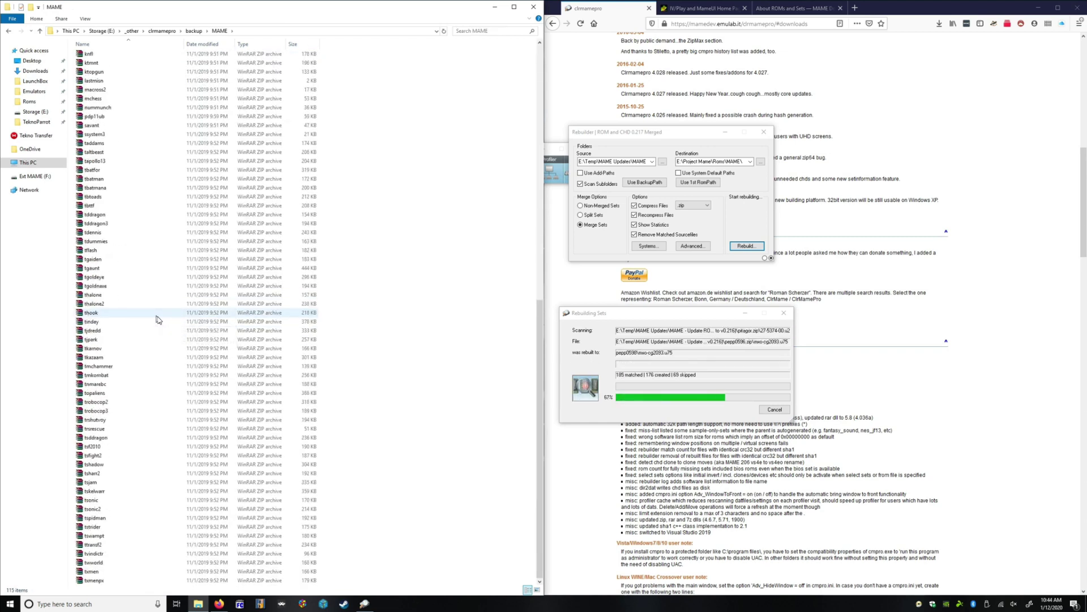
{"action": "scroll", "coordinate": [158, 317], "scroll_direction": "up", "scroll_amount": 17}
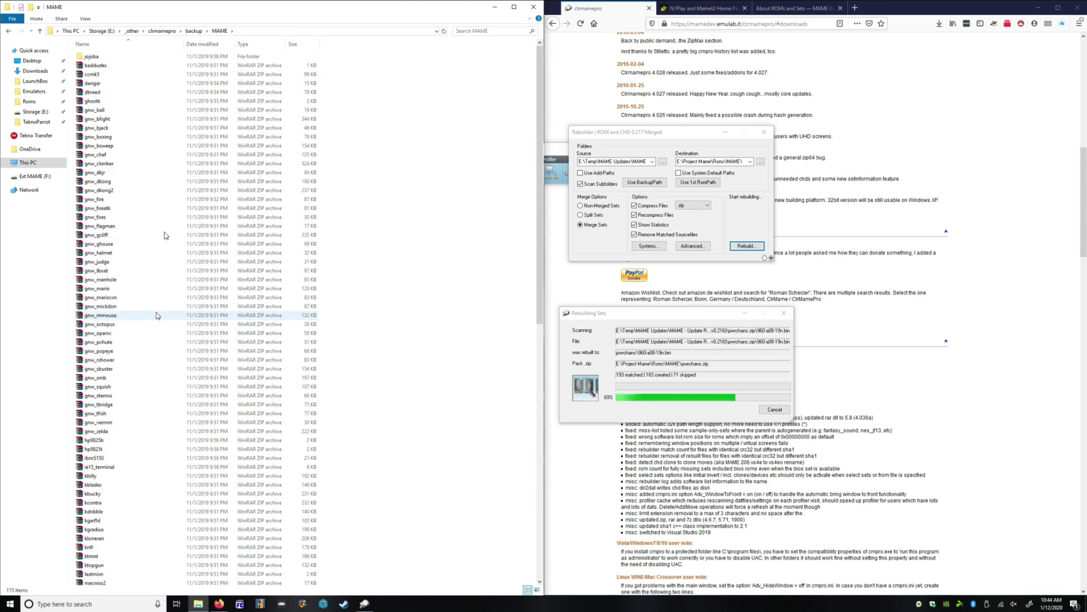
{"action": "left_click", "coordinate": [9, 31]}
{"action": "left_click", "coordinate": [9, 32]}
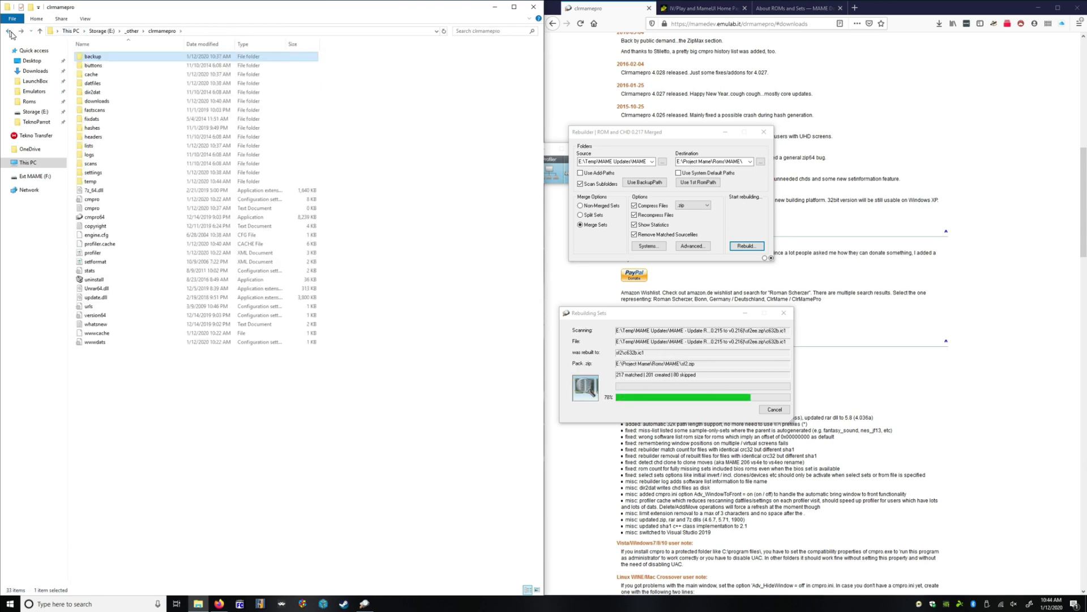
{"action": "left_click", "coordinate": [9, 31]}
{"action": "left_click", "coordinate": [9, 31]}
{"action": "left_click", "coordinate": [9, 32]}
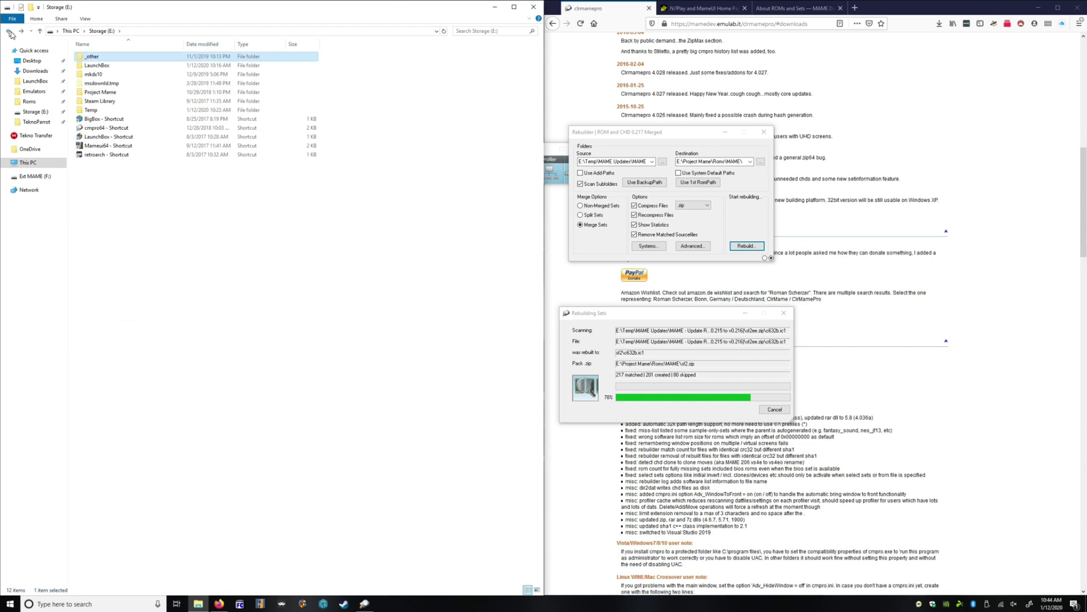
{"action": "left_click", "coordinate": [9, 31]}
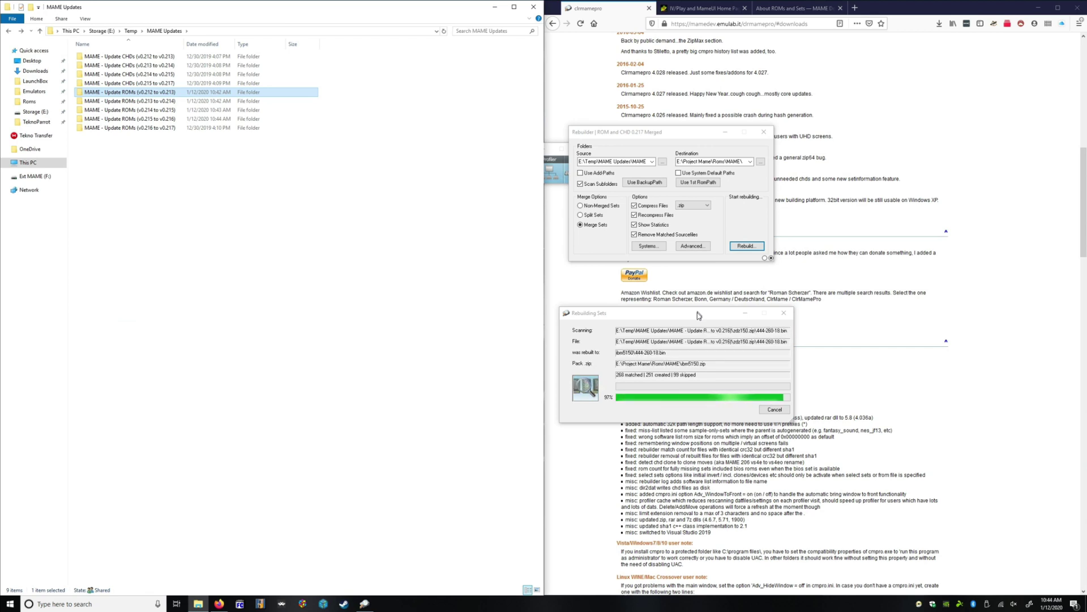
- Dismiss the rebuild statistics and start rebuilding the Update ROMs (v0.216 to v0.217) folder despite differing merge modes
{"action": "left_click", "coordinate": [355, 393]}
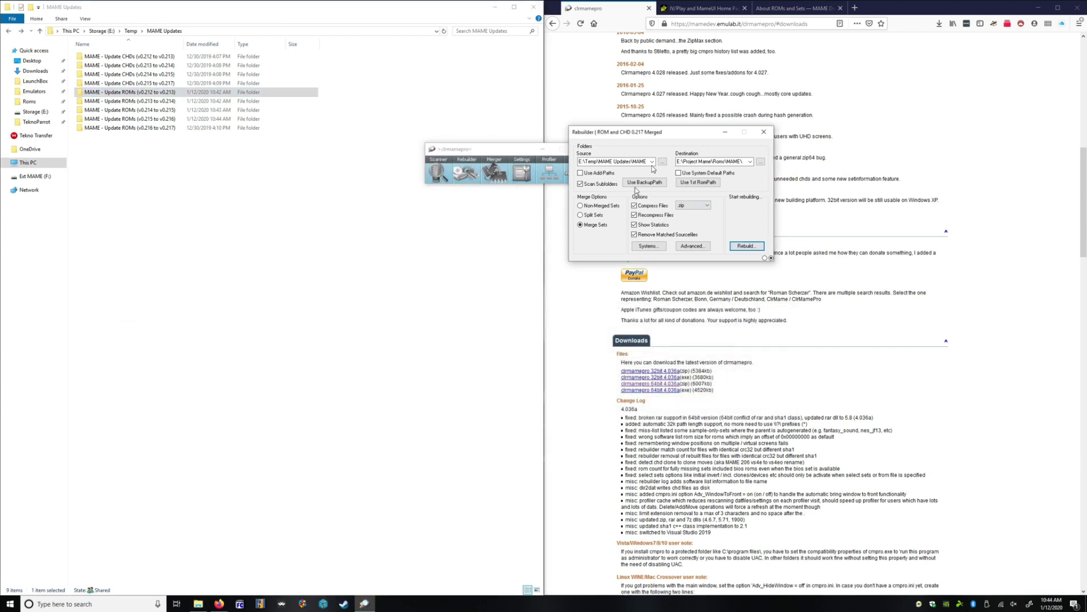
{"action": "left_click_drag", "start_coordinate": [637, 162], "coordinate": [645, 163]}
{"action": "left_click", "coordinate": [661, 162]}
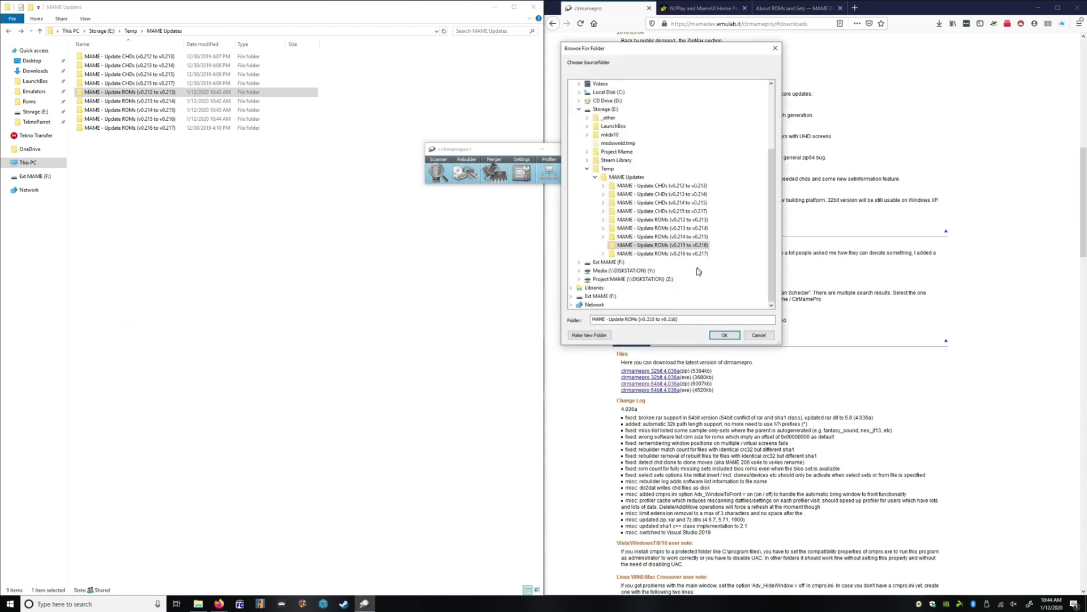
{"action": "left_click", "coordinate": [668, 253]}
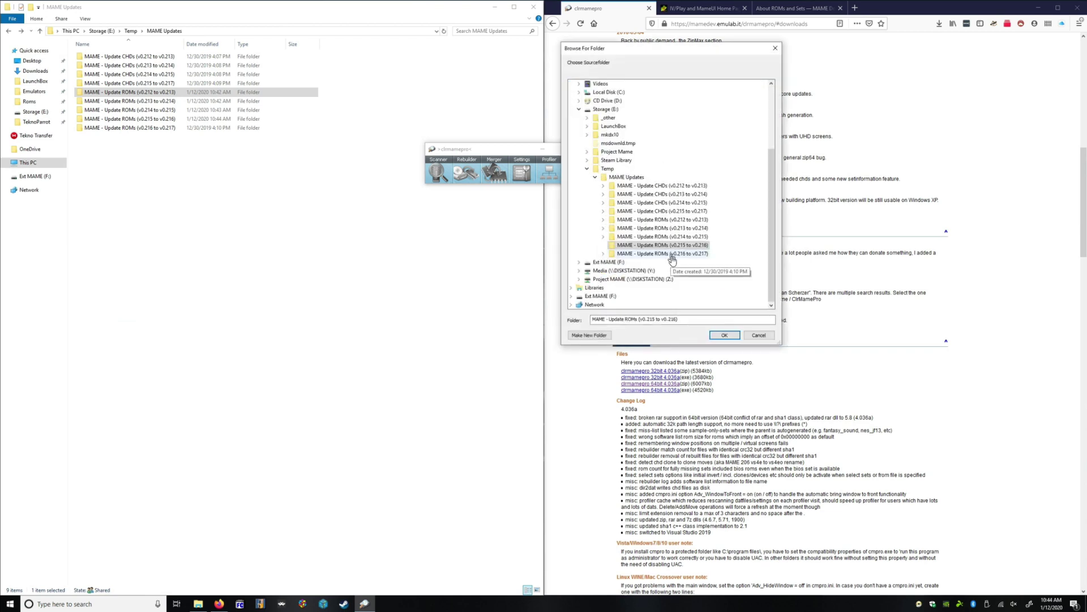
{"action": "left_click", "coordinate": [728, 335]}
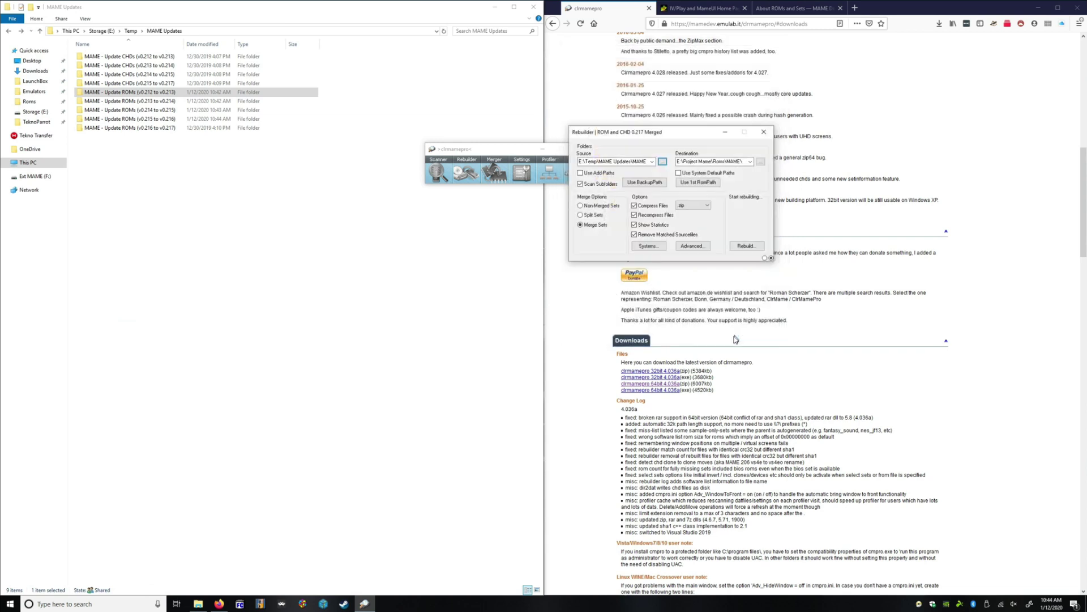
{"action": "left_click", "coordinate": [745, 246]}
{"action": "left_click", "coordinate": [683, 216]}
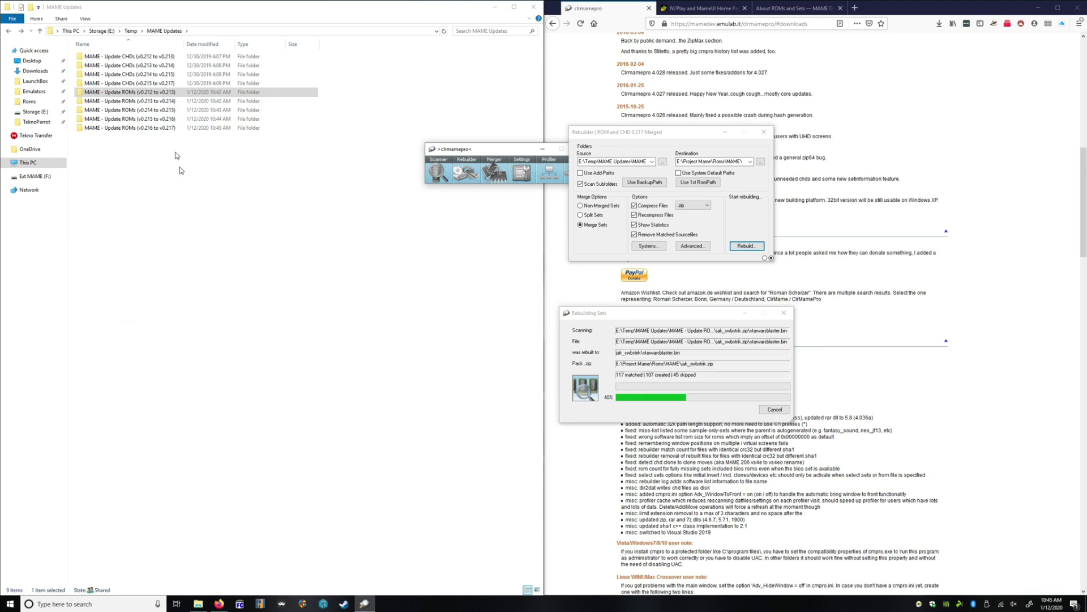
- Open the Update CHDs (v0.215 to v0.217) folder to examine its contents
{"action": "left_click", "coordinate": [181, 180]}
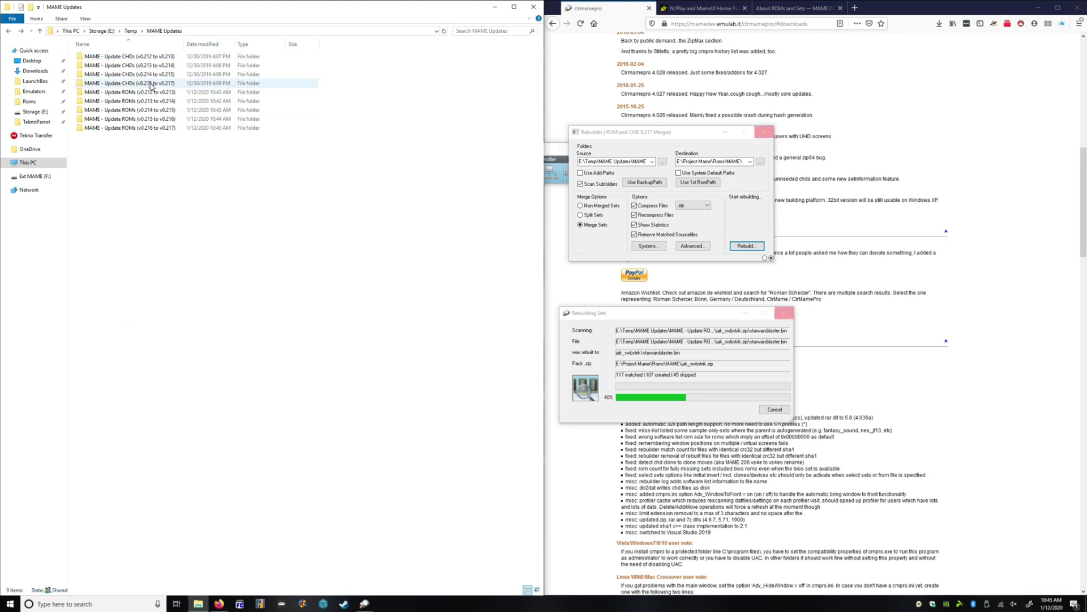
{"action": "double_click", "coordinate": [151, 85]}
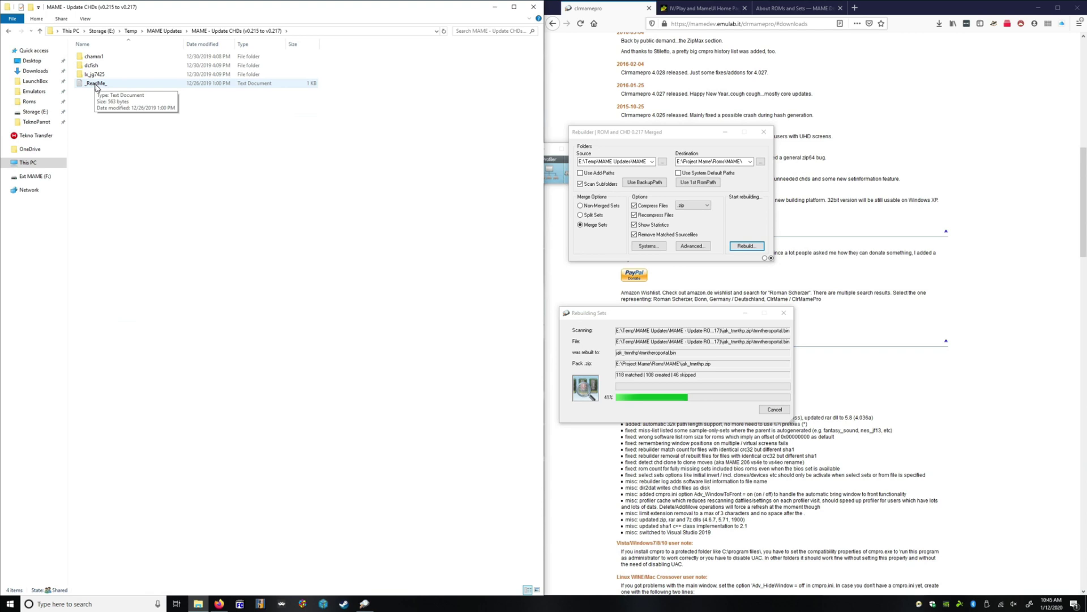
- Read the _ReadMe_ file and check the chamrx1 folder in Update CHDs (v0.215 to v0.217), then return to the MAME Updates folder
{"action": "double_click", "coordinate": [96, 84]}
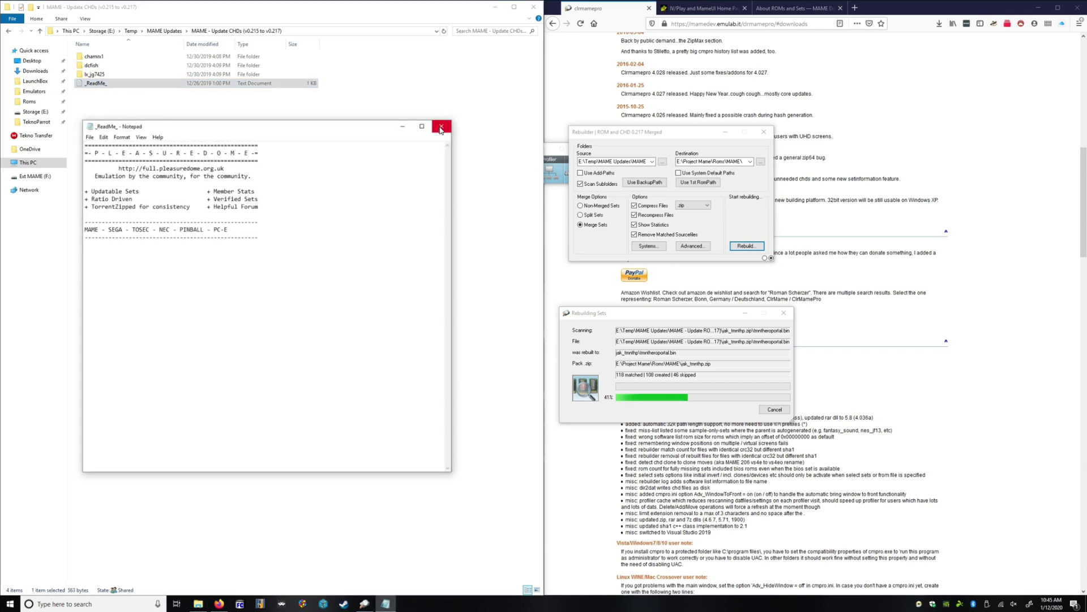
{"action": "left_click", "coordinate": [439, 126]}
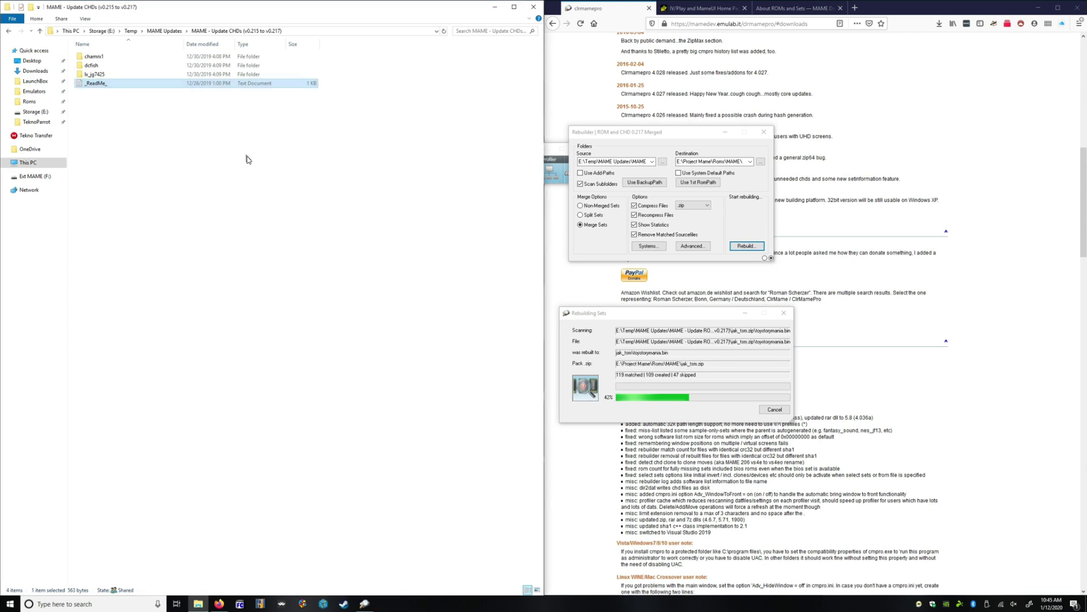
{"action": "double_click", "coordinate": [111, 57]}
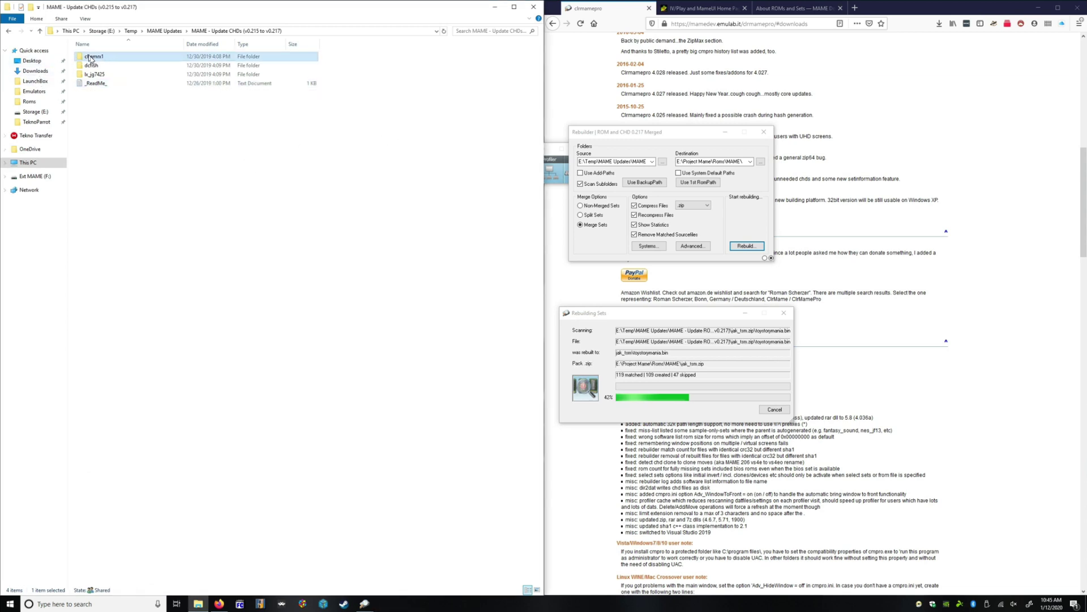
{"action": "left_click", "coordinate": [161, 32]}
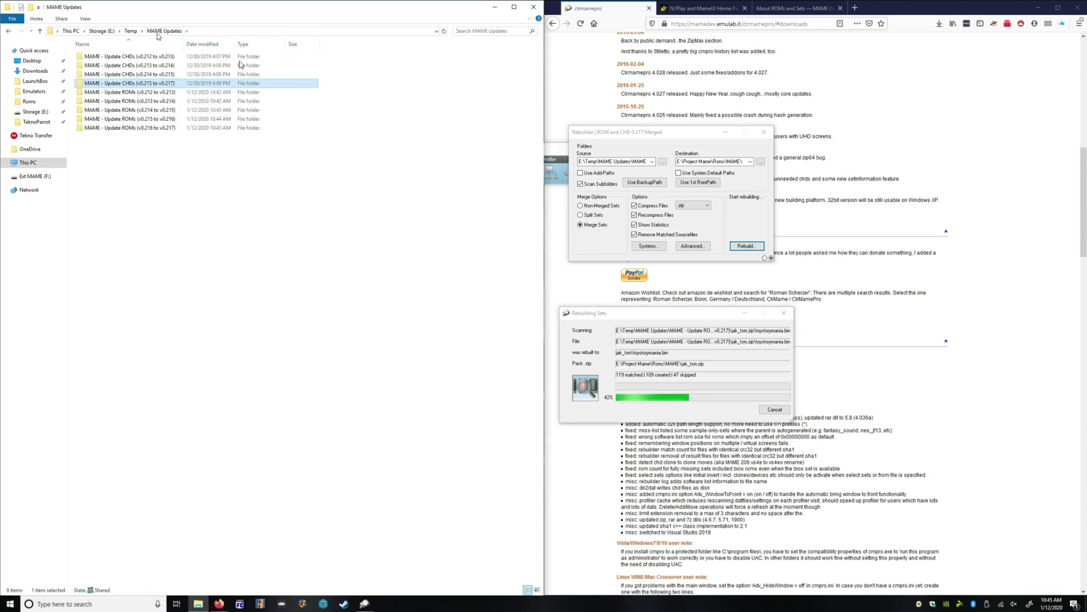
{"action": "left_click", "coordinate": [625, 317]}
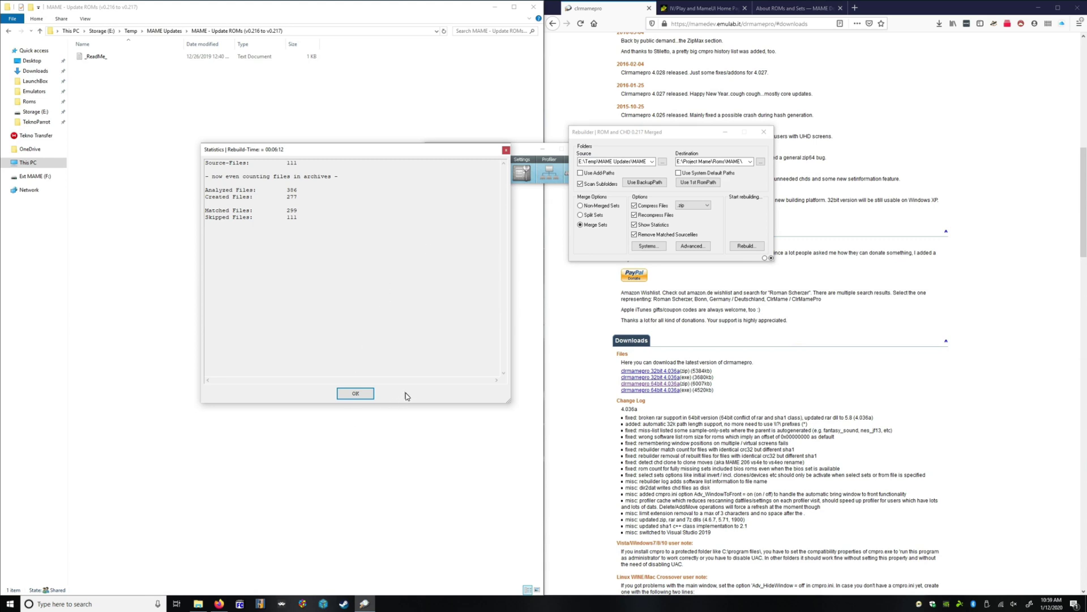
- Dismiss the rebuild statistics and open the Update CHDs (v0.215 to v0.217) folder from MAME Updates
{"action": "left_click", "coordinate": [355, 394]}
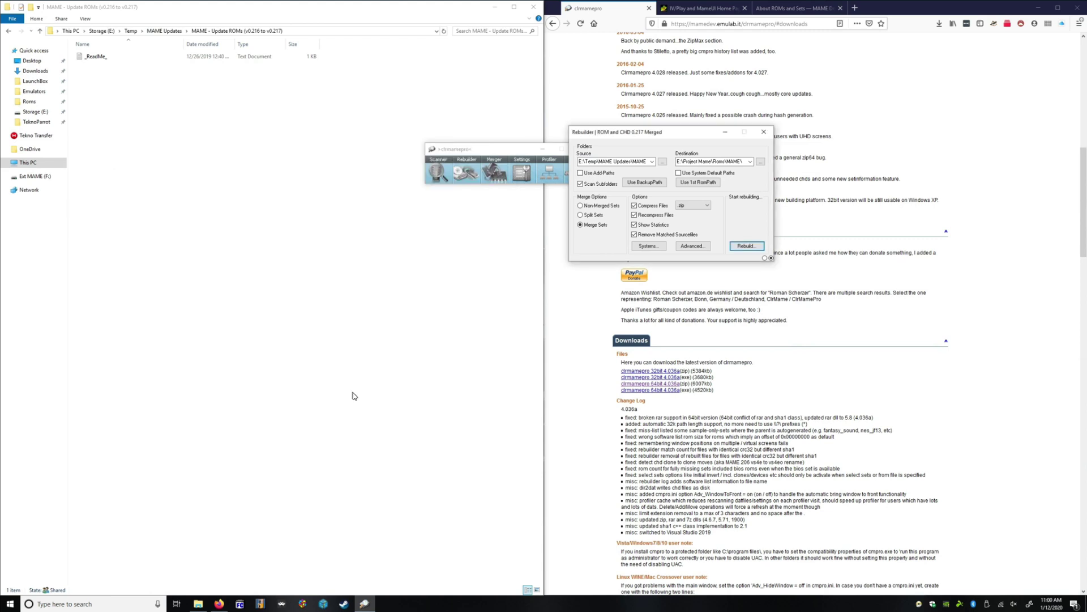
{"action": "left_click", "coordinate": [645, 163]}
{"action": "left_click", "coordinate": [165, 31]}
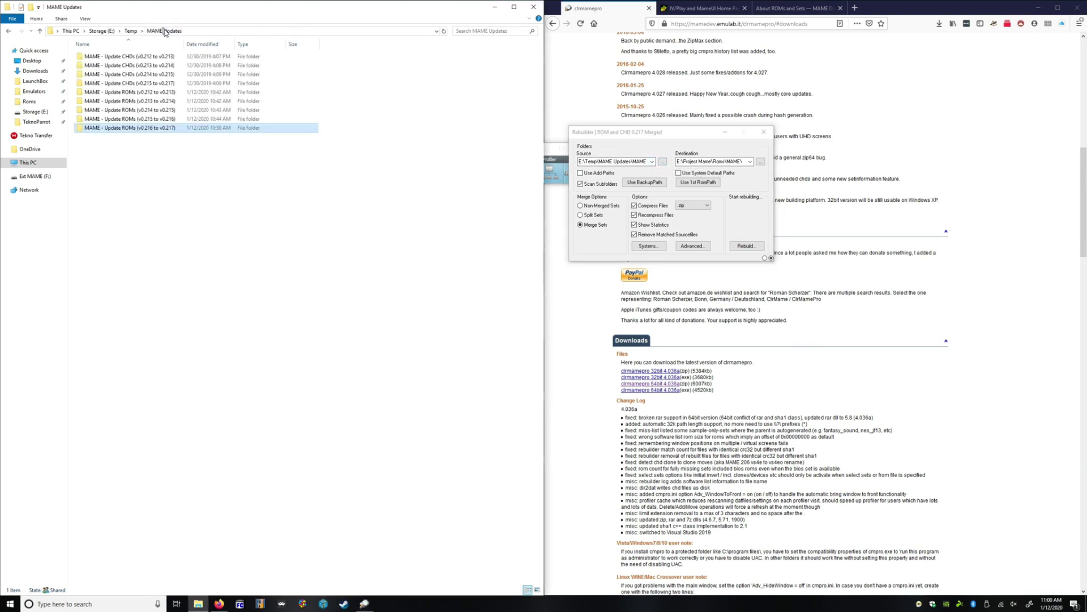
{"action": "double_click", "coordinate": [142, 85]}
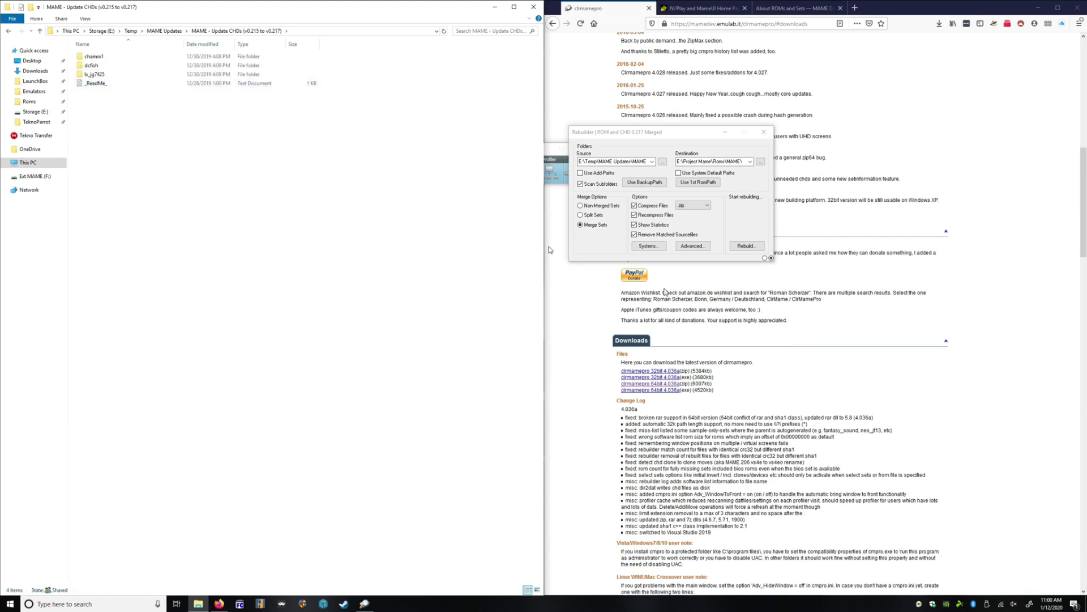
- Set the Rebuilder's source folder to MAME - Update CHDs (v0.215 to v0.217)
{"action": "left_click", "coordinate": [662, 162]}
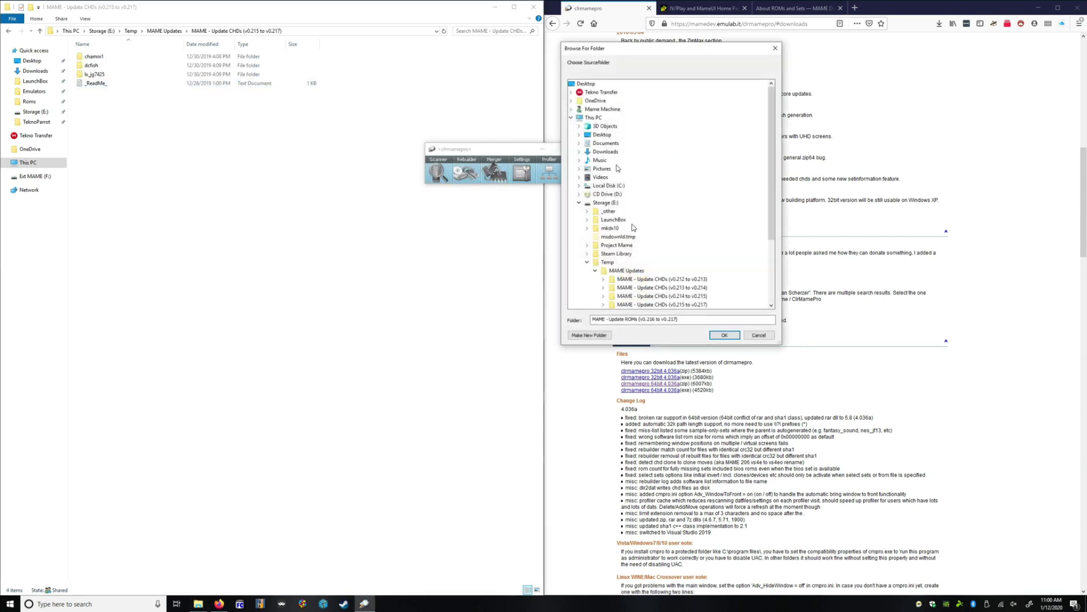
{"action": "left_click", "coordinate": [772, 306]}
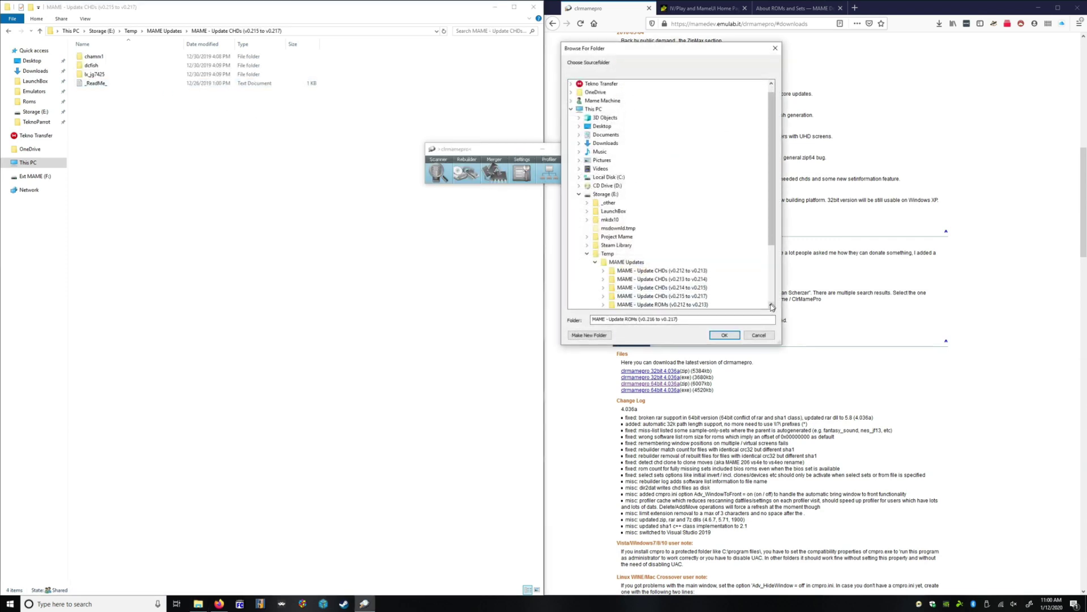
{"action": "left_click", "coordinate": [771, 306]}
{"action": "left_click", "coordinate": [716, 283]}
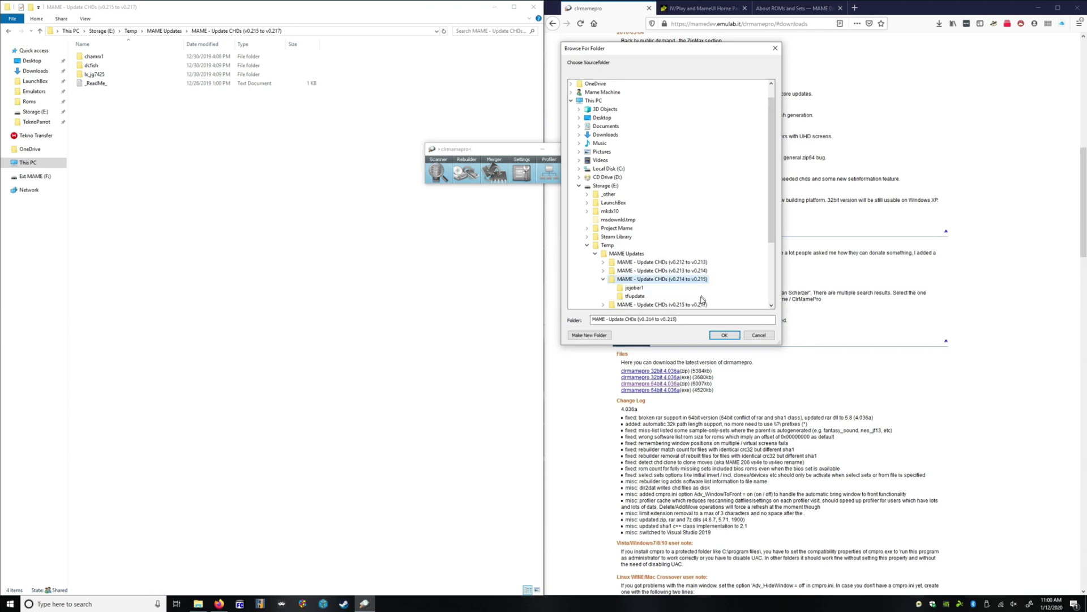
{"action": "left_click", "coordinate": [706, 304]}
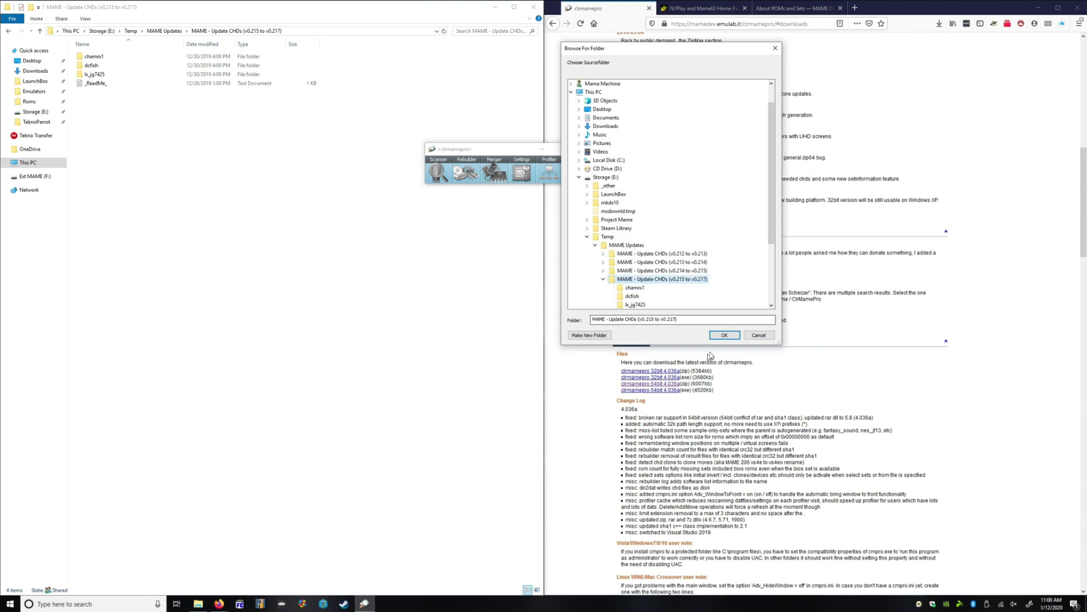
{"action": "left_click", "coordinate": [724, 335]}
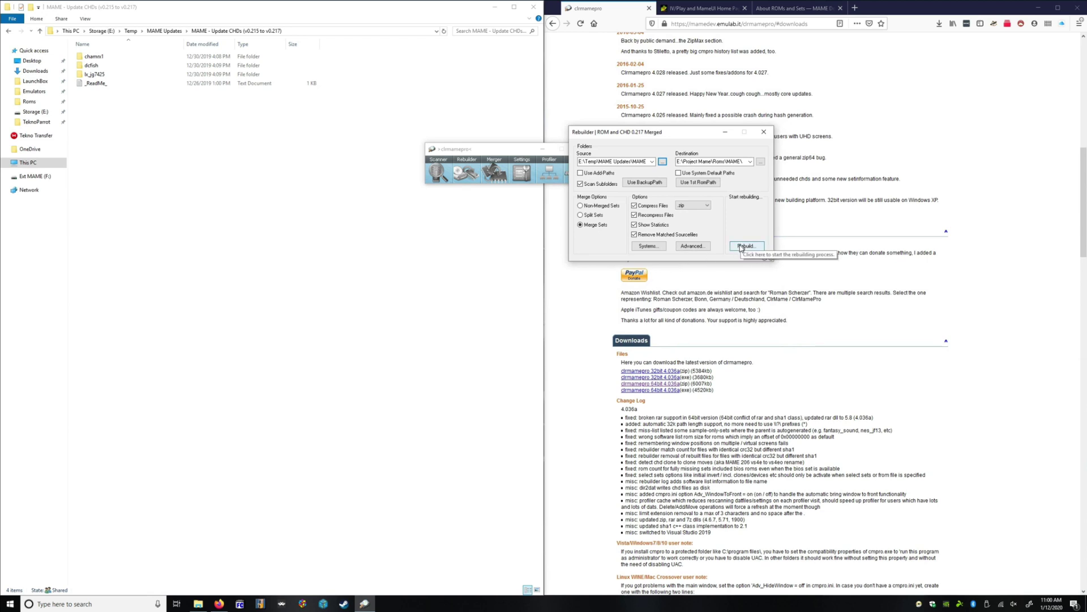
- Try to rebuild the CHD update folder despite differing merge modes, then check the contents of its lx_jg7425 subfolder
{"action": "left_click", "coordinate": [741, 246]}
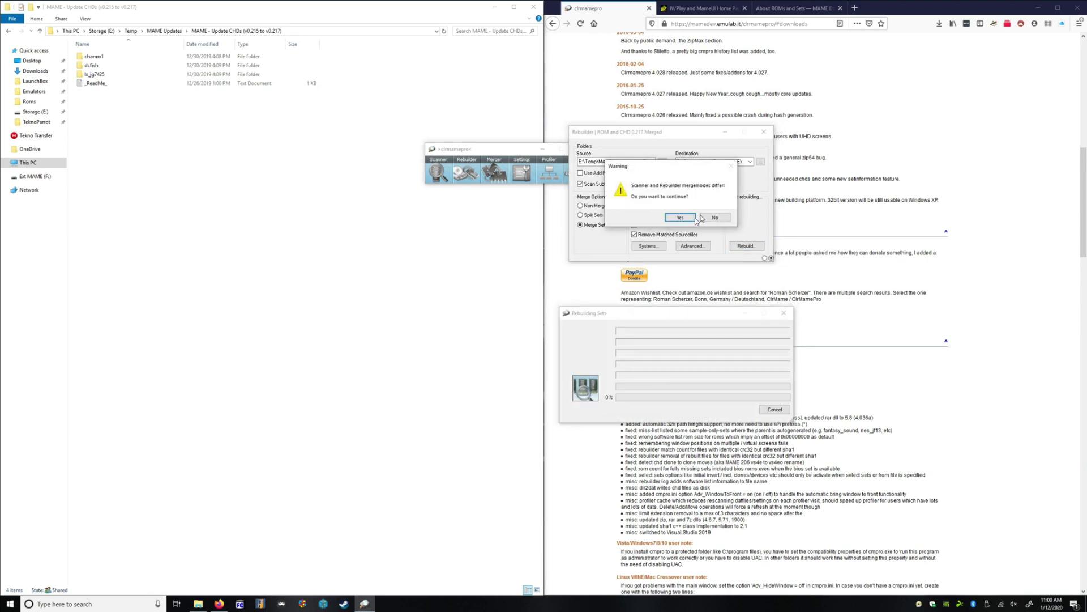
{"action": "left_click", "coordinate": [689, 217]}
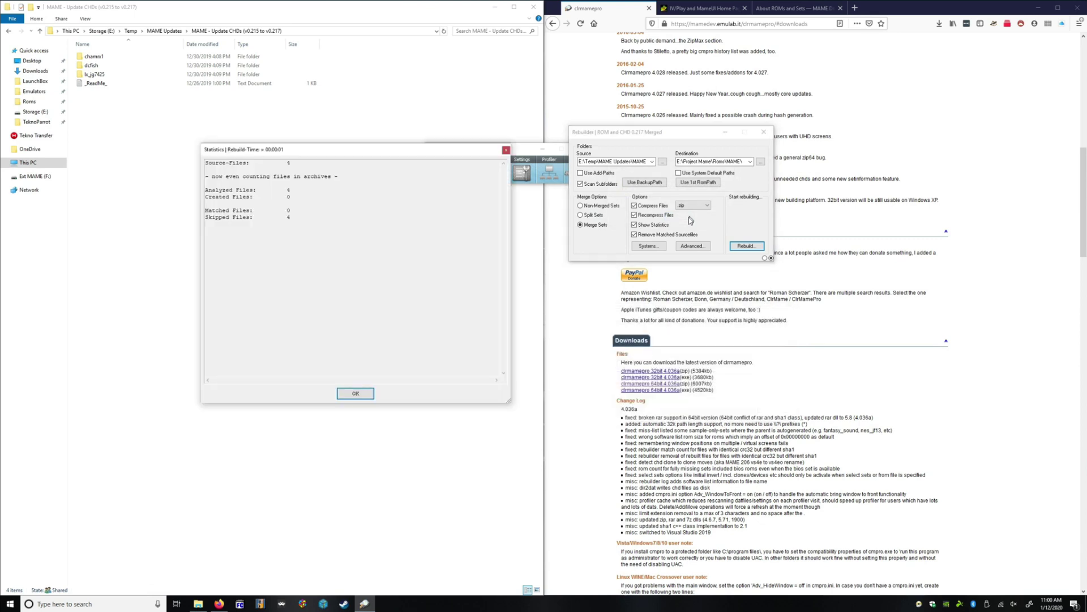
{"action": "left_click", "coordinate": [354, 393]}
{"action": "double_click", "coordinate": [93, 74]}
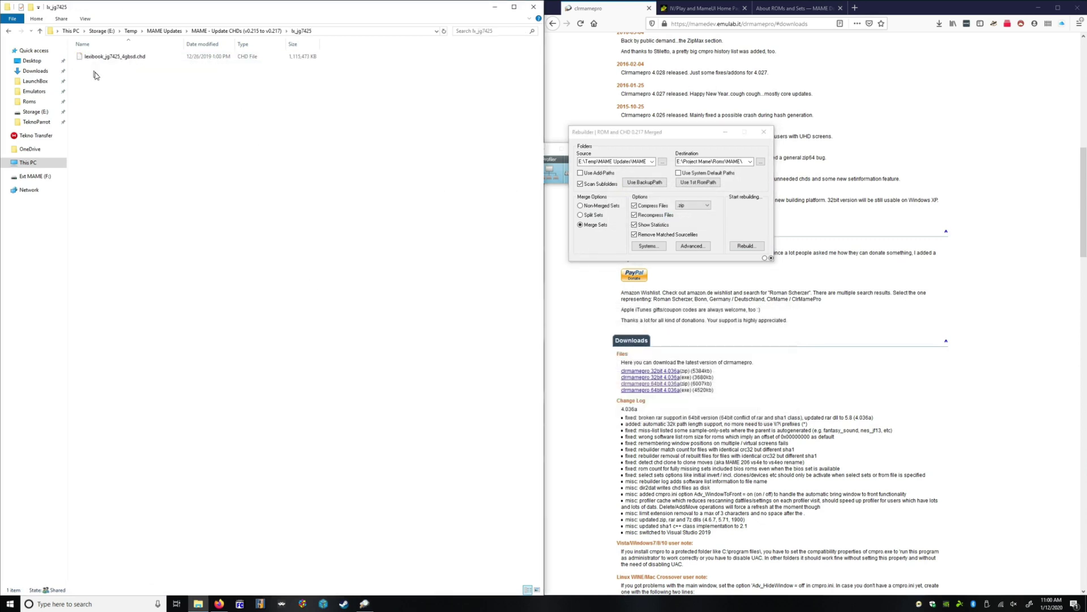
{"action": "left_click", "coordinate": [202, 31]}
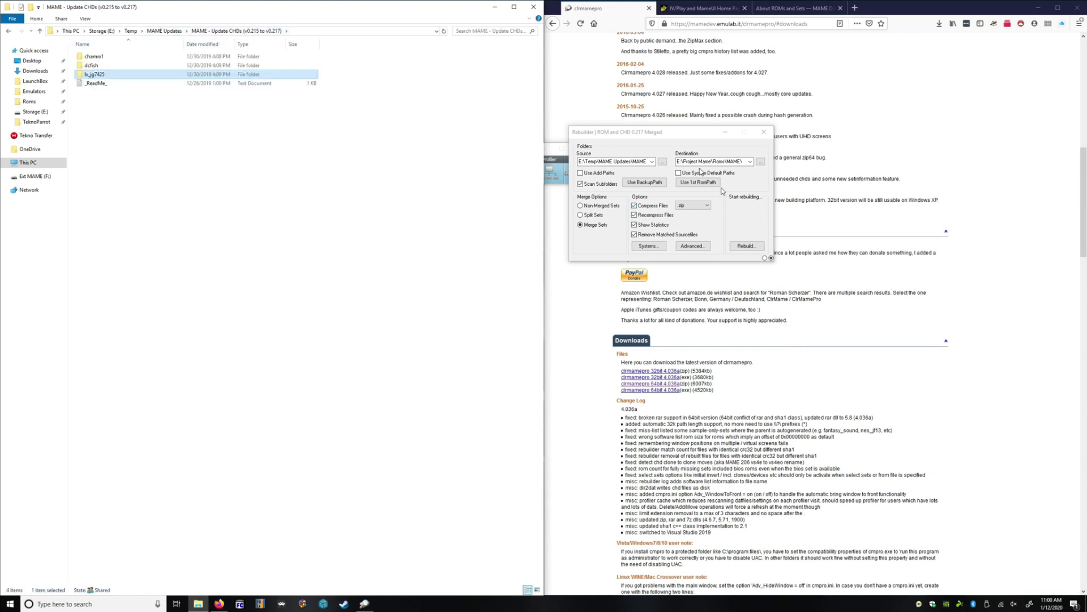
- Rebuild from clrmamepro's backup path despite differing merge modes, then close the Rebuilder and minimise clrmamepro
{"action": "left_click", "coordinate": [641, 184]}
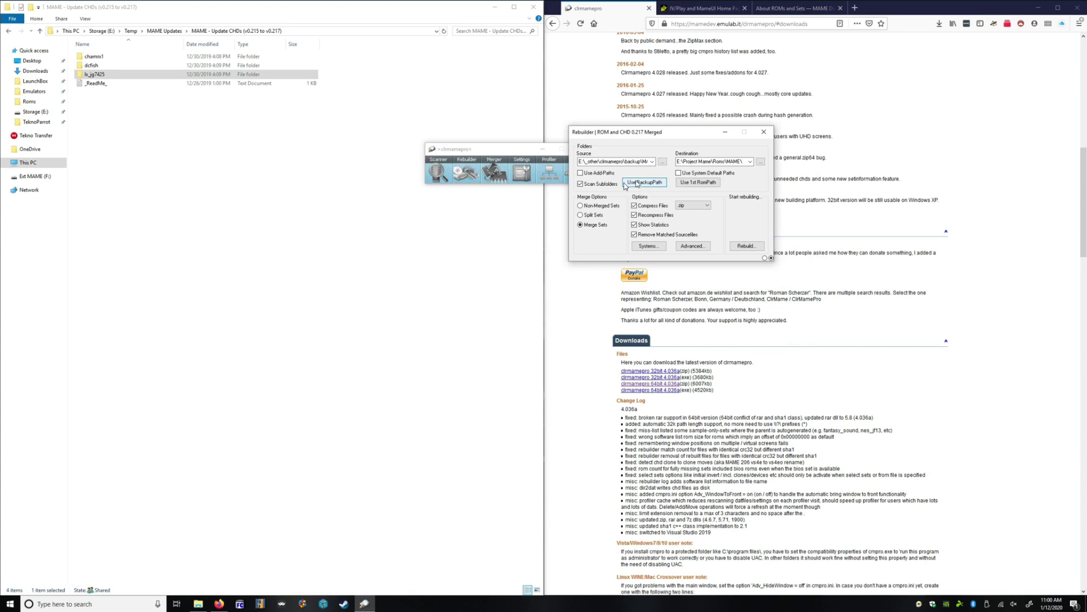
{"action": "left_click", "coordinate": [746, 246]}
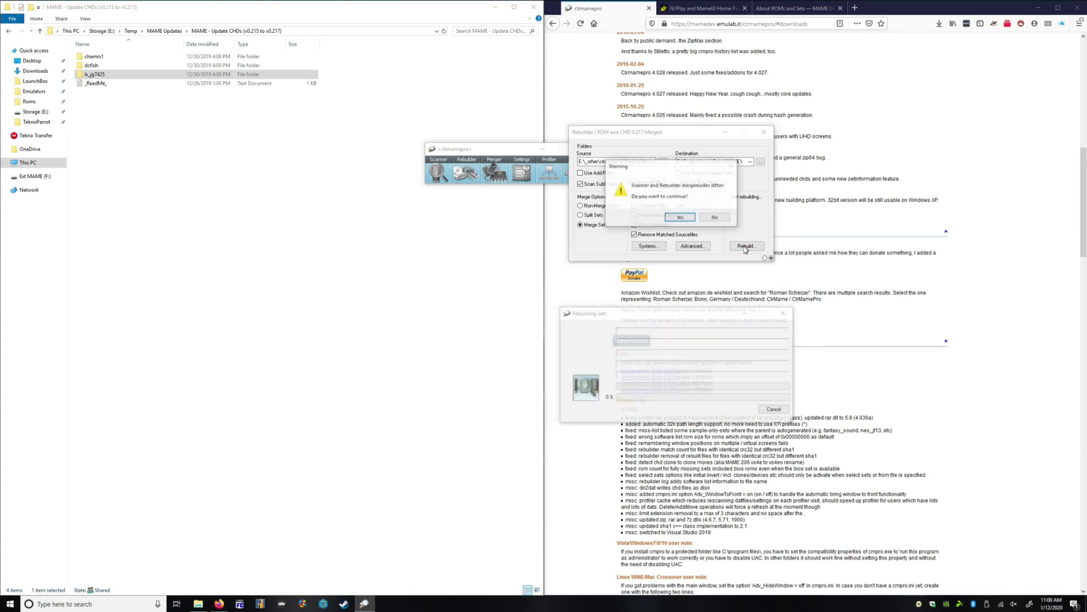
{"action": "left_click", "coordinate": [679, 219]}
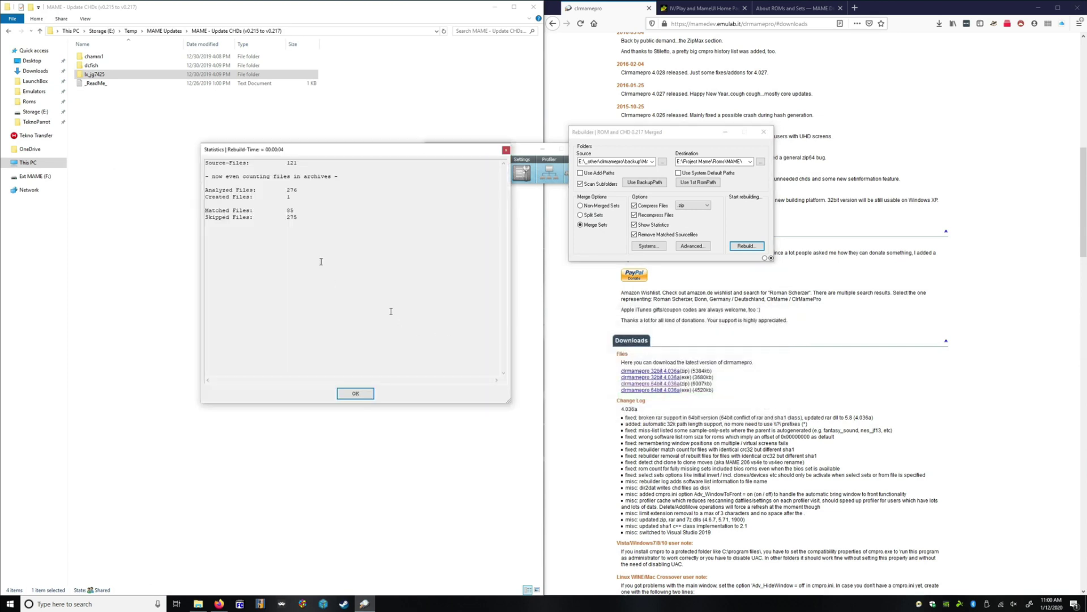
{"action": "left_click", "coordinate": [351, 393]}
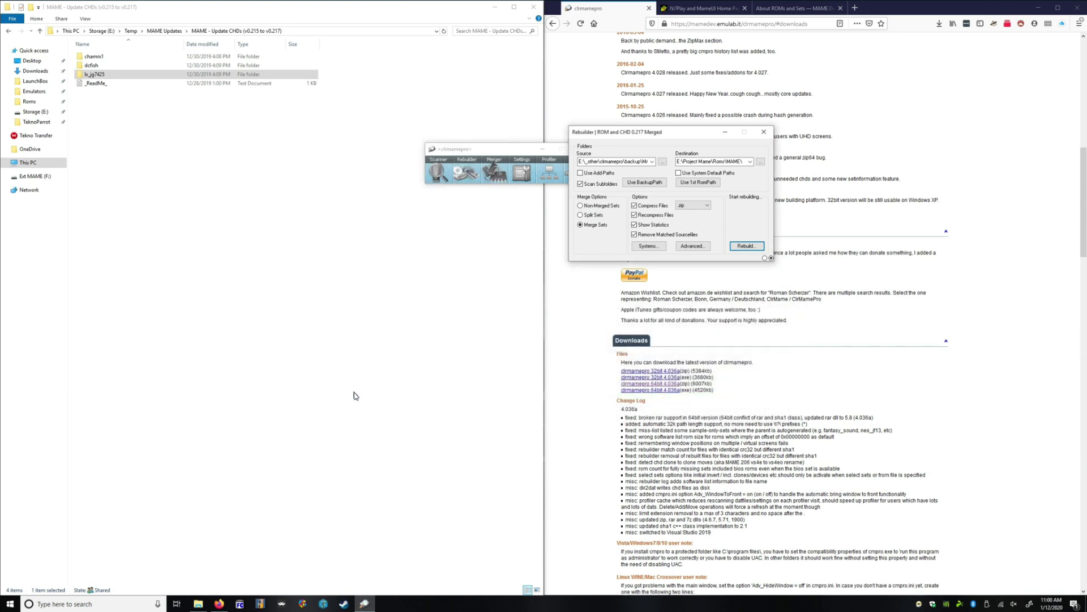
{"action": "left_click", "coordinate": [764, 132]}
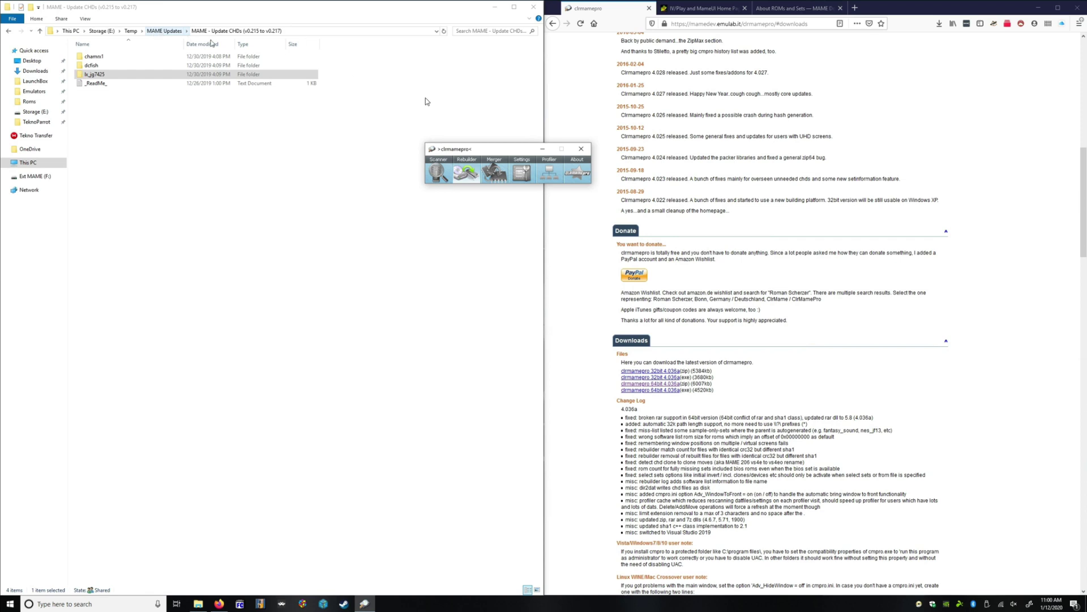
{"action": "left_click", "coordinate": [542, 149]}
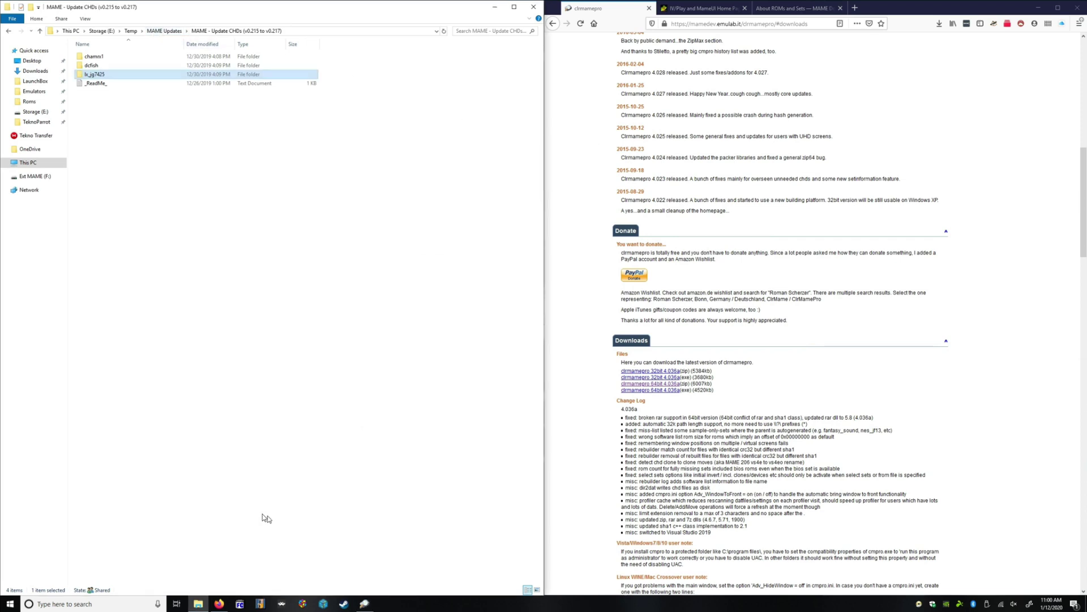
- Open a second File Explorer window beside the first and browse it to the Roms folder in Project Mame on Storage (E:)
{"action": "left_click", "coordinate": [358, 324]}
{"action": "key", "text": "ctrl+n"}
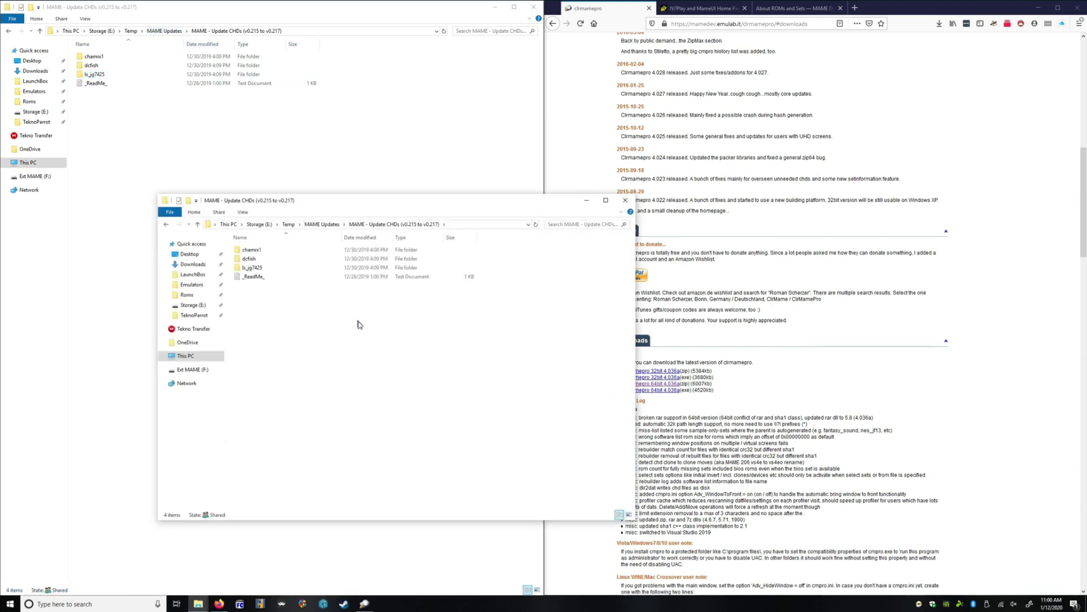
{"action": "key", "text": "super+Right"}
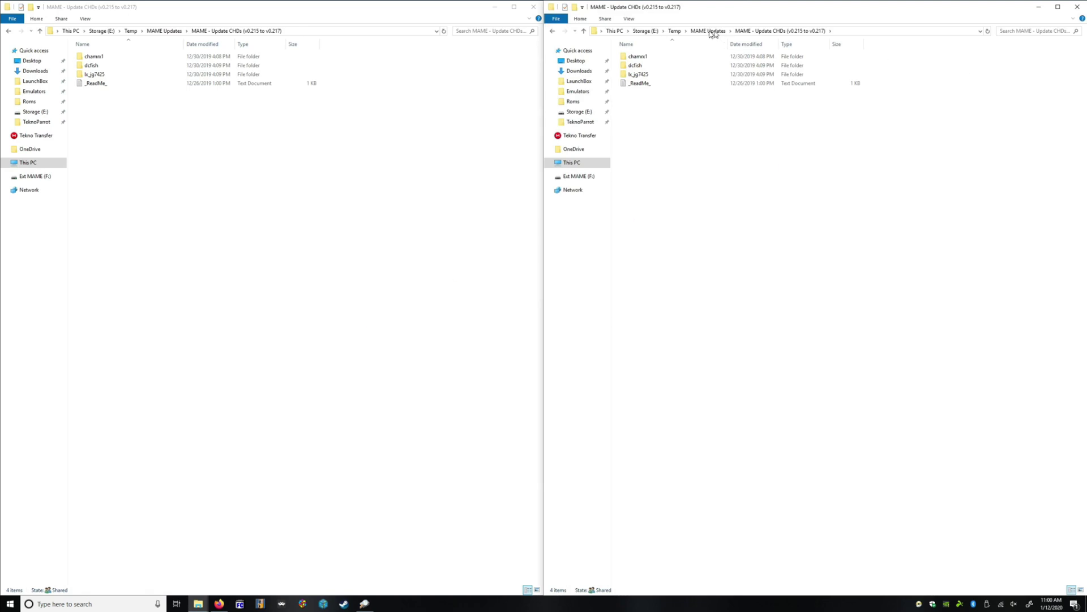
{"action": "left_click", "coordinate": [674, 32]}
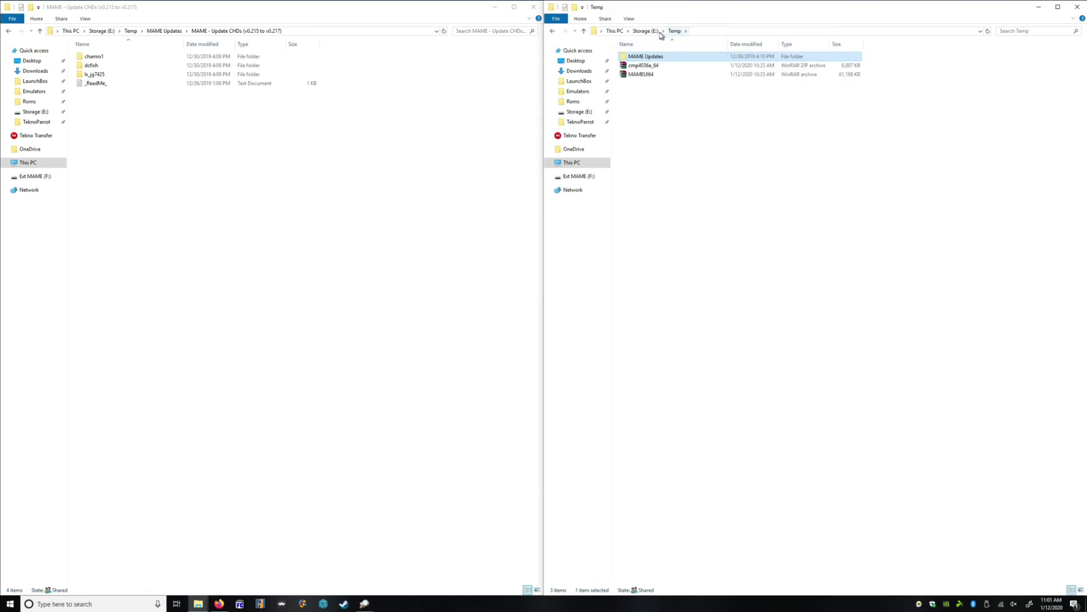
{"action": "left_click", "coordinate": [651, 31]}
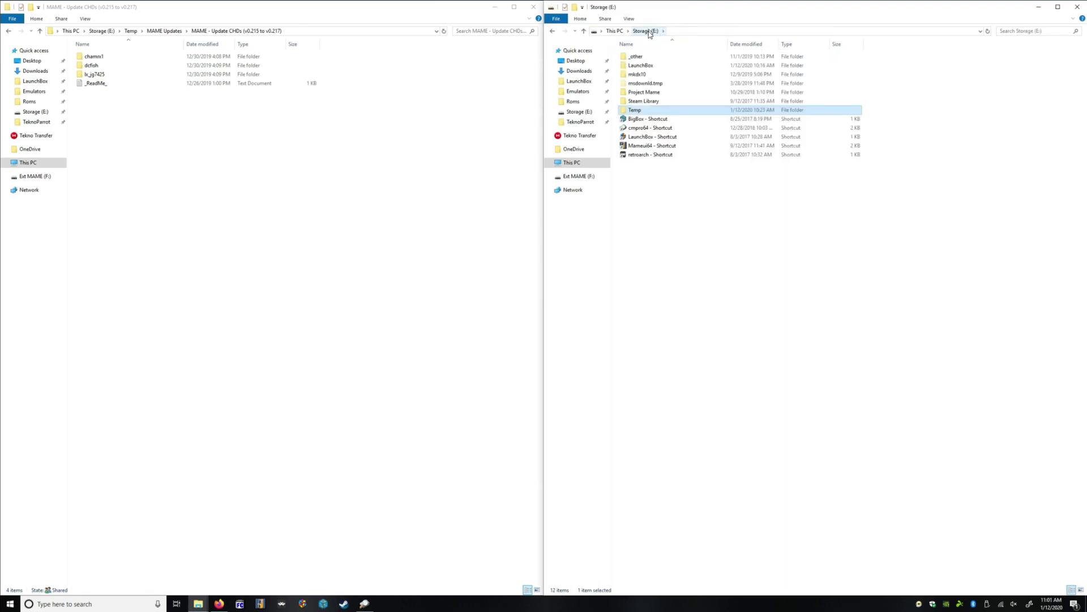
{"action": "double_click", "coordinate": [650, 93]}
{"action": "double_click", "coordinate": [644, 78]}
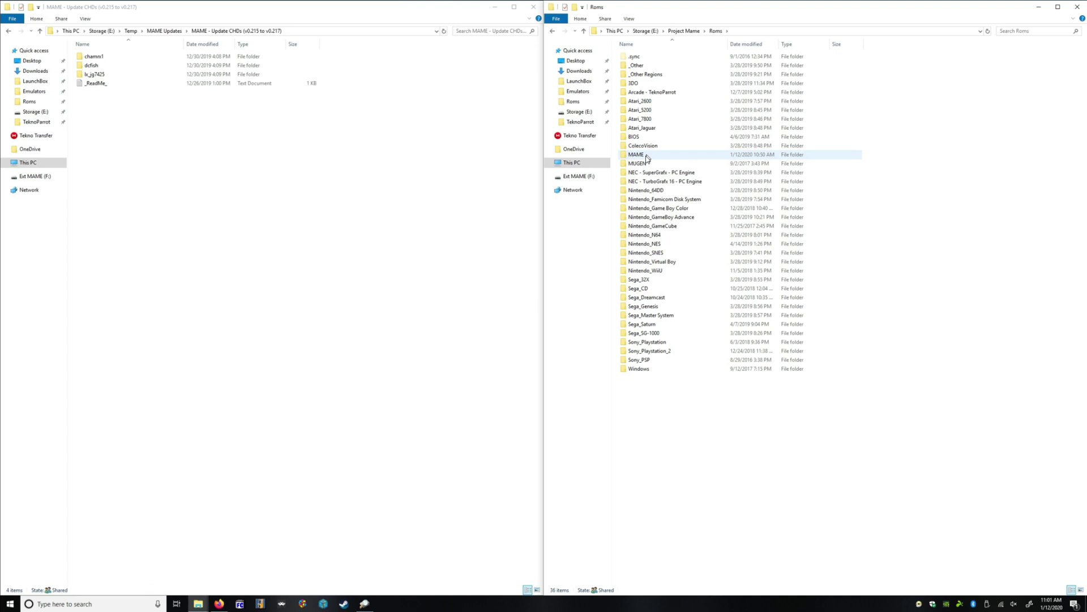
- Move lexibook_jg7425_4gbsd.chd from the lx_jg7425 folder up into the Update CHDs (v0.215 to v0.217) folder
{"action": "double_click", "coordinate": [90, 75]}
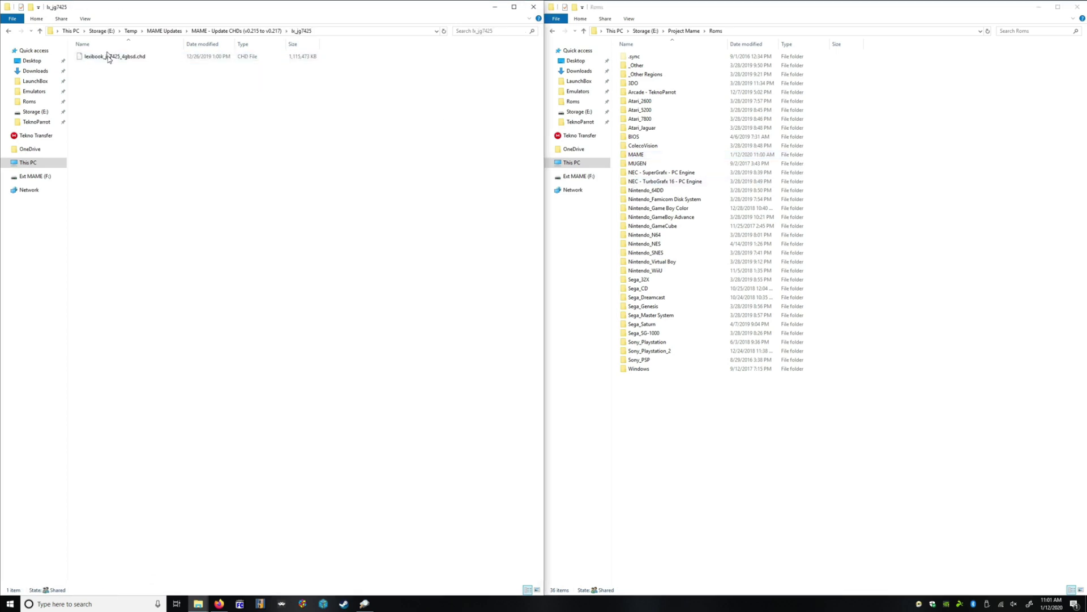
{"action": "left_click", "coordinate": [107, 59]}
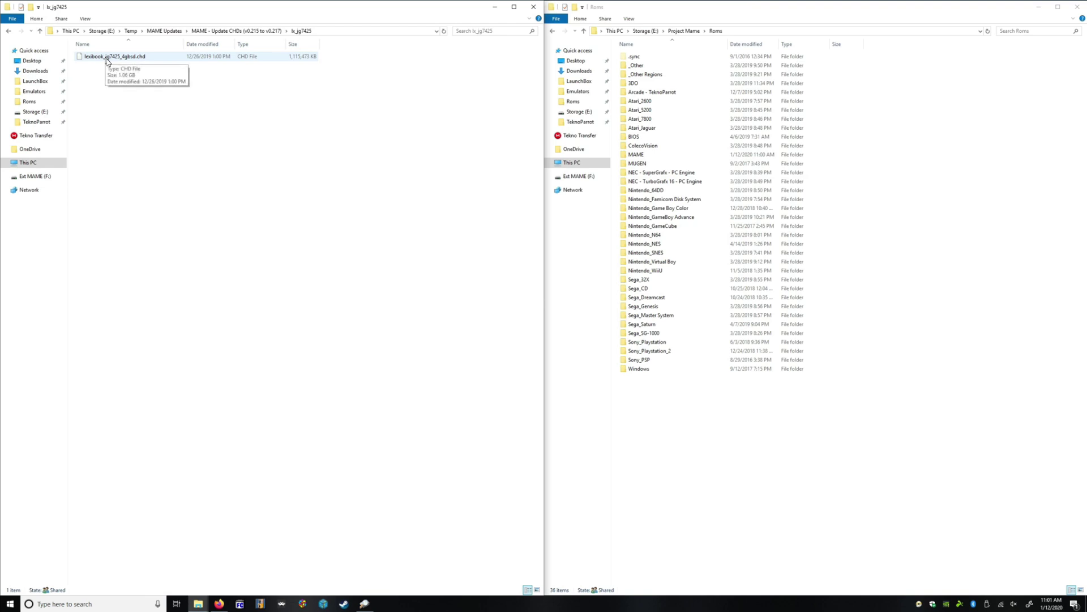
{"action": "left_click", "coordinate": [107, 58]}
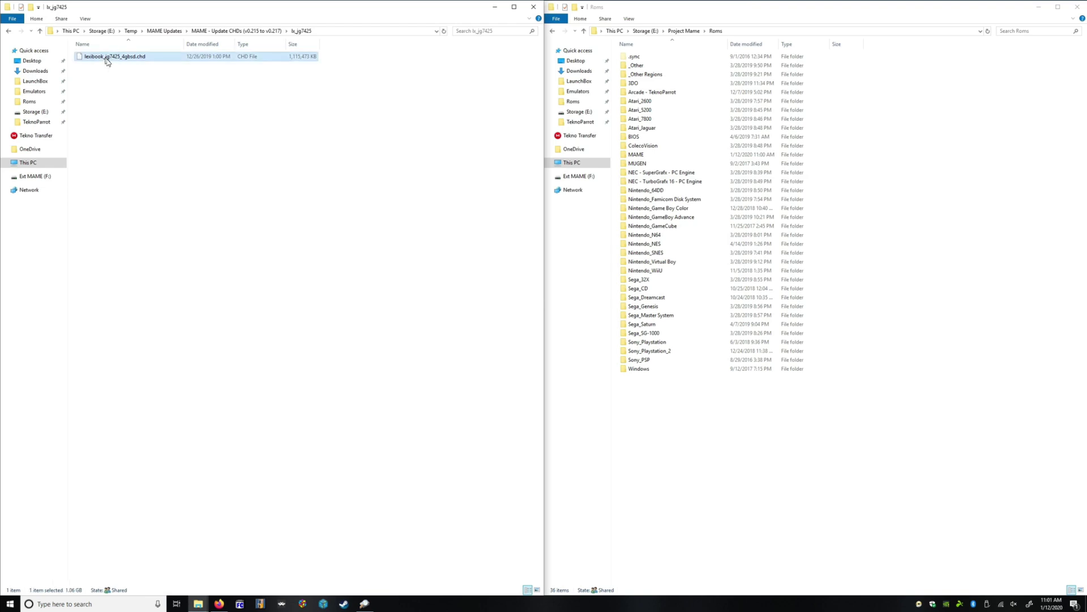
{"action": "left_click", "coordinate": [263, 31]}
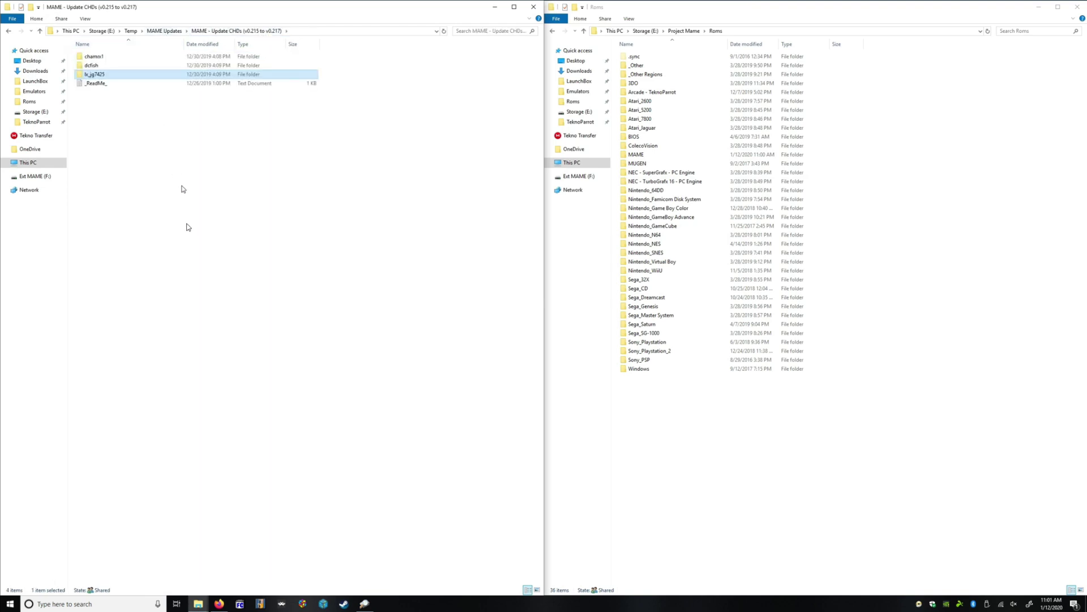
{"action": "key", "text": "ctrl+v"}
- Move fish_life_amazon.chd from dcfish and chamrx1.chd from the chamrx1 folder up into the Update CHDs (v0.215 to v0.217) folder
{"action": "double_click", "coordinate": [103, 66]}
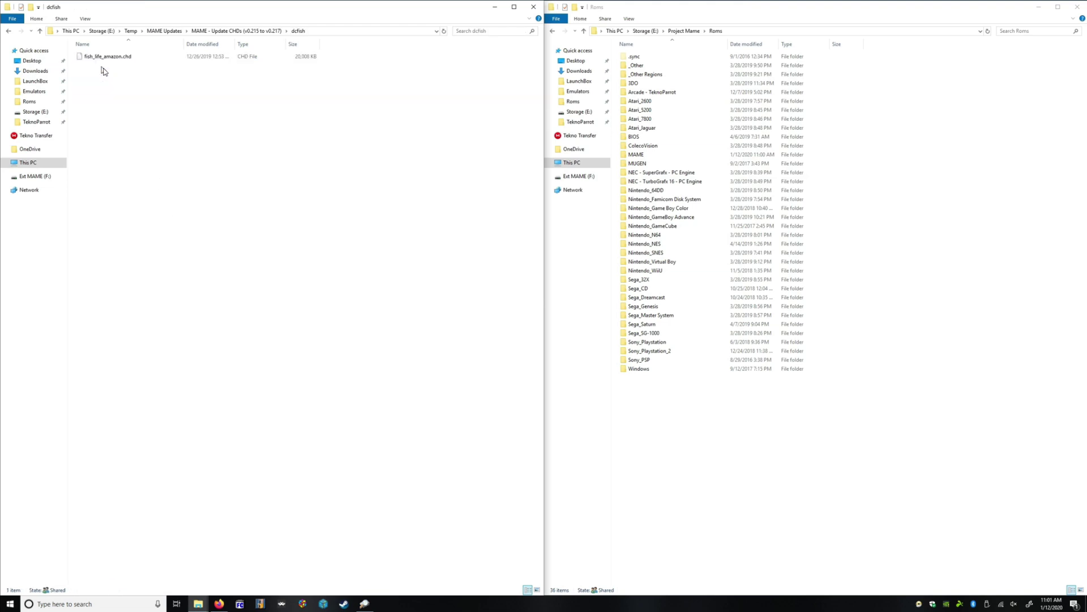
{"action": "left_click", "coordinate": [111, 63]}
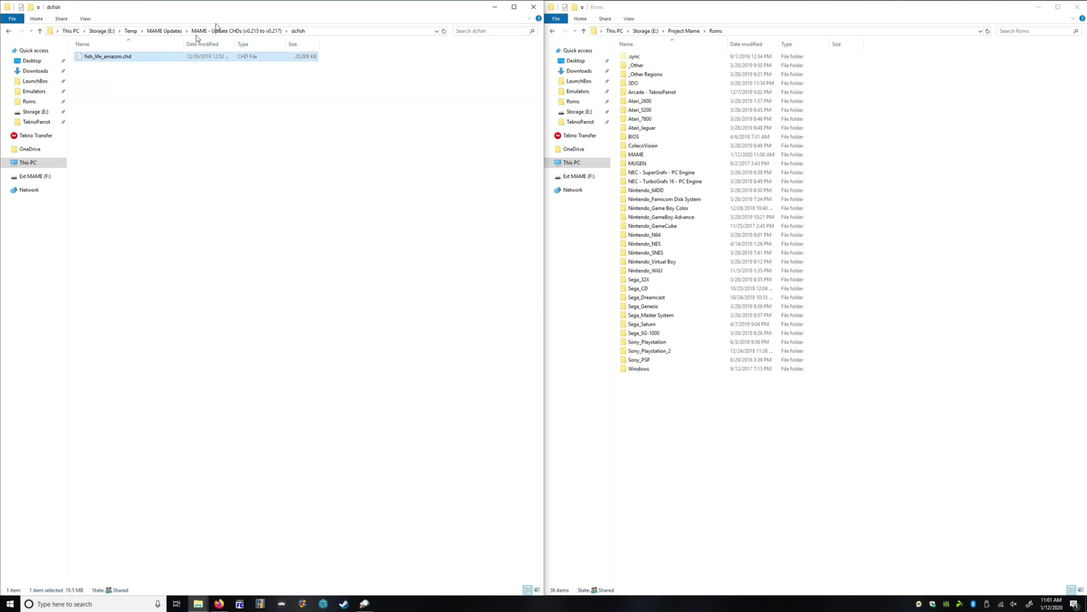
{"action": "left_click", "coordinate": [230, 31]}
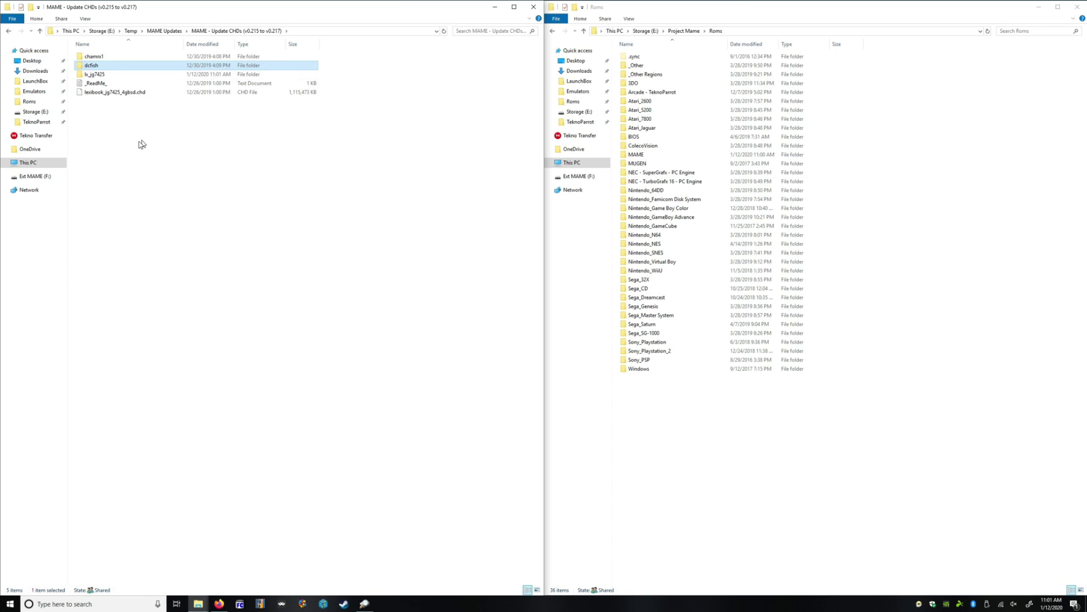
{"action": "double_click", "coordinate": [107, 57]}
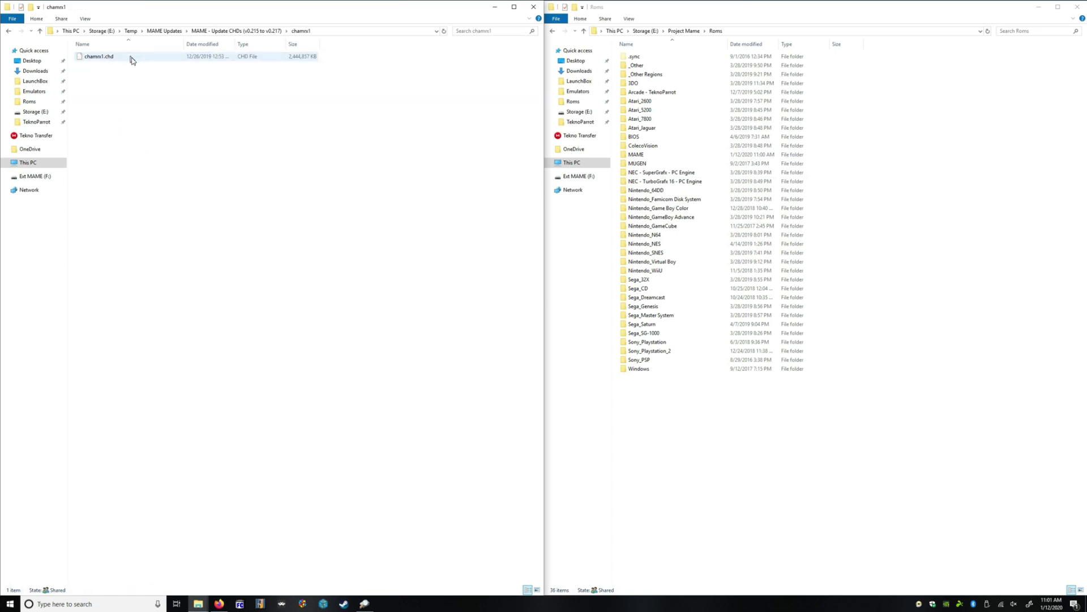
{"action": "left_click", "coordinate": [132, 60]}
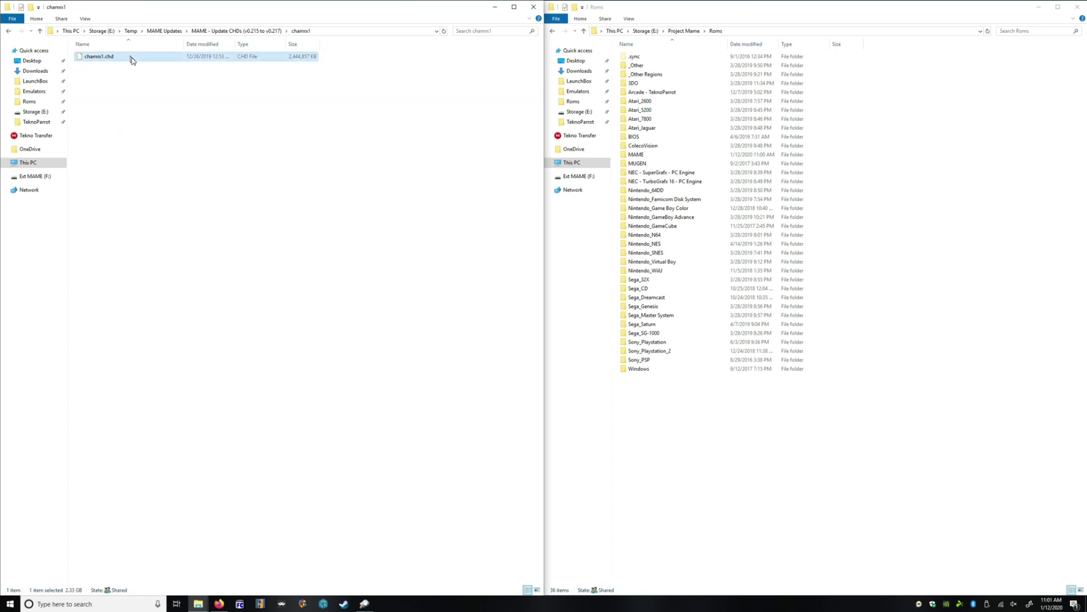
{"action": "left_click", "coordinate": [226, 32]}
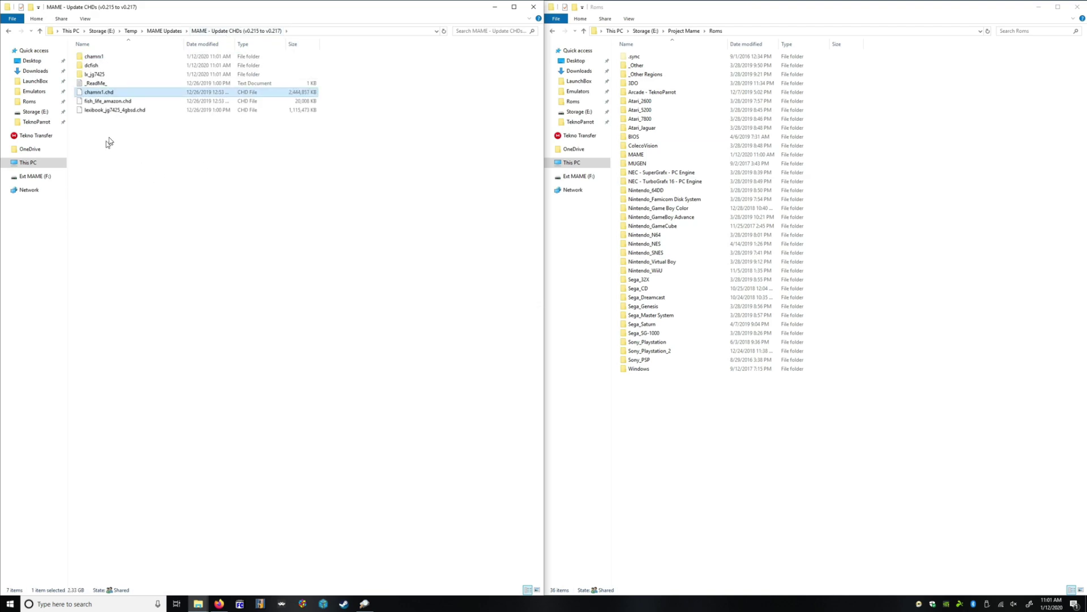
- Move the three loose CHD files from the Update CHDs (v0.215 to v0.217) folder into the MAME folder inside Roms
{"action": "left_click_drag", "start_coordinate": [106, 141], "coordinate": [99, 92]}
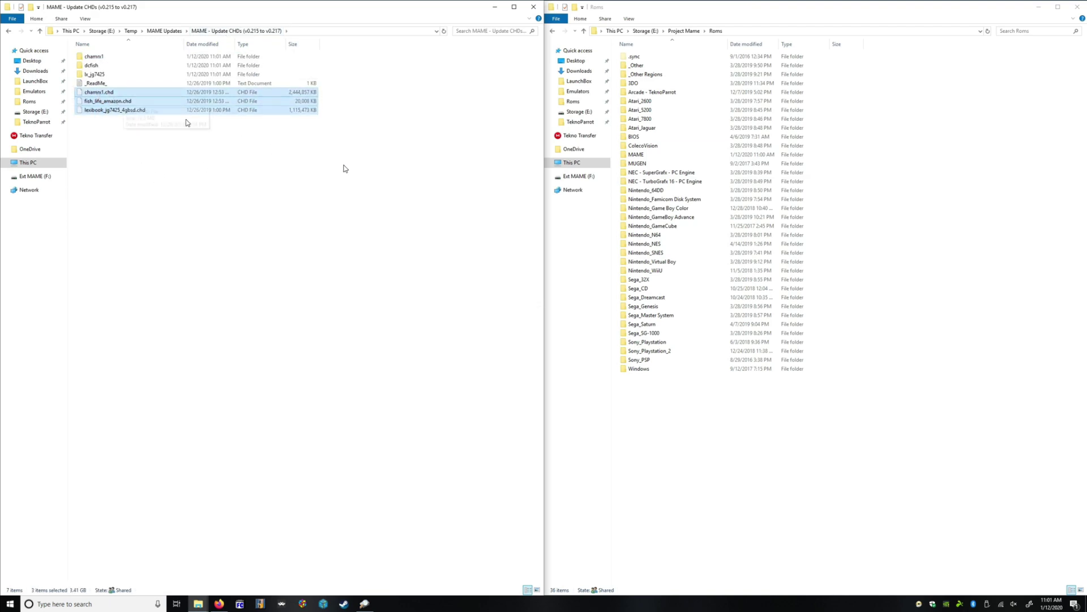
{"action": "double_click", "coordinate": [636, 154]}
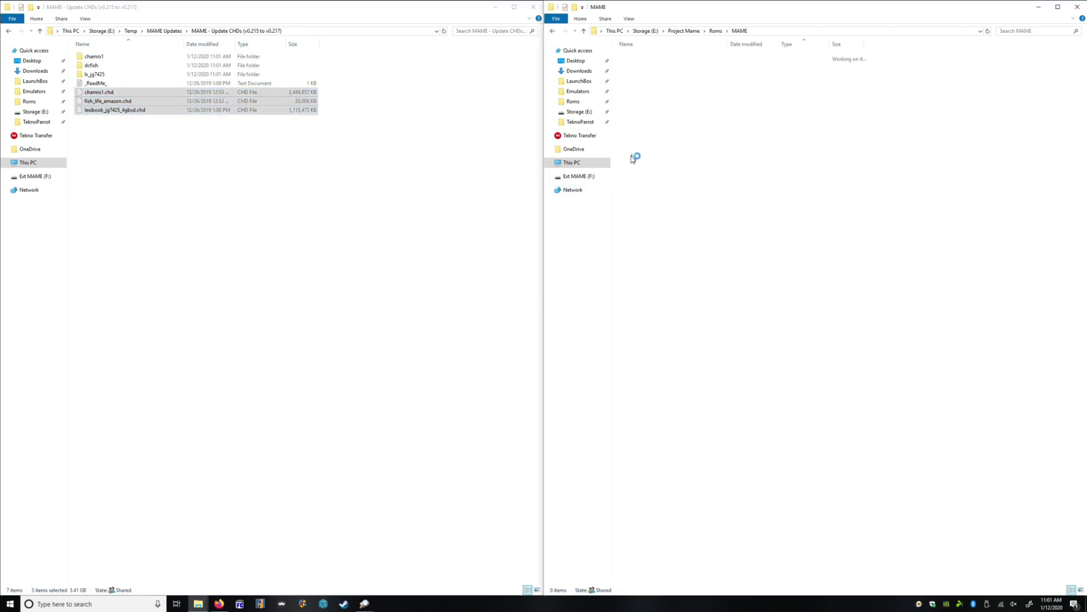
{"action": "key", "text": "ctrl+v"}
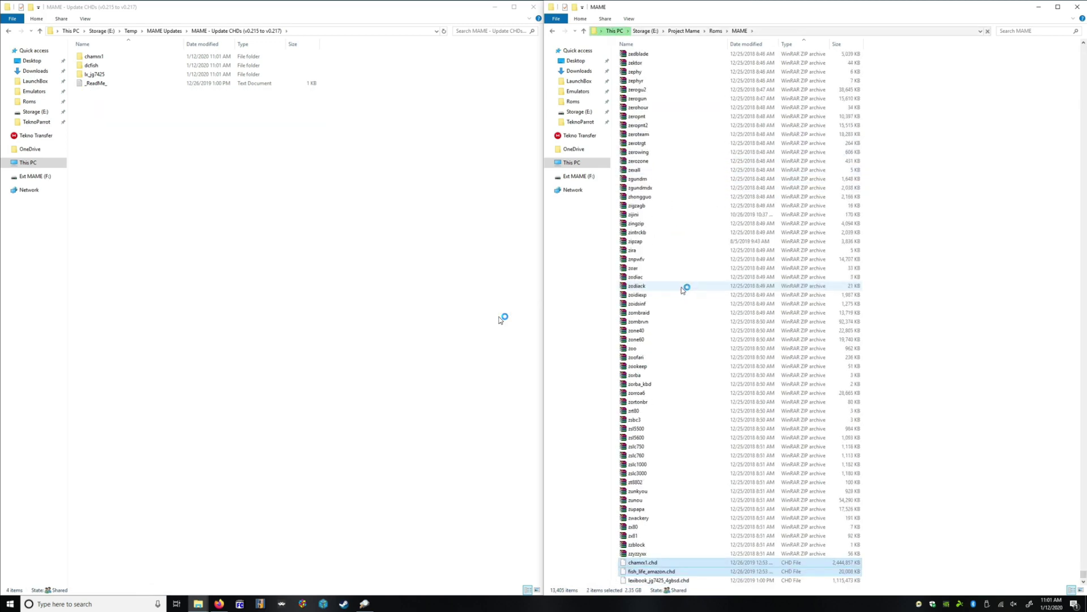
- Move gdt-0011.chd from the tfupdate folder of Update CHDs (v0.214 to v0.215) into the MAME ROMs folder
{"action": "left_click", "coordinate": [155, 32]}
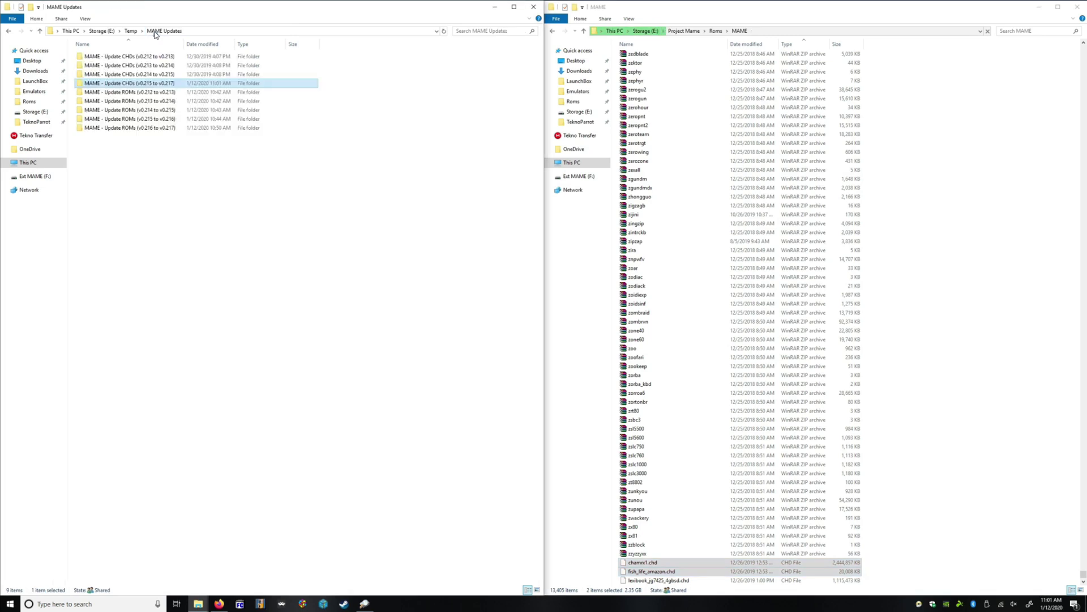
{"action": "double_click", "coordinate": [158, 76]}
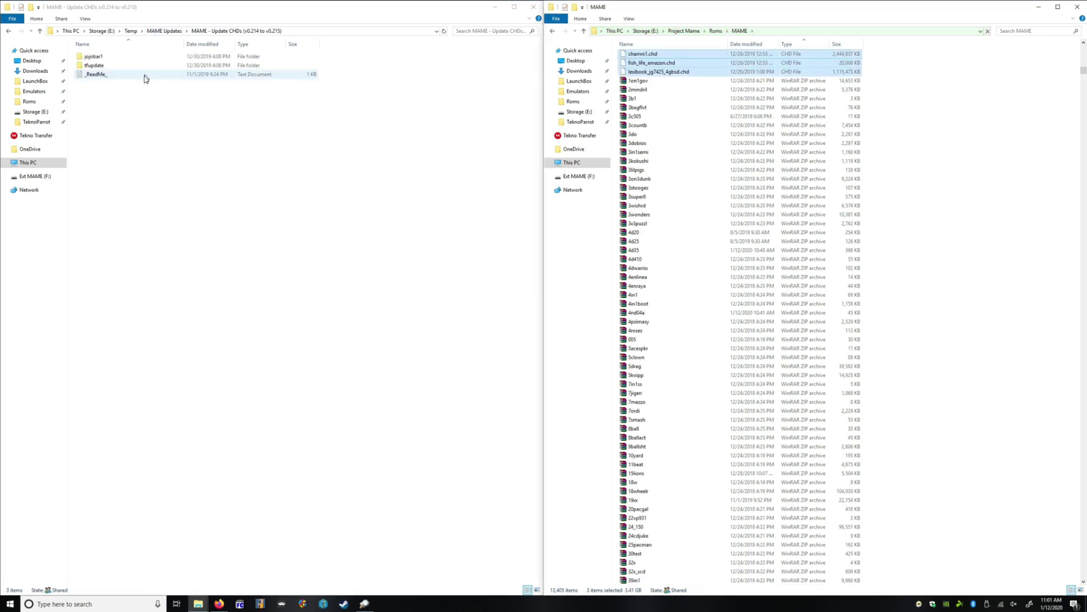
{"action": "double_click", "coordinate": [138, 69]}
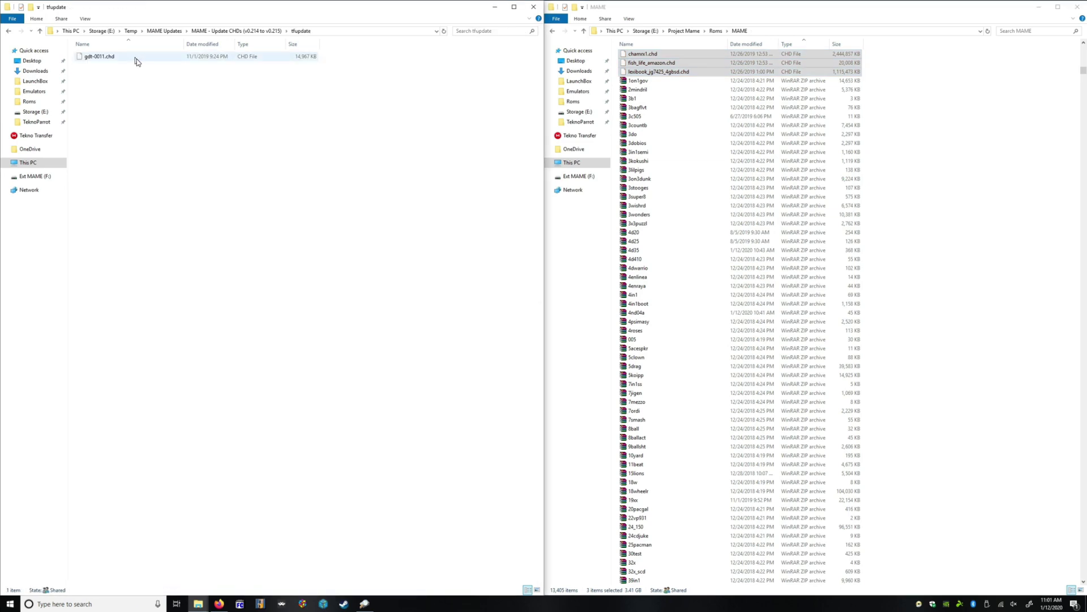
{"action": "left_click", "coordinate": [137, 59]}
{"action": "left_click", "coordinate": [971, 371]}
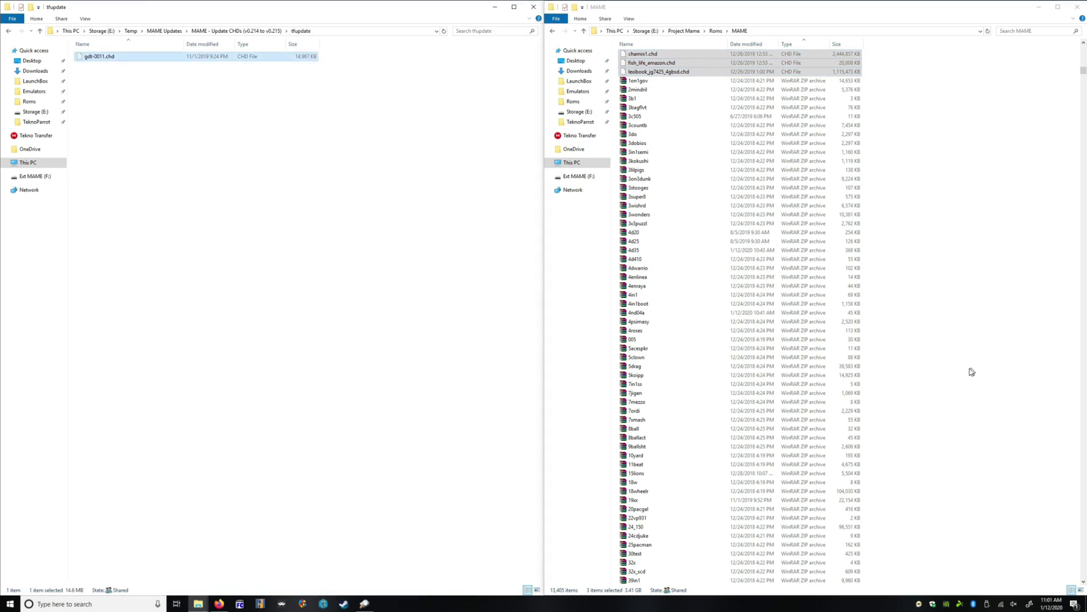
{"action": "key", "text": "ctrl+v"}
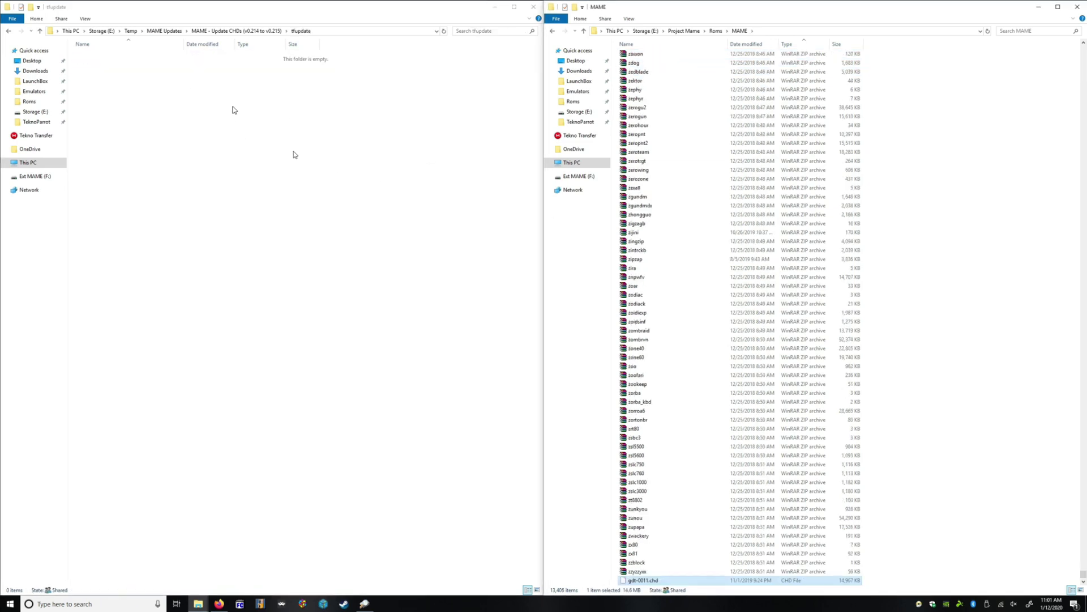
- Move cap-jjm-0.chd from the jojobar1 folder of the same update into the MAME ROMs folder, and return to the Roms folder
{"action": "left_click", "coordinate": [256, 31]}
{"action": "double_click", "coordinate": [122, 63]}
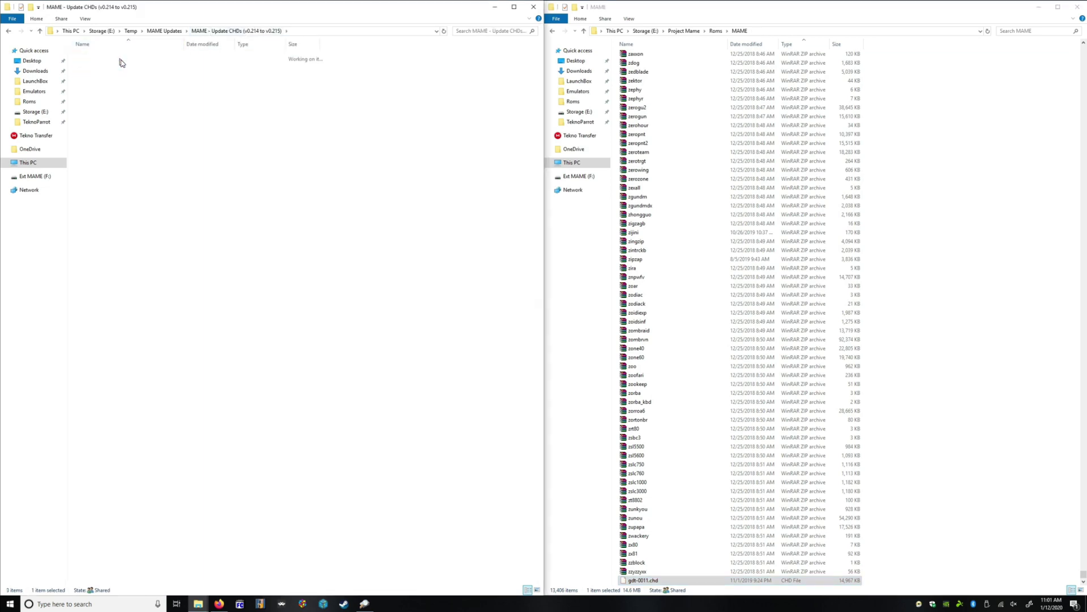
{"action": "left_click", "coordinate": [120, 59]}
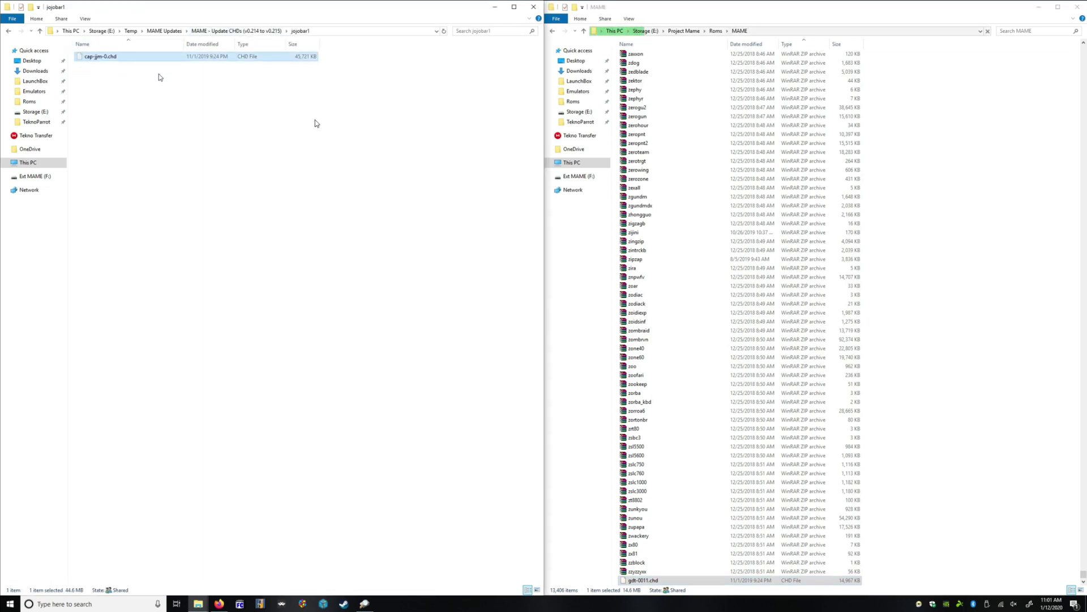
{"action": "left_click", "coordinate": [979, 296]}
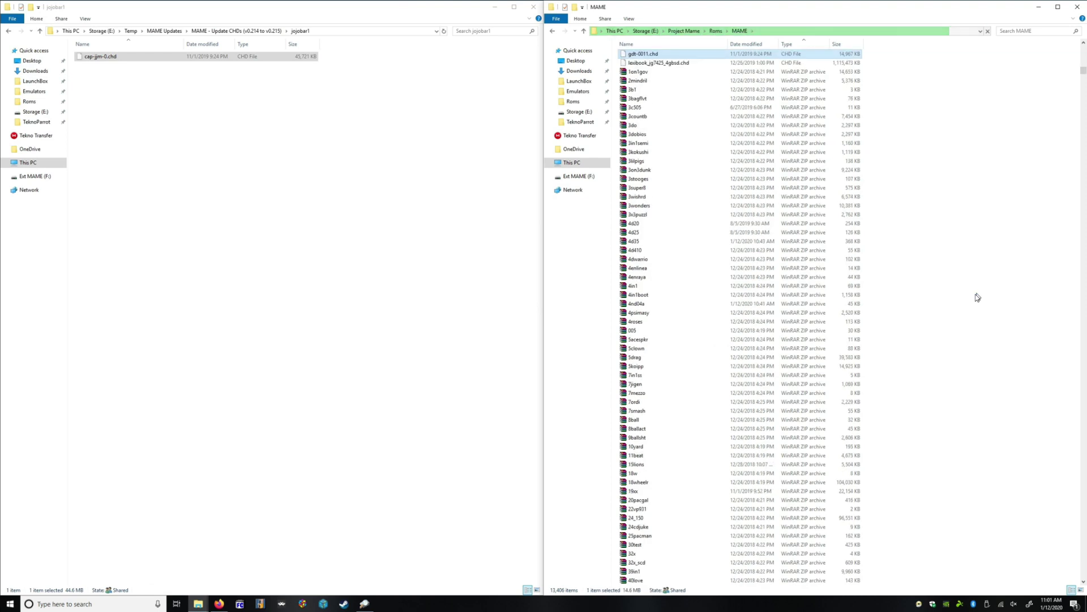
{"action": "key", "text": "ctrl+v"}
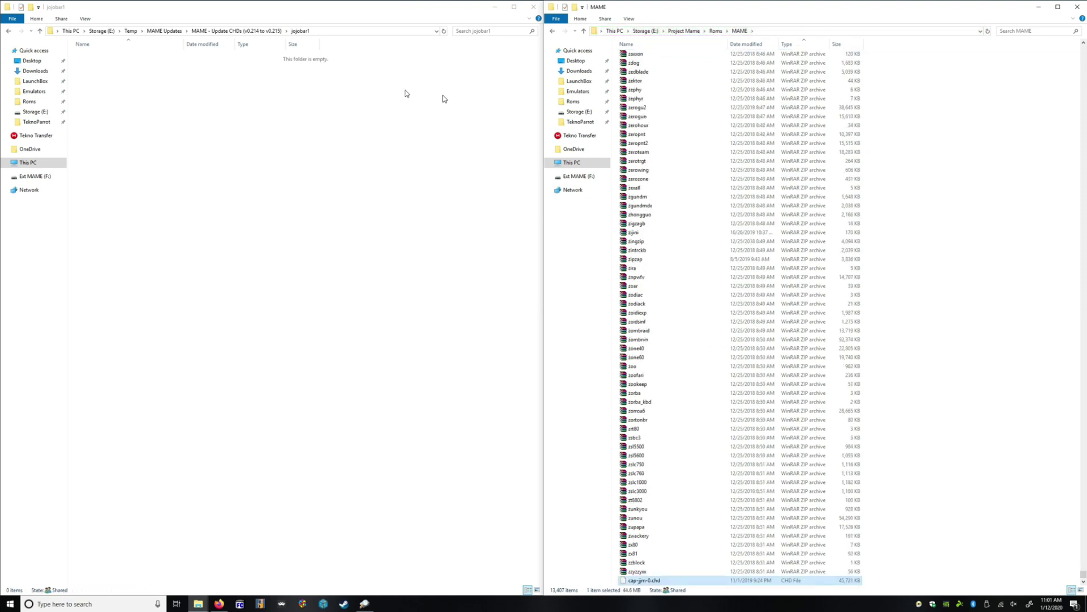
{"action": "left_click", "coordinate": [716, 30]}
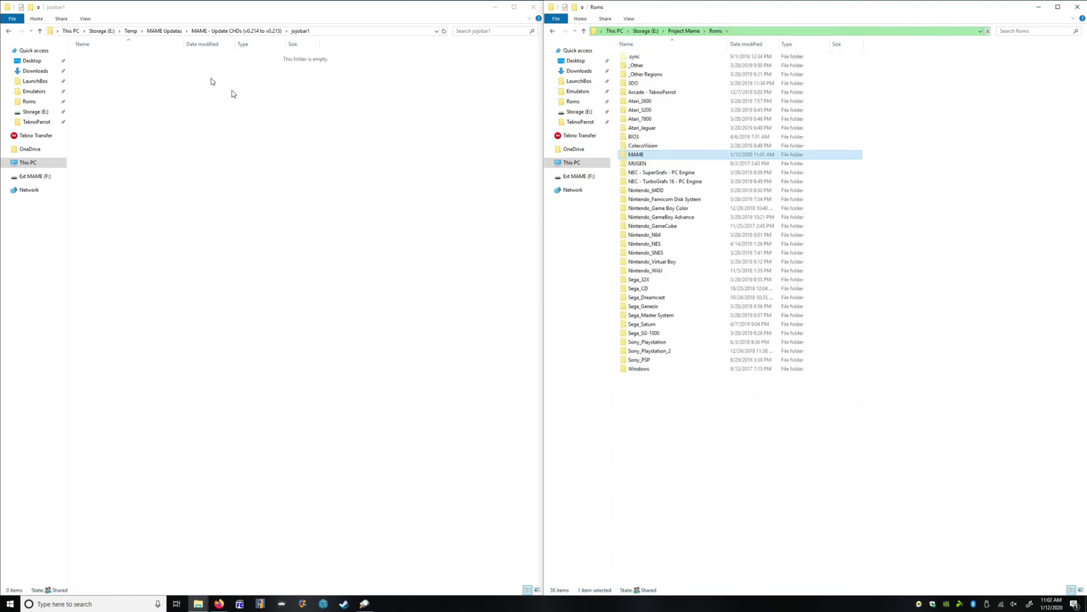
- Switch to clrmamepro and open its Scanner, returning the update files' Explorer window to the MAME Updates folder
{"action": "left_click", "coordinate": [364, 603]}
{"action": "left_click", "coordinate": [438, 171]}
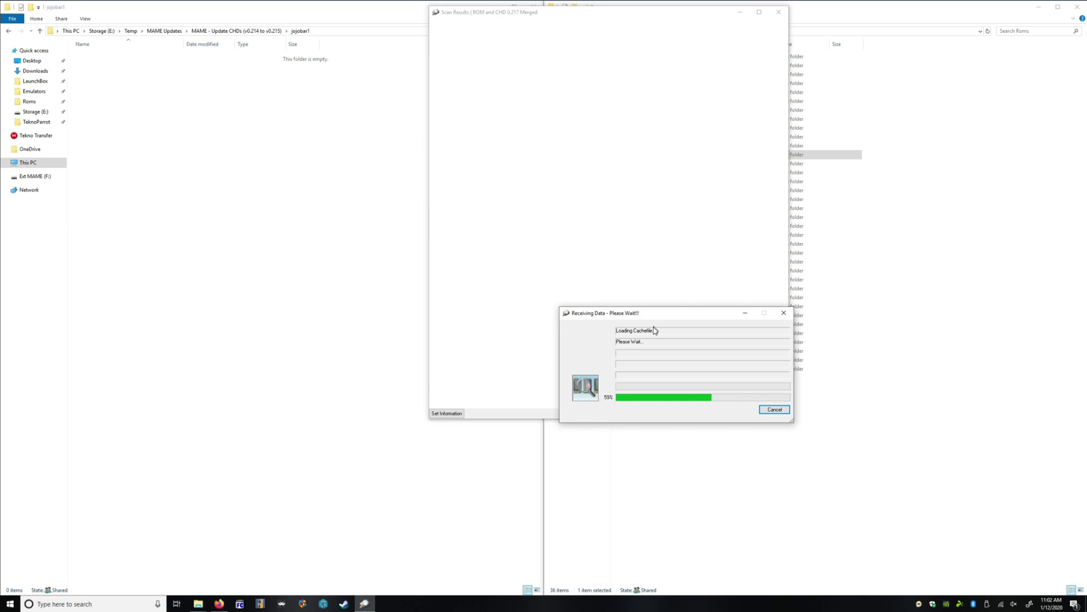
{"action": "left_click", "coordinate": [163, 31]}
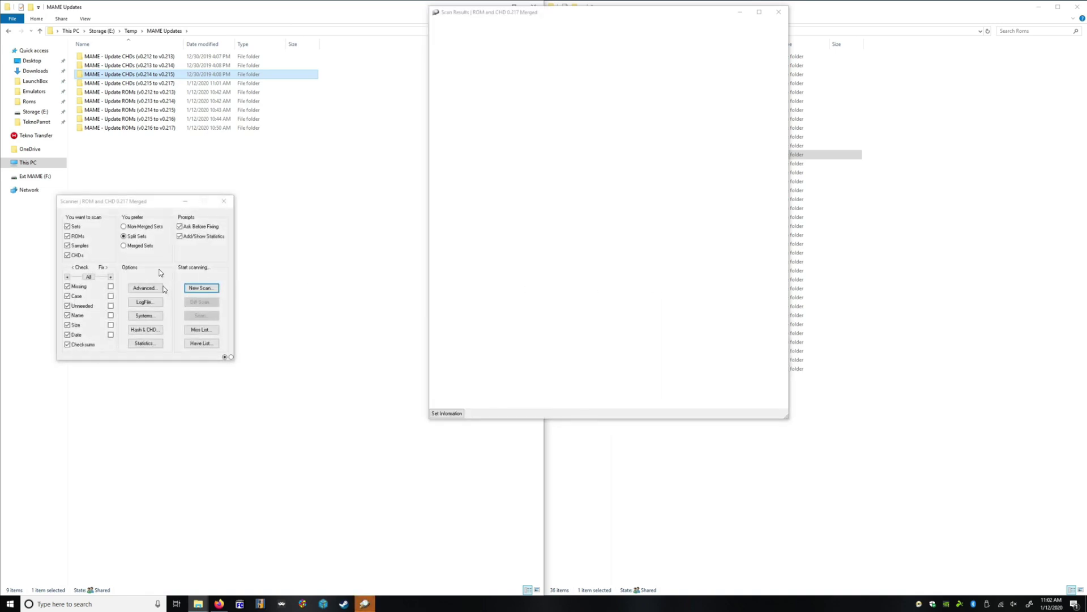
- Exclude samples, enable every fix option without asking first, choose merged sets, and start a new scan
{"action": "left_click", "coordinate": [68, 247]}
{"action": "left_click", "coordinate": [67, 247]}
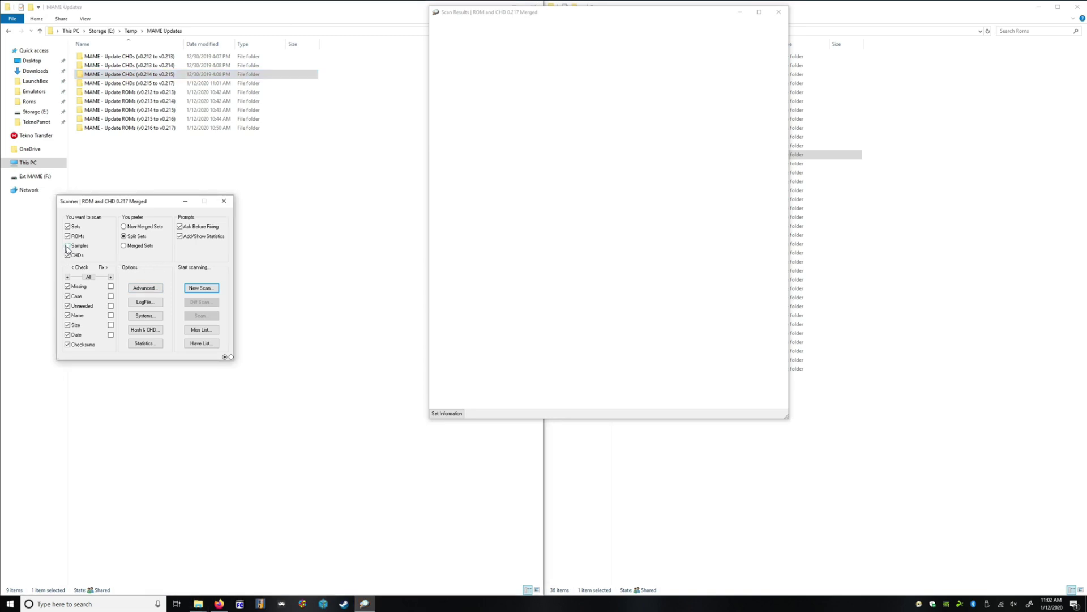
{"action": "left_click", "coordinate": [111, 278]}
{"action": "left_click", "coordinate": [136, 247]}
{"action": "left_click", "coordinate": [202, 289]}
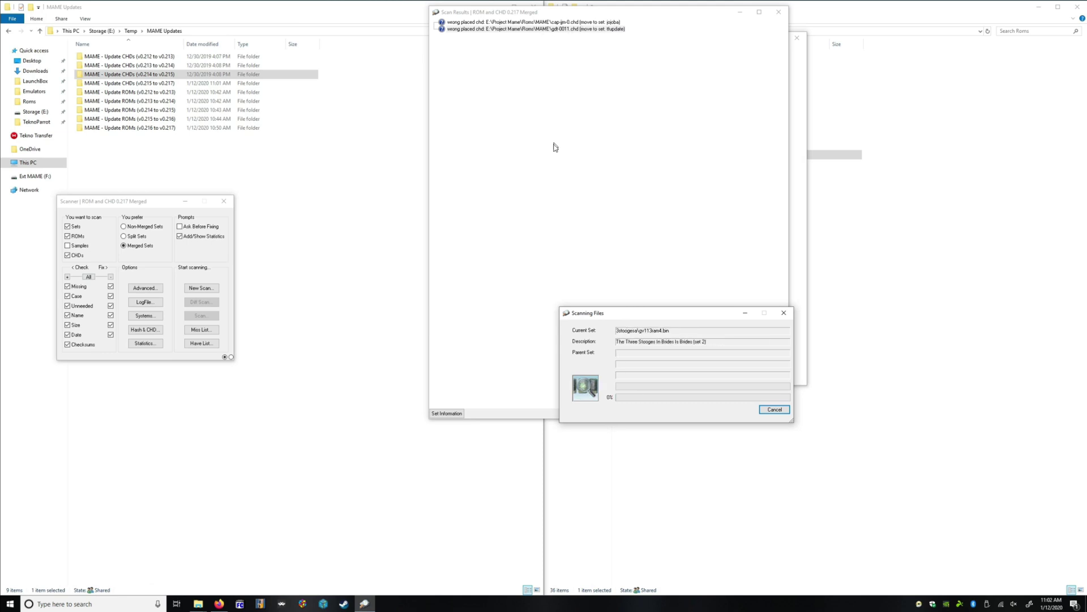
- Move the scan progress window aside and compare the CHD files at the end of the MAME folder with the misplaced CHDs in the scan results
{"action": "left_click_drag", "start_coordinate": [704, 315], "coordinate": [288, 78]}
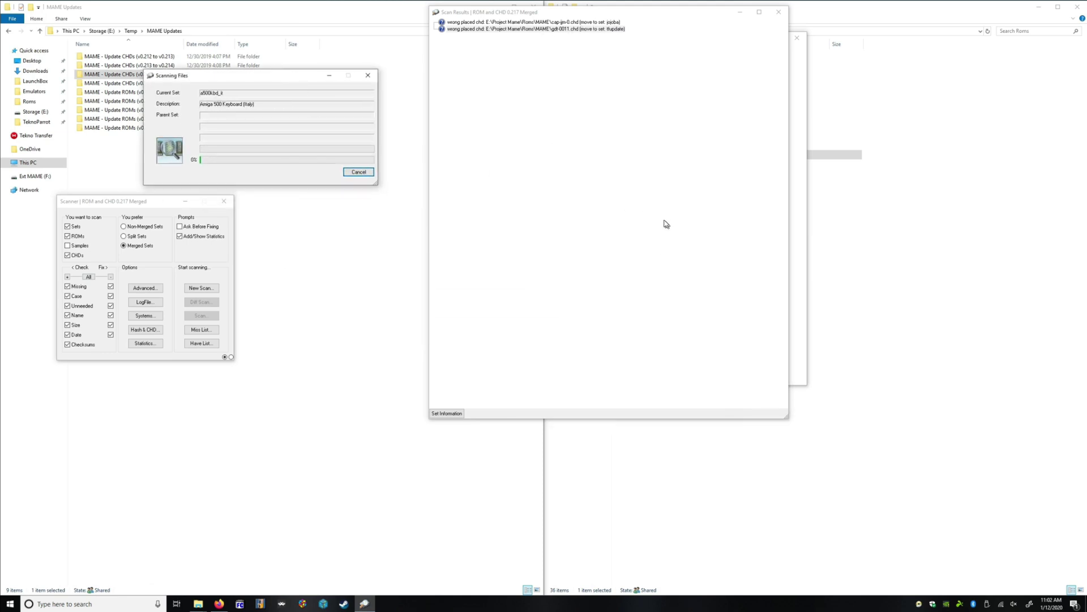
{"action": "left_click", "coordinate": [907, 261]}
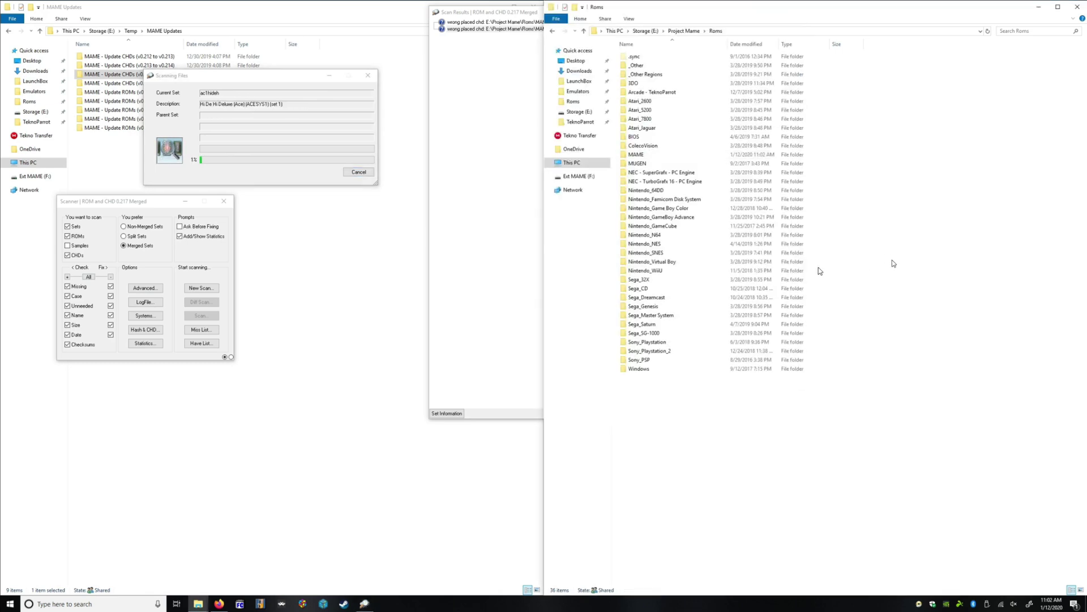
{"action": "double_click", "coordinate": [677, 154]}
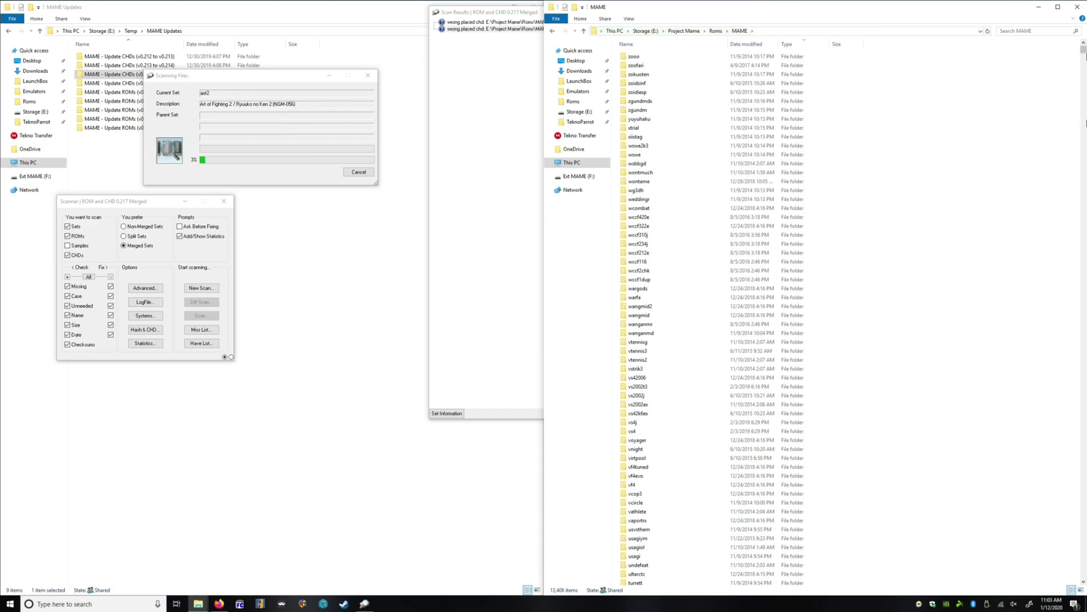
{"action": "left_click_drag", "start_coordinate": [1082, 53], "coordinate": [1080, 593]}
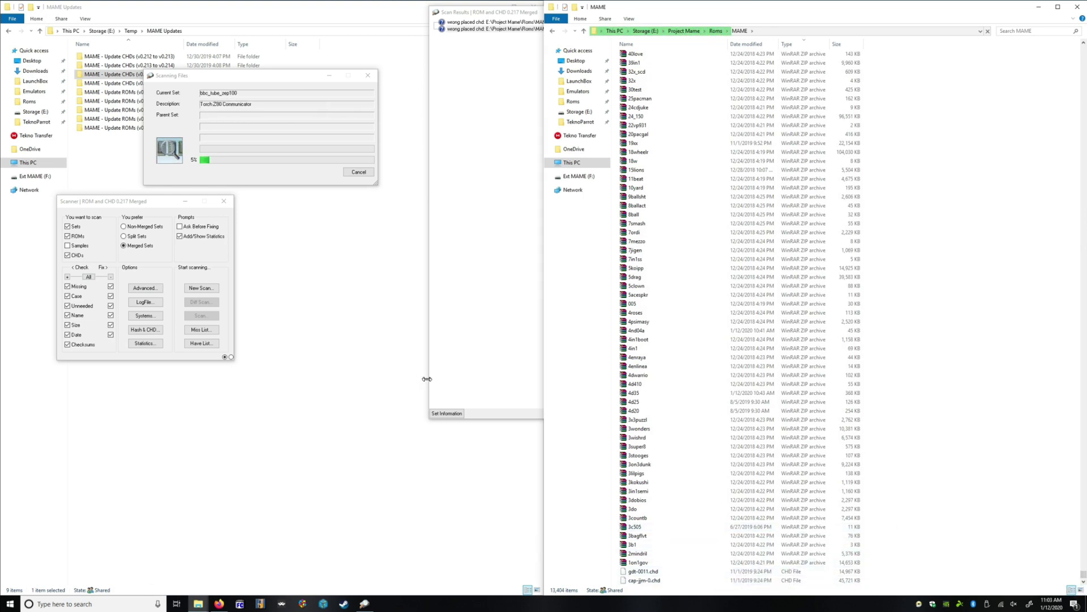
{"action": "left_click", "coordinate": [501, 304]}
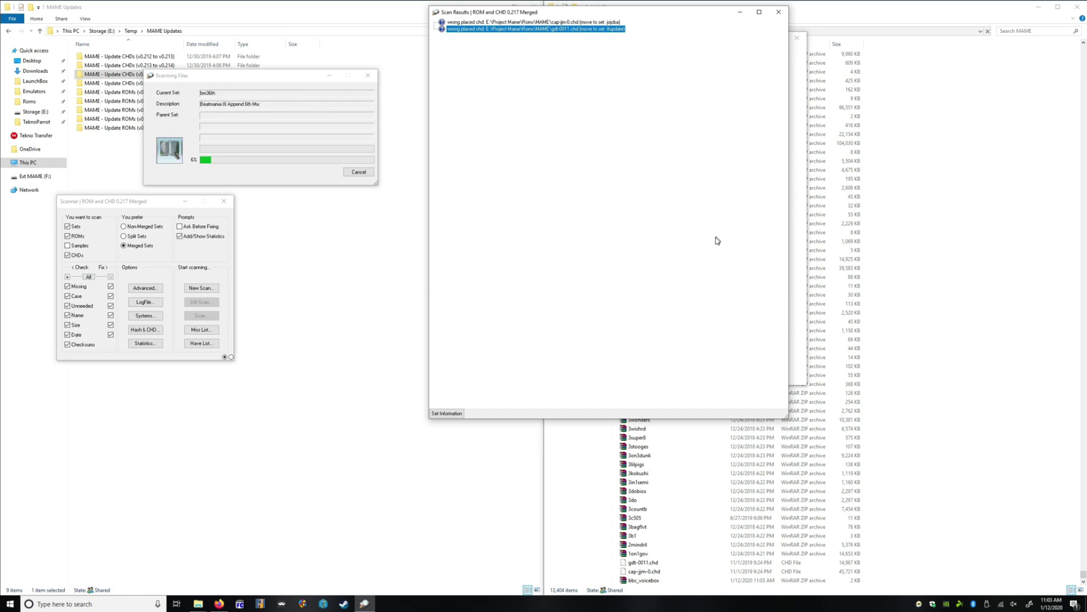
{"action": "left_click", "coordinate": [569, 22]}
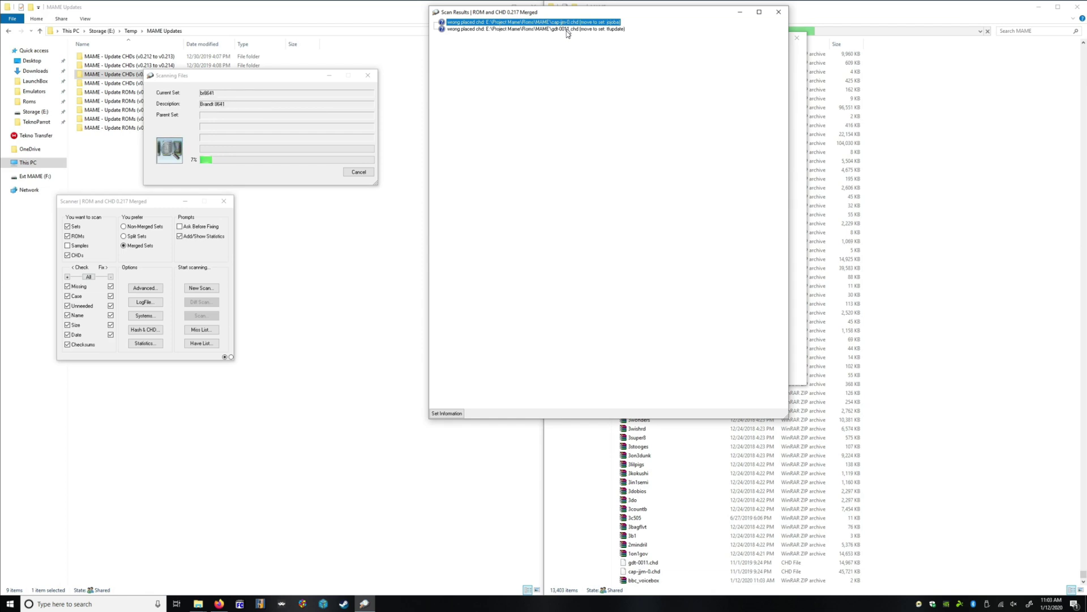
- Reverse the MAME folder's type sorting, check the contents of its tfupdate subfolder, and return to the MAME folder
{"action": "left_click", "coordinate": [1037, 189]}
{"action": "key", "text": "Home"}
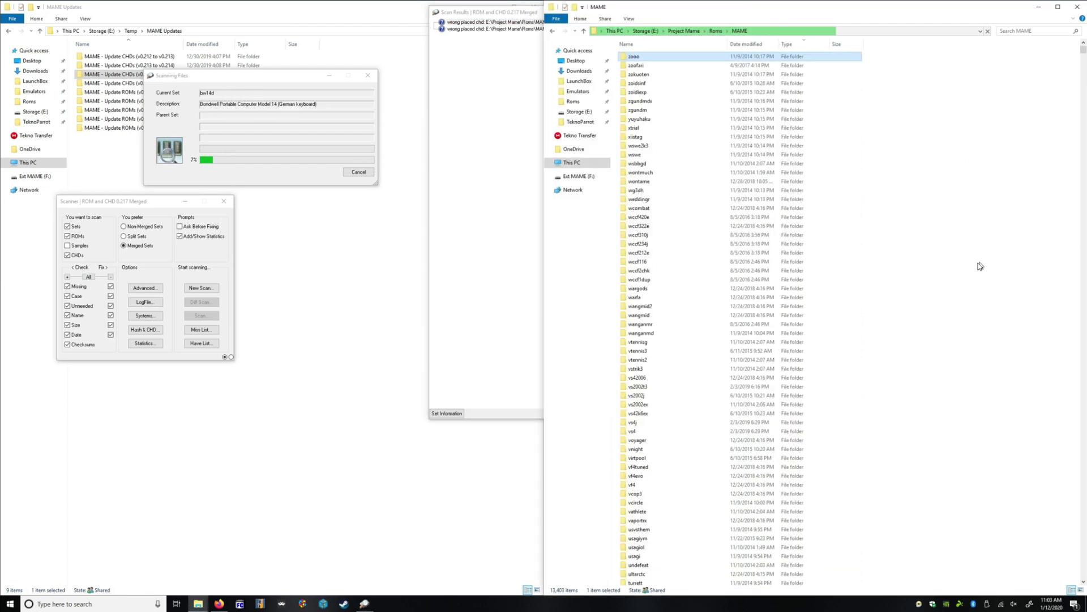
{"action": "left_click", "coordinate": [792, 46]}
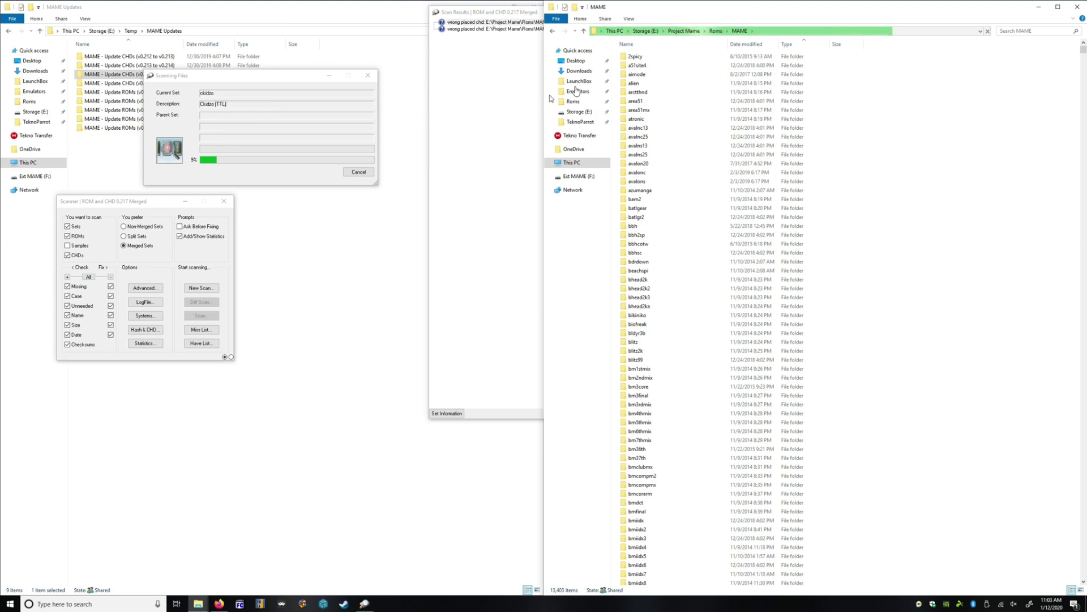
{"action": "left_click", "coordinate": [695, 128]}
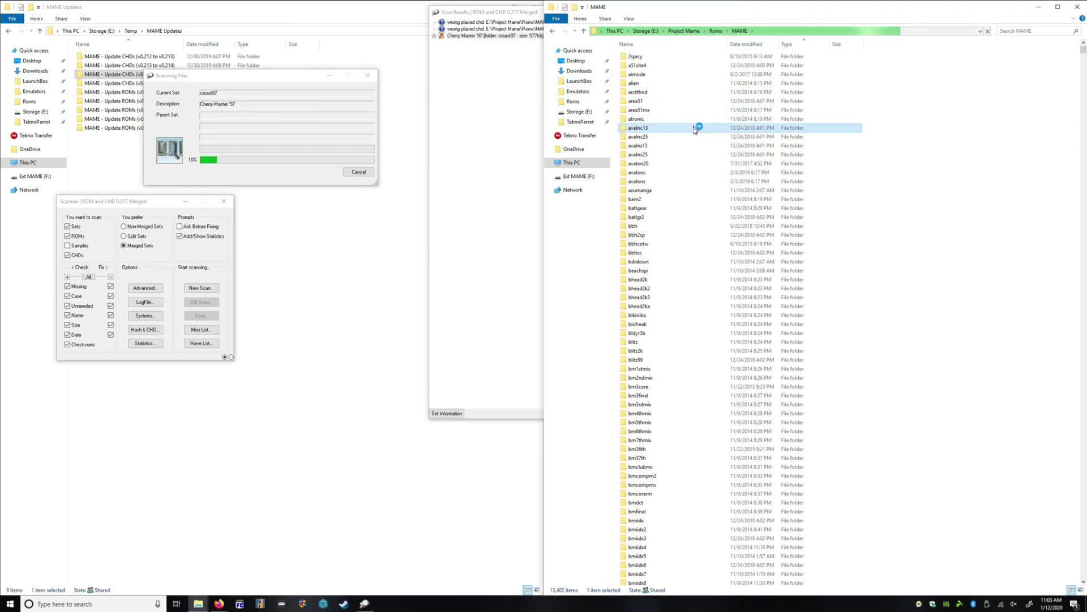
{"action": "type", "text": "tf"}
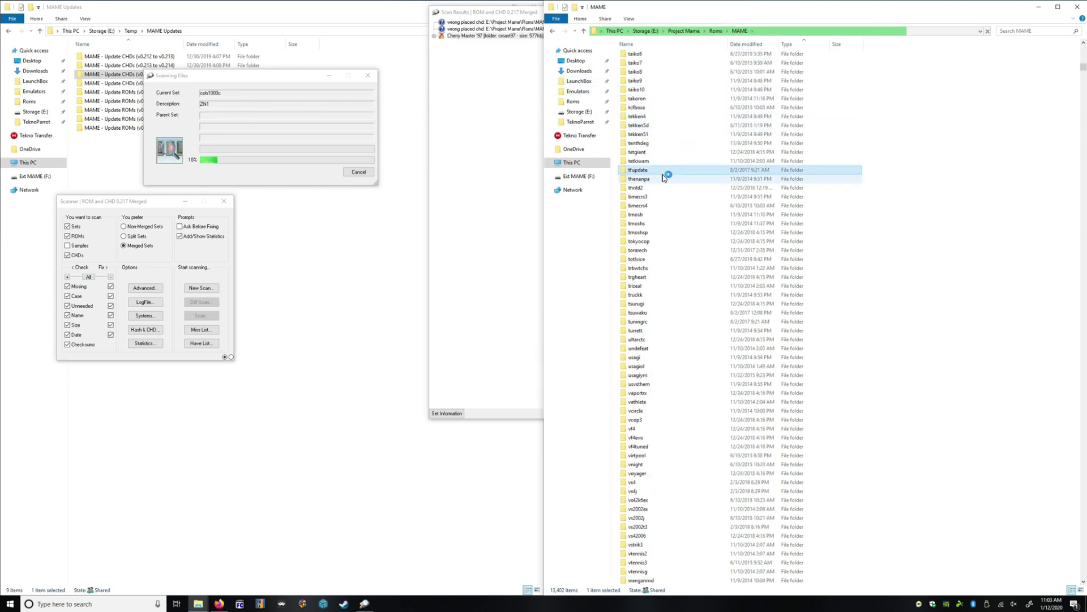
{"action": "key", "text": "Return"}
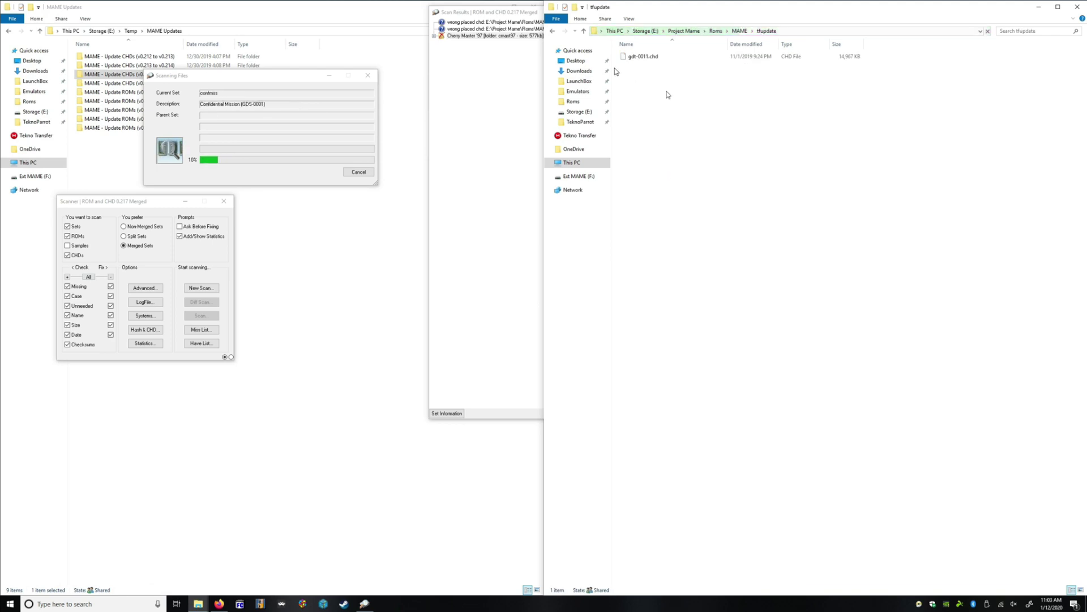
{"action": "left_click", "coordinate": [739, 32]}
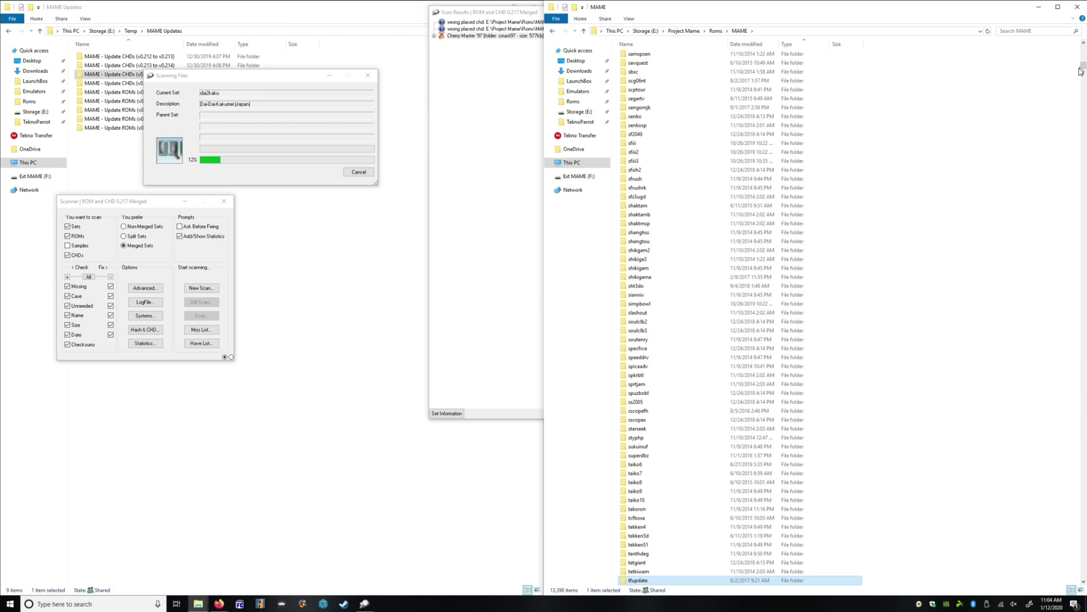
- Look through the MAME folder and expand the Cherry Master '97 entry in the scan results to check its missing ROMs
{"action": "left_click_drag", "start_coordinate": [1081, 70], "coordinate": [1083, 75]}
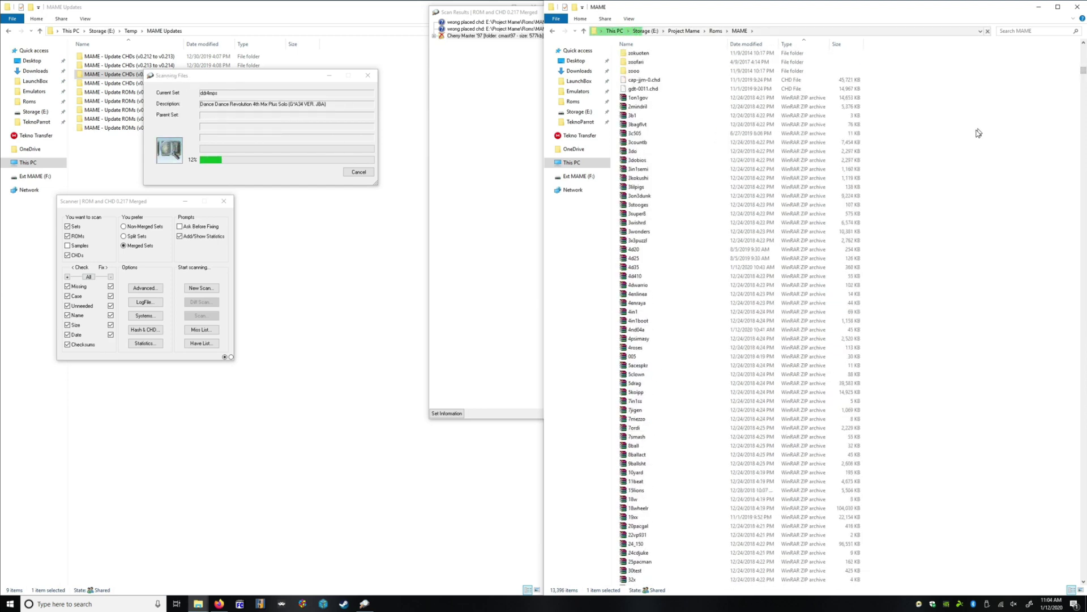
{"action": "left_click", "coordinate": [495, 136]}
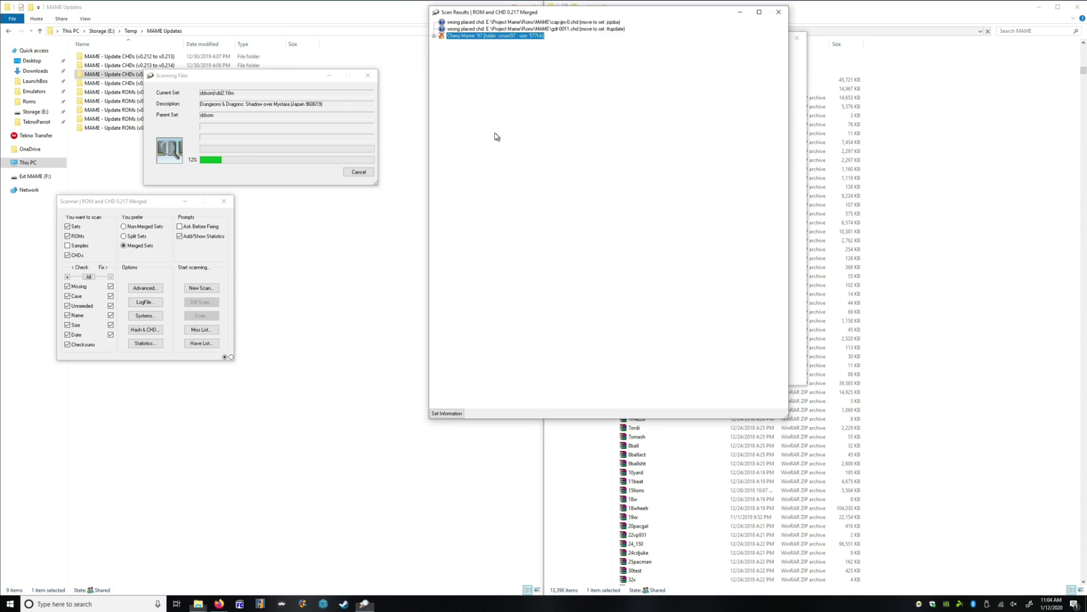
{"action": "left_click", "coordinate": [434, 37]}
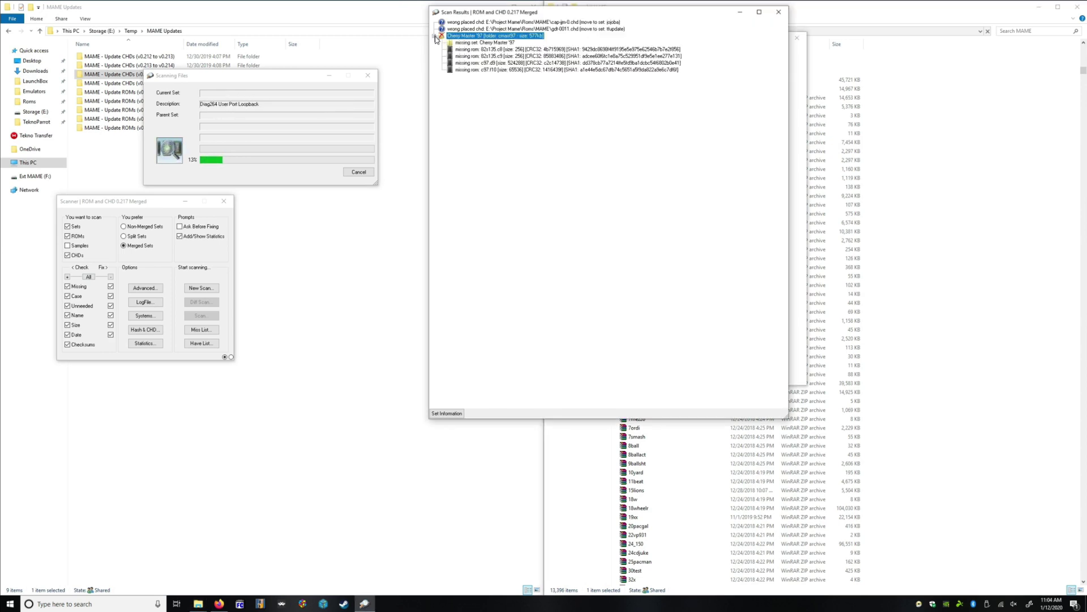
{"action": "left_click", "coordinate": [434, 36]}
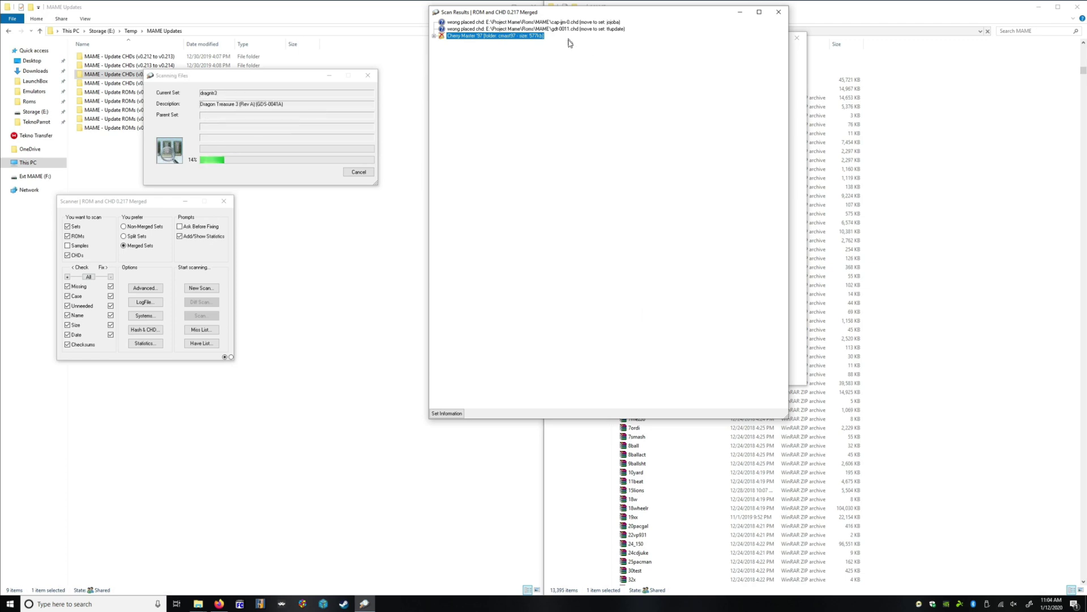
{"action": "left_click", "coordinate": [616, 3]}
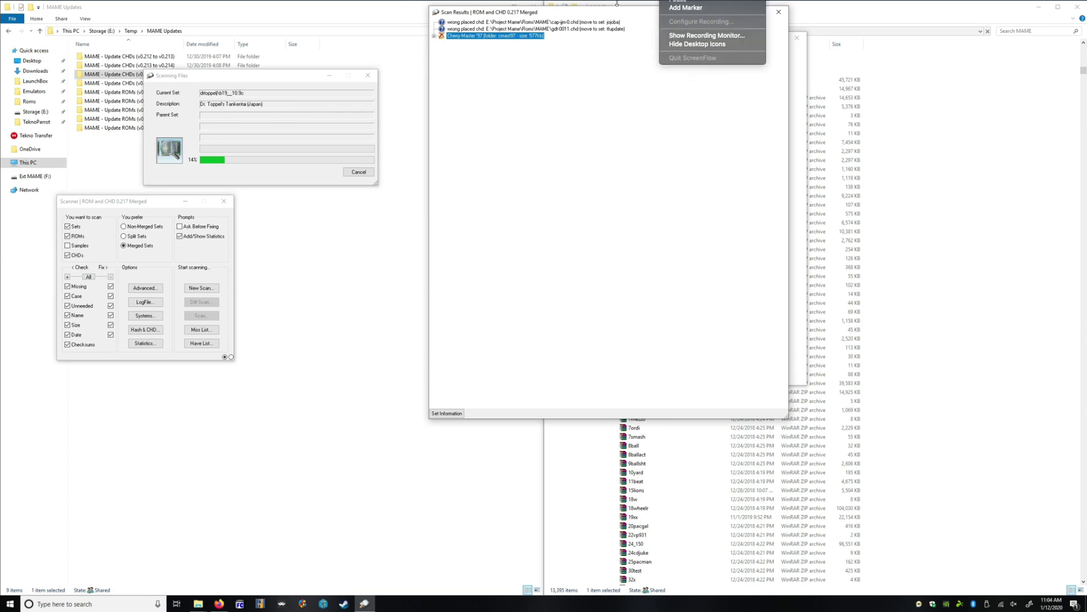
{"action": "left_click", "coordinate": [687, 2]}
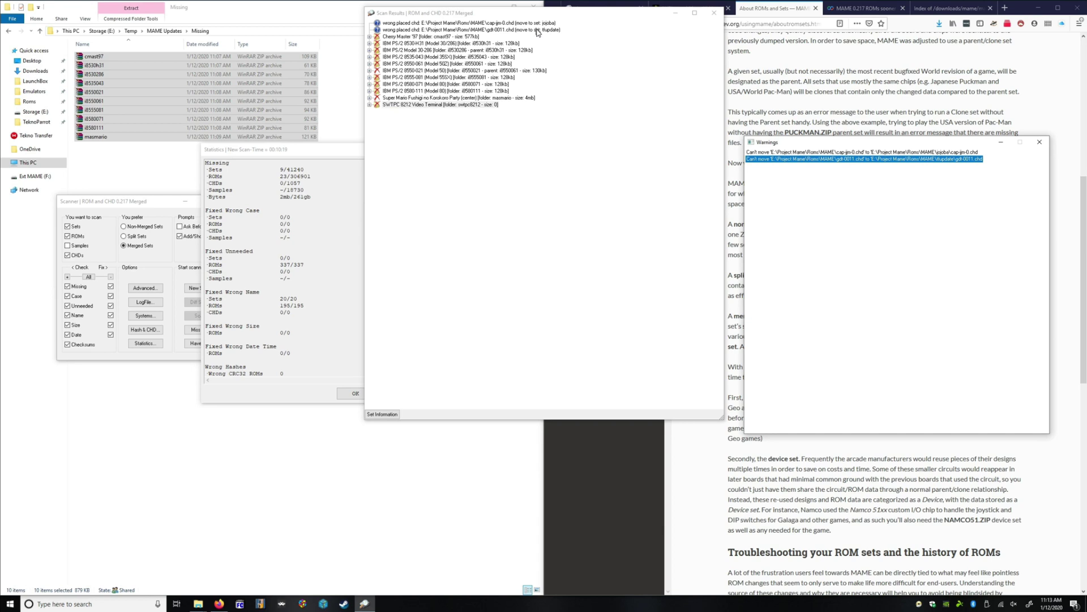
- Close the move warnings, the scan statistics and the Scanner's results window
{"action": "left_click", "coordinate": [1040, 142]}
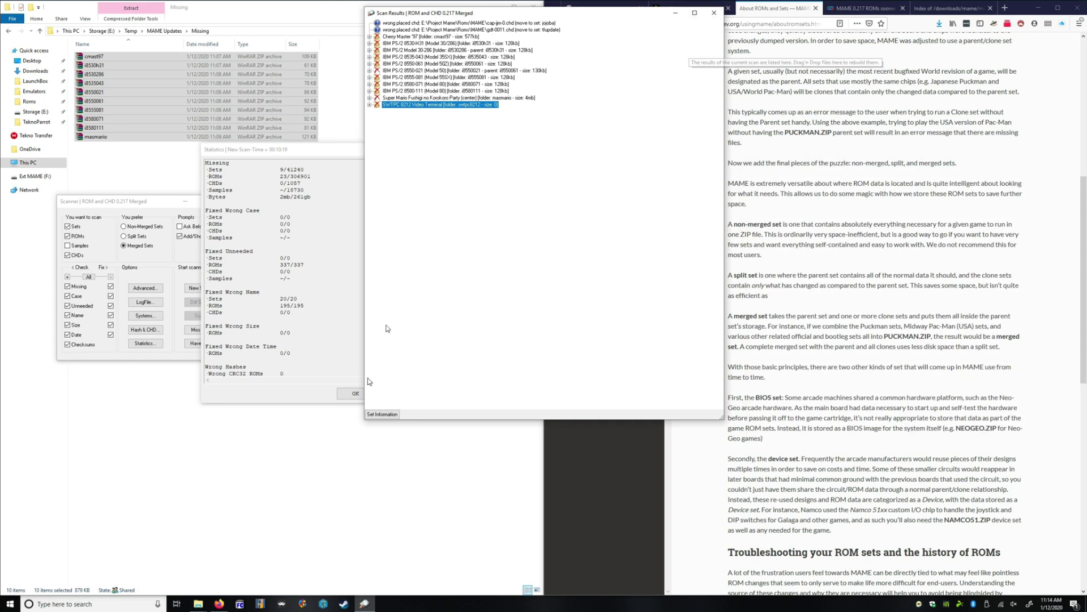
{"action": "left_click", "coordinate": [325, 393]}
{"action": "left_click", "coordinate": [356, 393]}
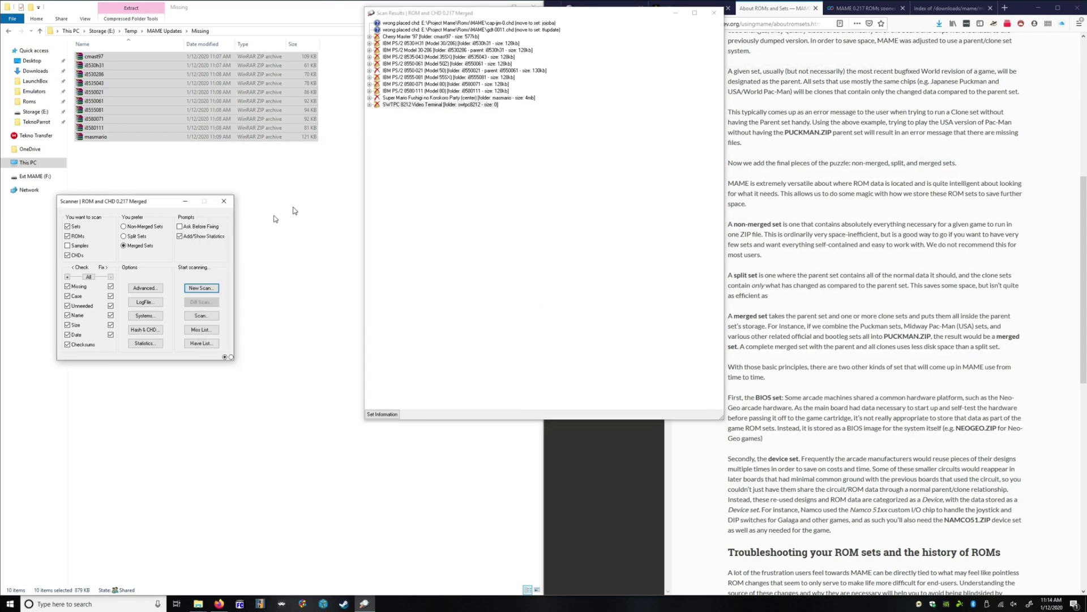
{"action": "left_click", "coordinate": [714, 13]}
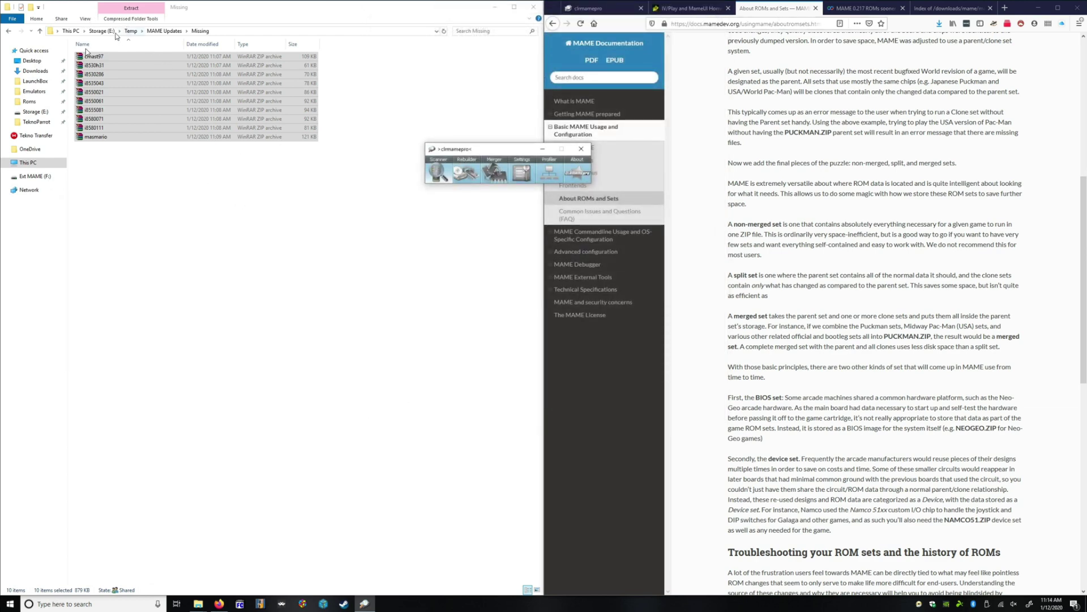
- Transfer the swtpc8212_device archive from Downloads into the MAME Updates\Missing folder
{"action": "left_click", "coordinate": [31, 71]}
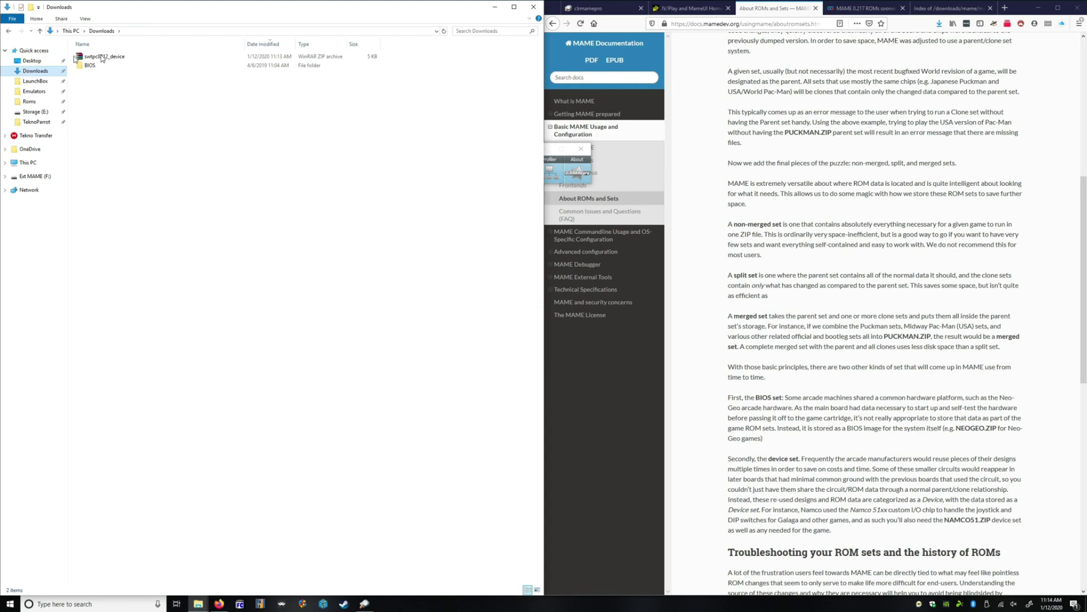
{"action": "left_click", "coordinate": [99, 59]}
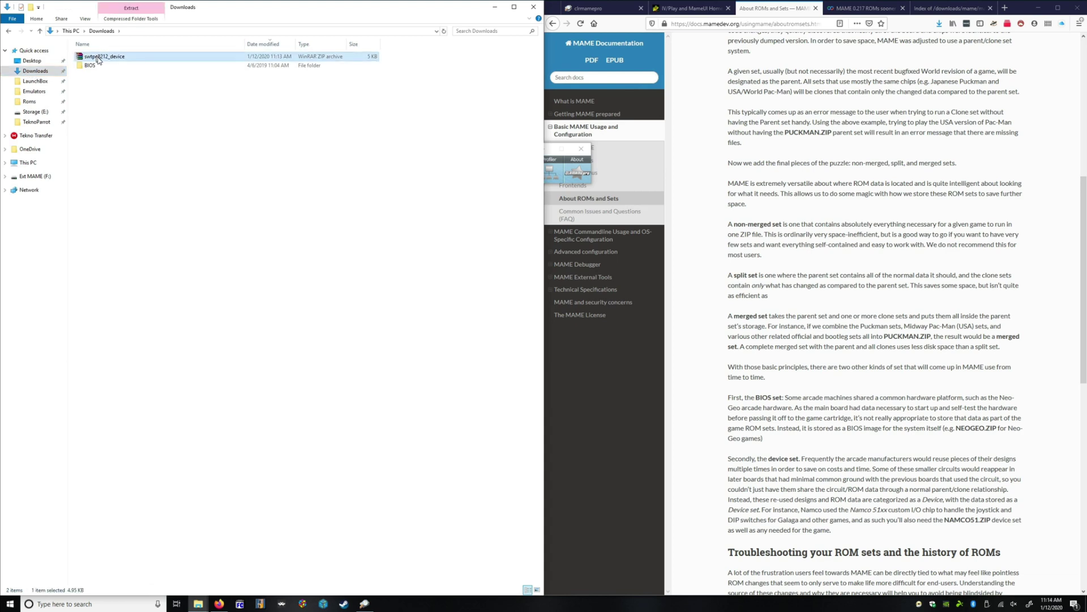
{"action": "left_click", "coordinate": [9, 31]}
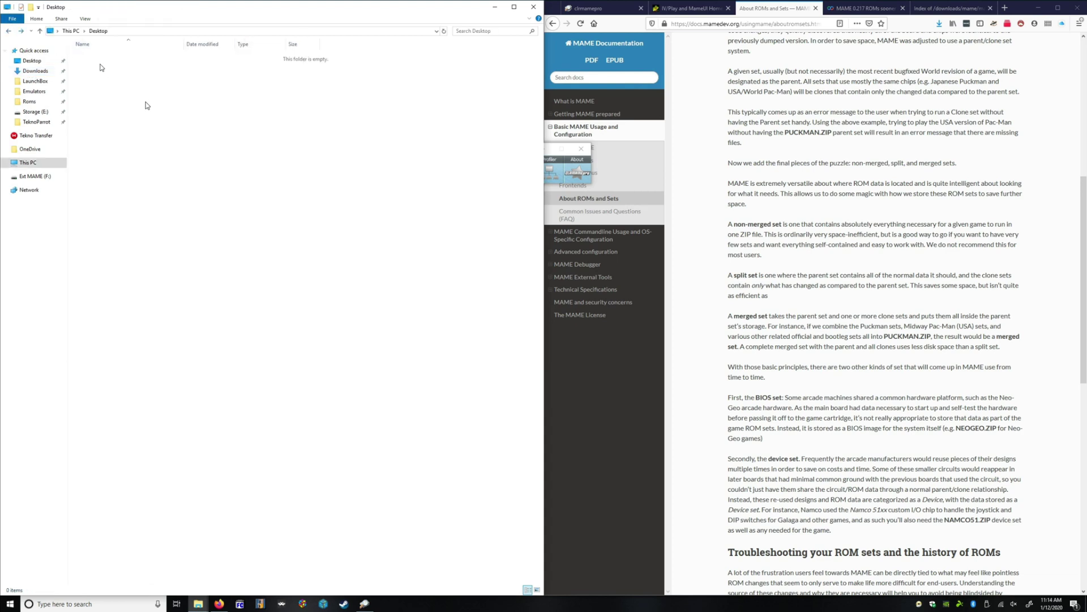
{"action": "left_click", "coordinate": [9, 32]}
{"action": "key", "text": "ctrl+v"}
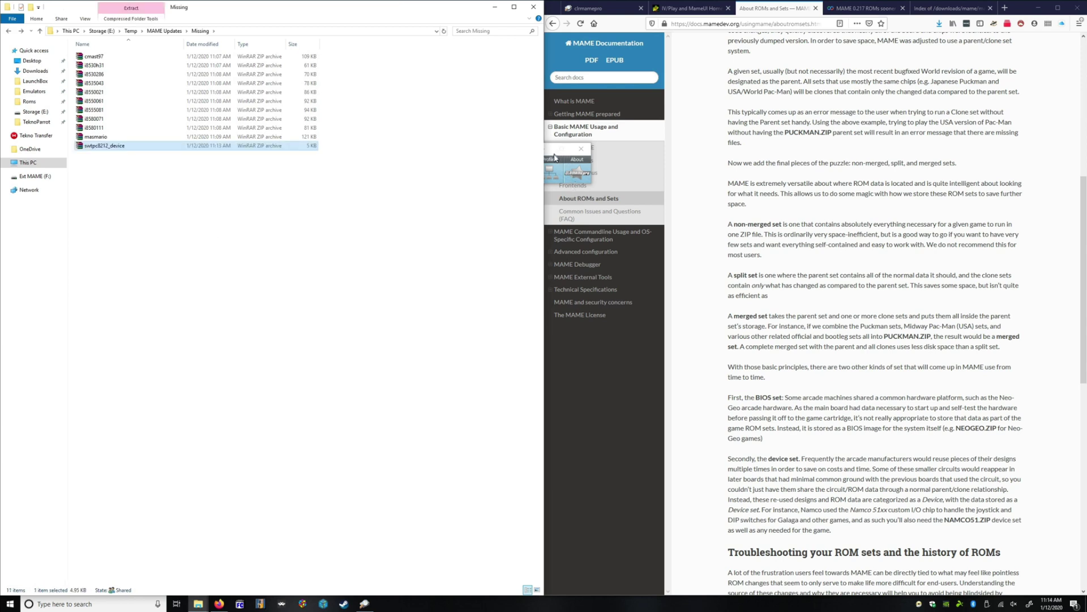
- Open the Rebuilder, choose MAME Updates\Missing on Storage (E:) as its source folder, and rebuild the missing archives into the MAME folder
{"action": "left_click", "coordinate": [471, 175]}
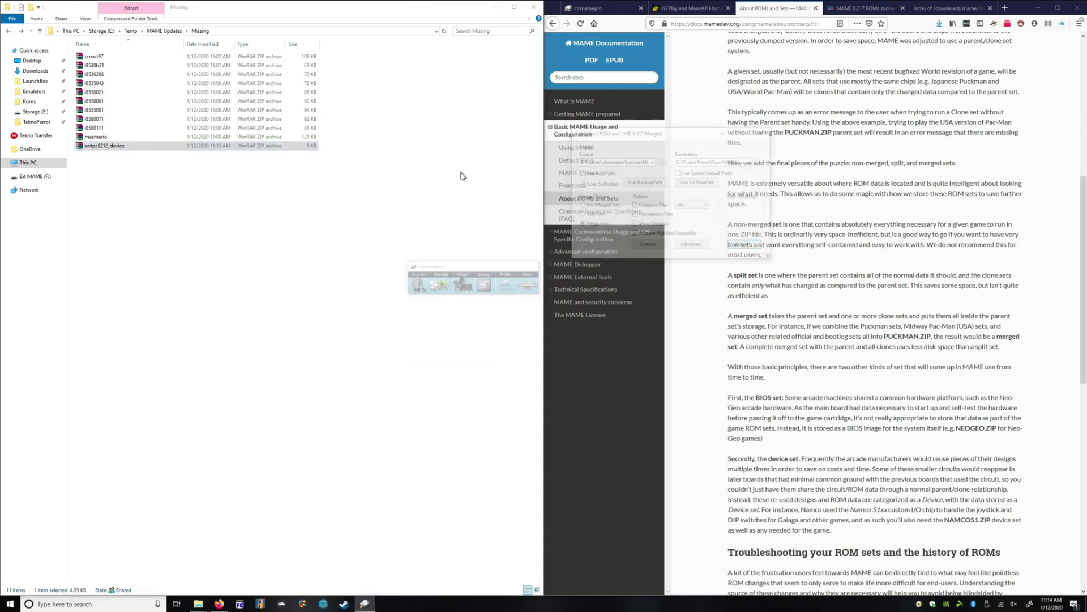
{"action": "left_click", "coordinate": [663, 162]}
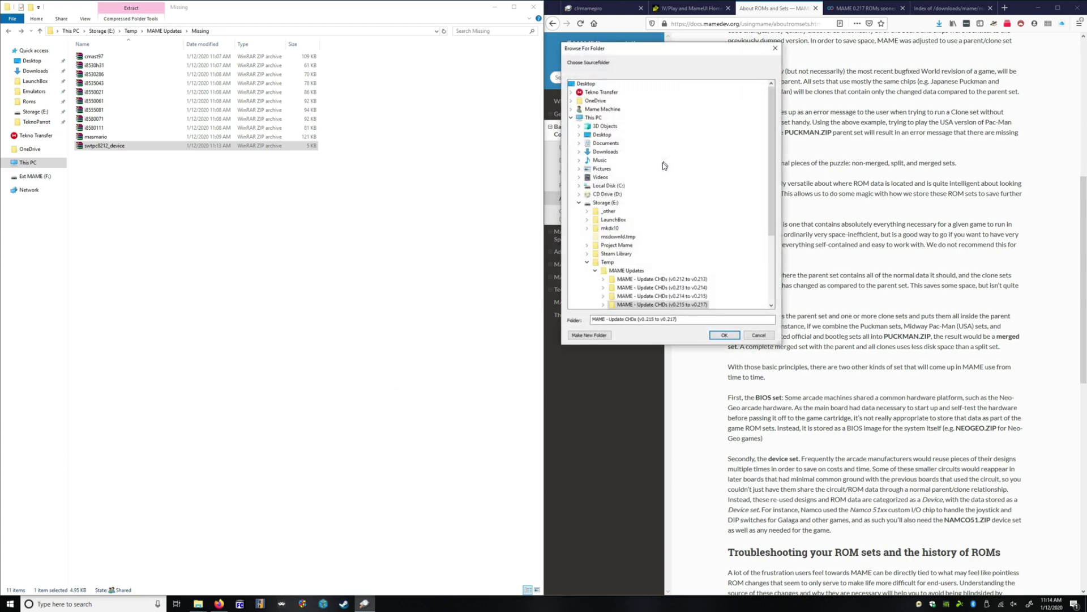
{"action": "left_click", "coordinate": [595, 272]}
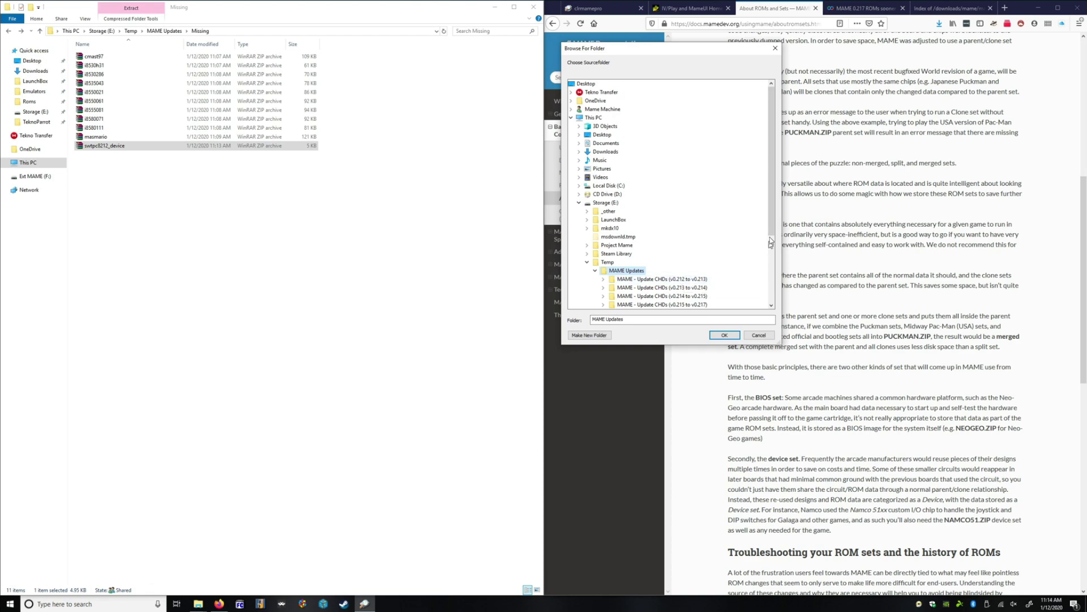
{"action": "scroll", "coordinate": [651, 278], "scroll_direction": "down", "scroll_amount": 4}
{"action": "left_click", "coordinate": [626, 271]}
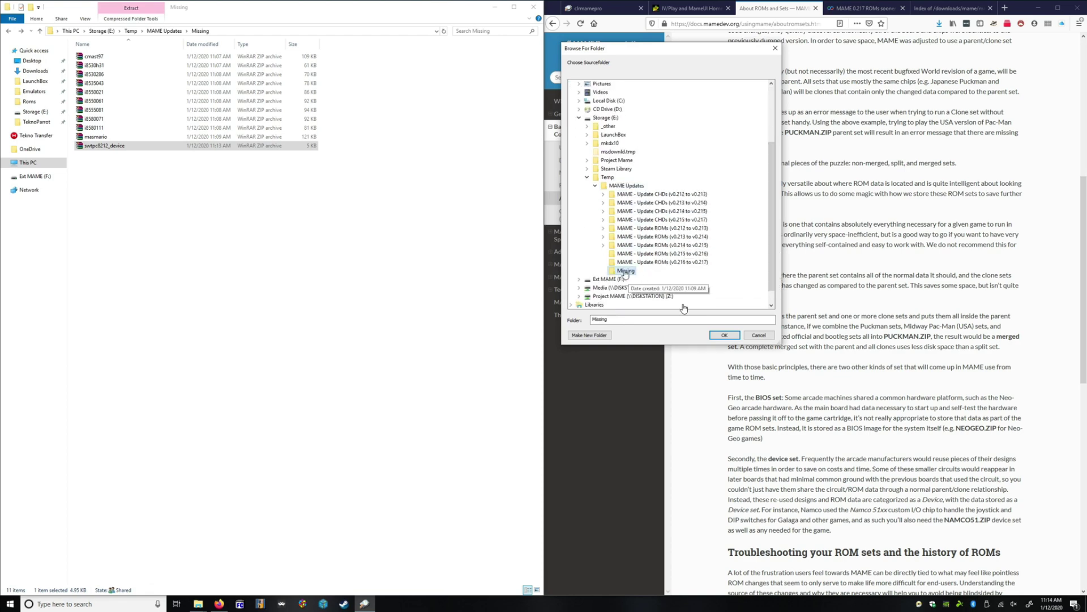
{"action": "left_click", "coordinate": [725, 335]}
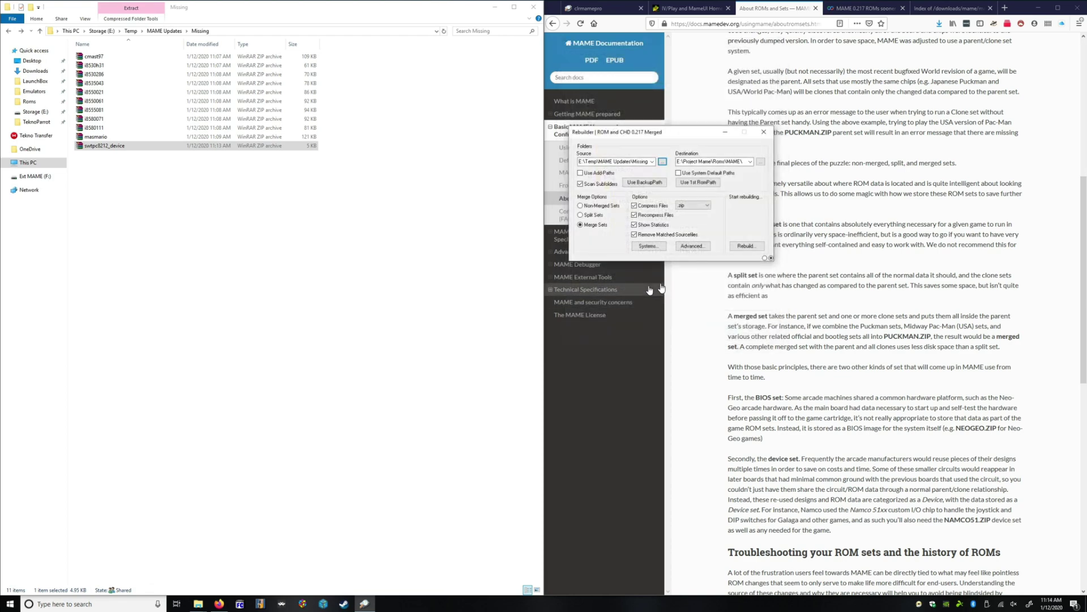
{"action": "left_click", "coordinate": [753, 247]}
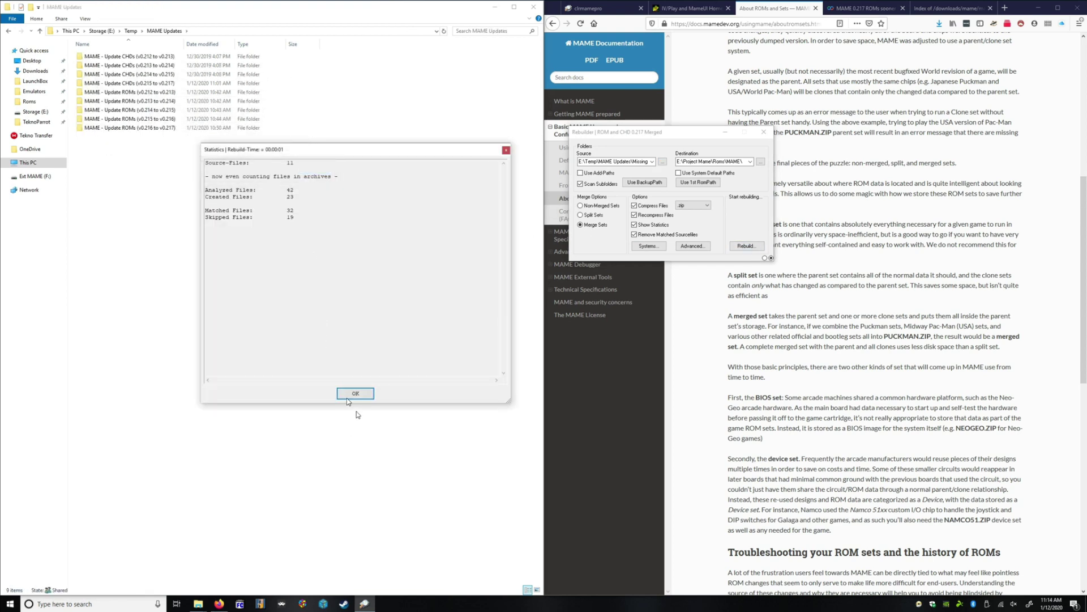
{"action": "left_click", "coordinate": [347, 395]}
- Use the backup path as the Rebuilder's source, rebuild from it, and close the Rebuilder
{"action": "left_click", "coordinate": [654, 184]}
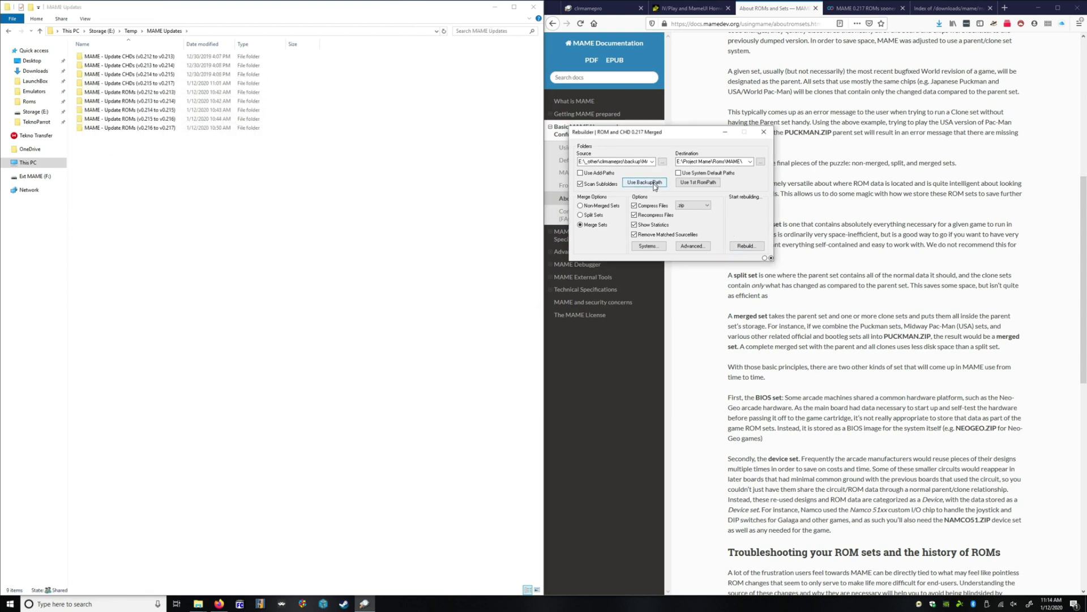
{"action": "left_click", "coordinate": [745, 246]}
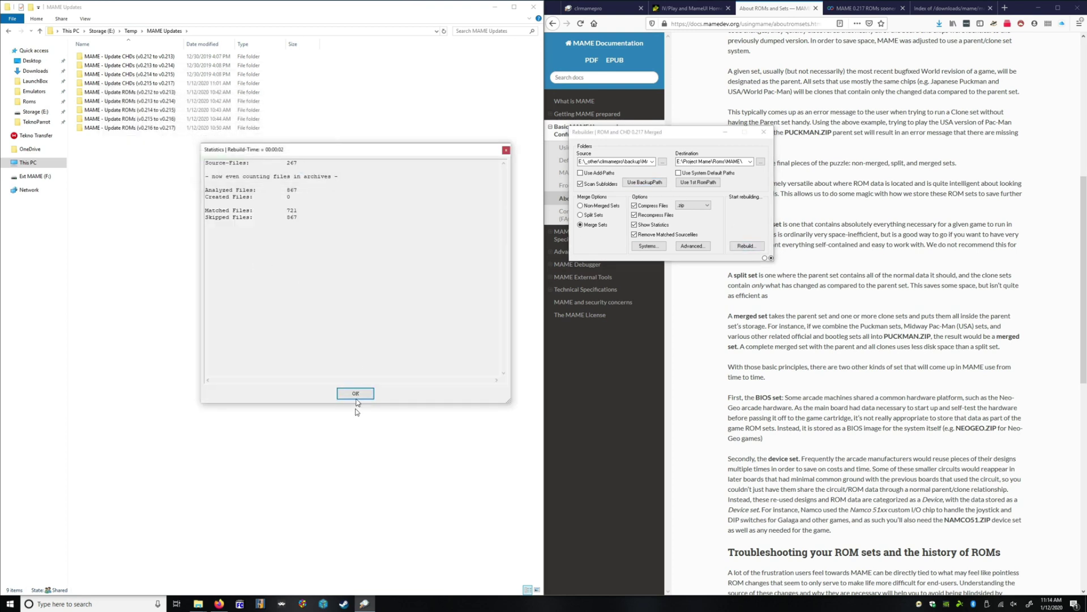
{"action": "left_click", "coordinate": [356, 393]}
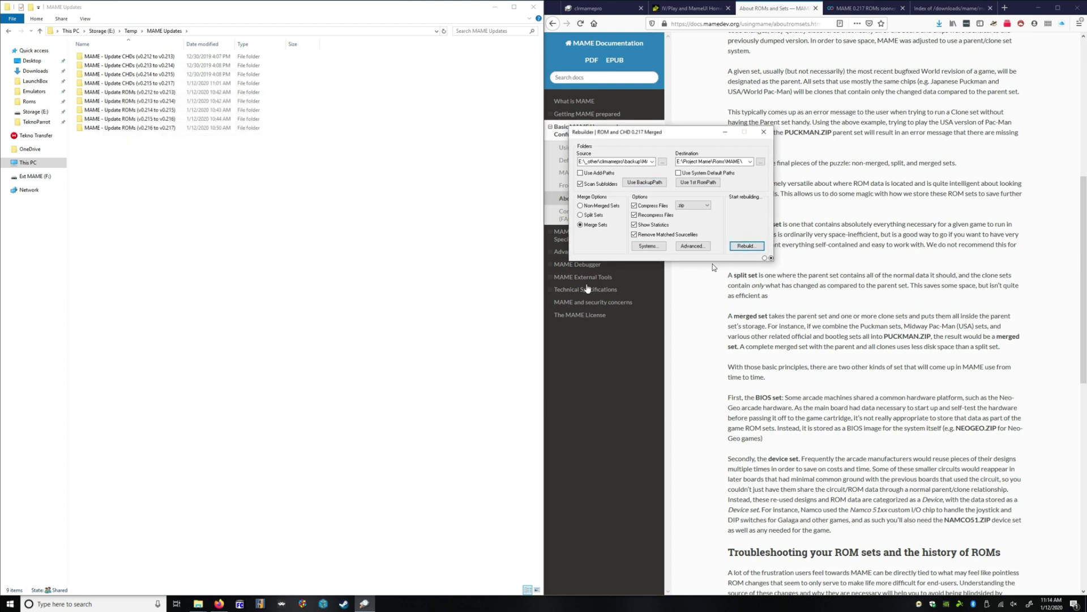
{"action": "left_click", "coordinate": [764, 132]}
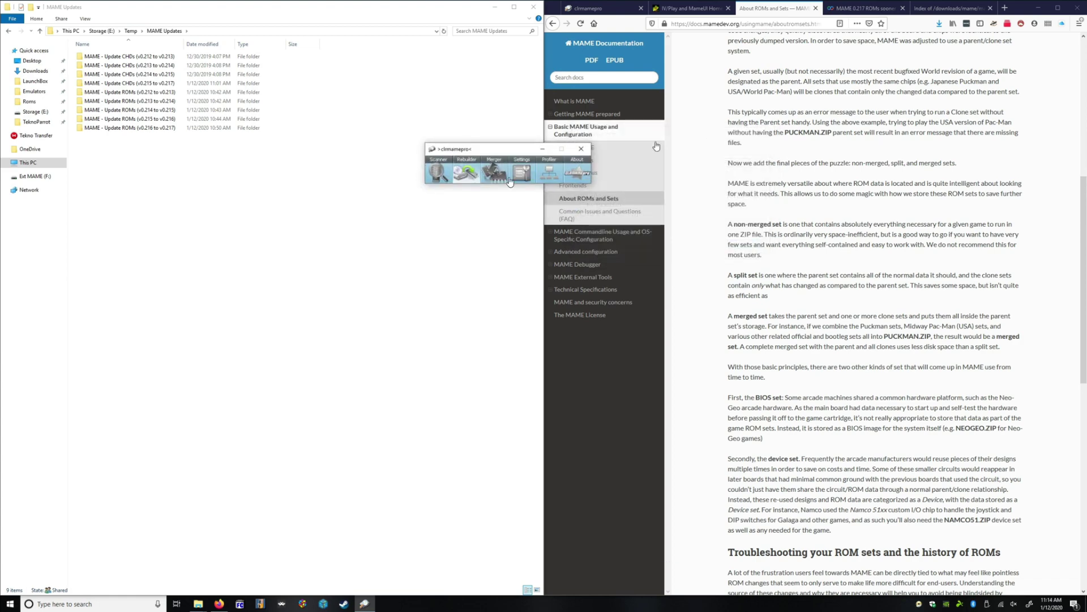
- Open the Scanner again and run a new scan of the merged set
{"action": "left_click", "coordinate": [438, 173]}
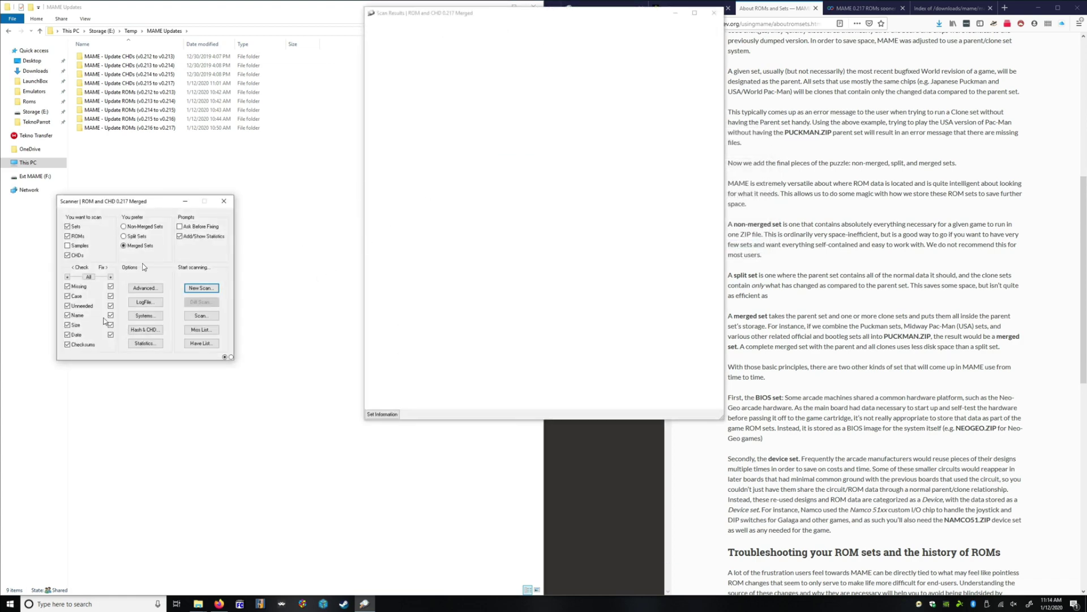
{"action": "left_click", "coordinate": [201, 288]}
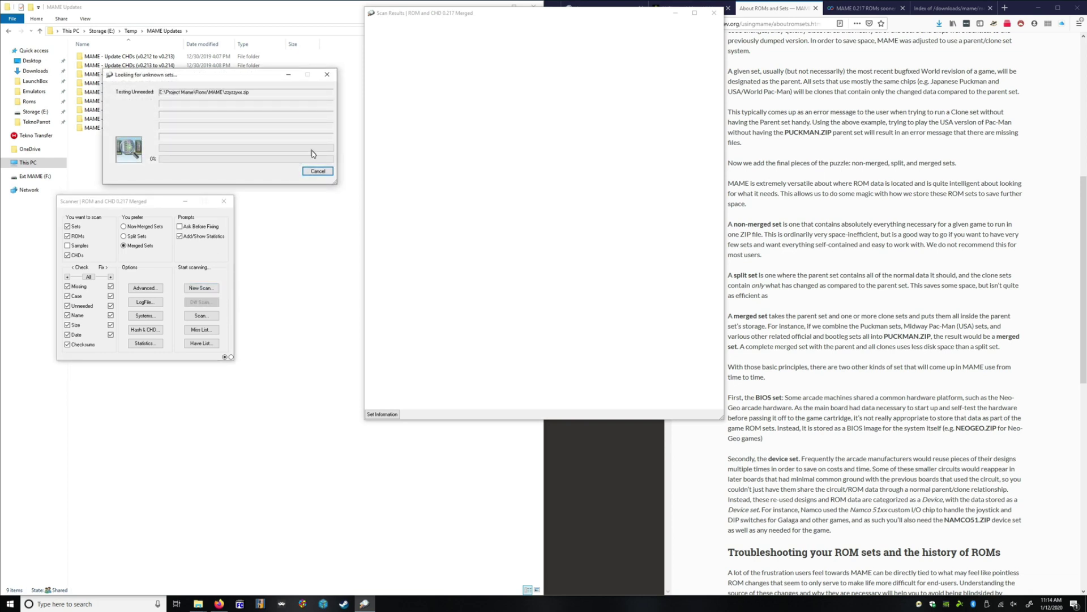
{"action": "left_click", "coordinate": [679, 2]}
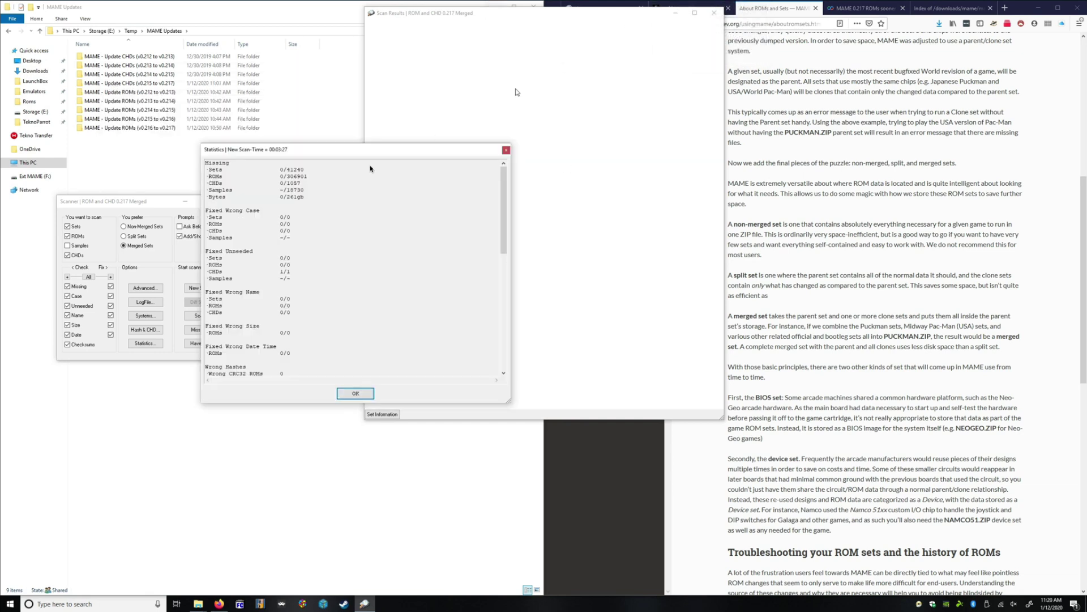
- Move the scan statistics window over the results and review the missing, fixed and active set, ROM and CHD figures
{"action": "left_click_drag", "start_coordinate": [338, 158], "coordinate": [524, 103]}
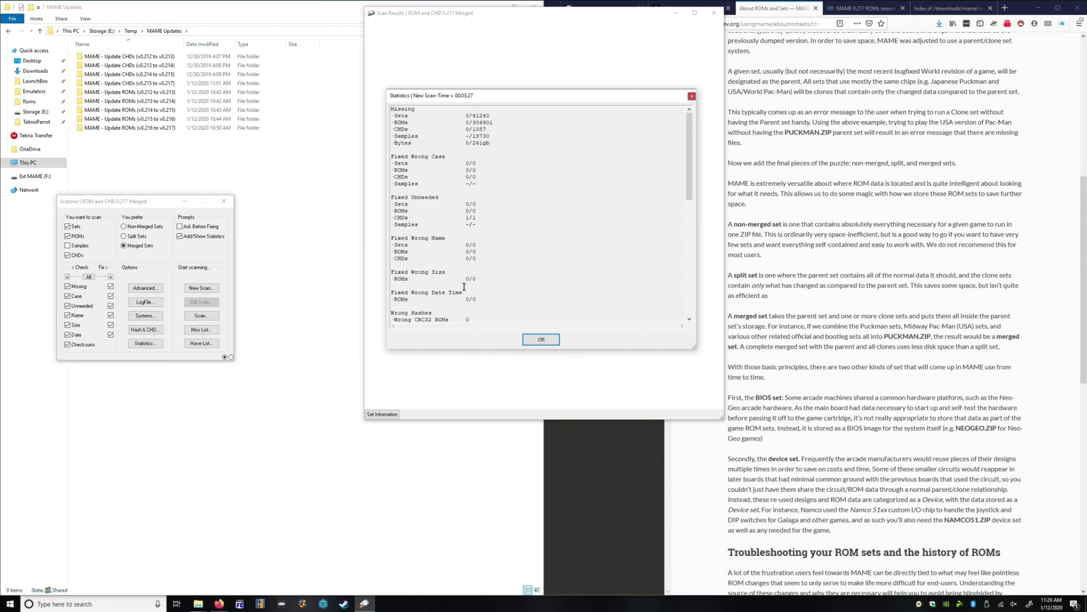
{"action": "scroll", "coordinate": [464, 287], "scroll_direction": "down", "scroll_amount": 10}
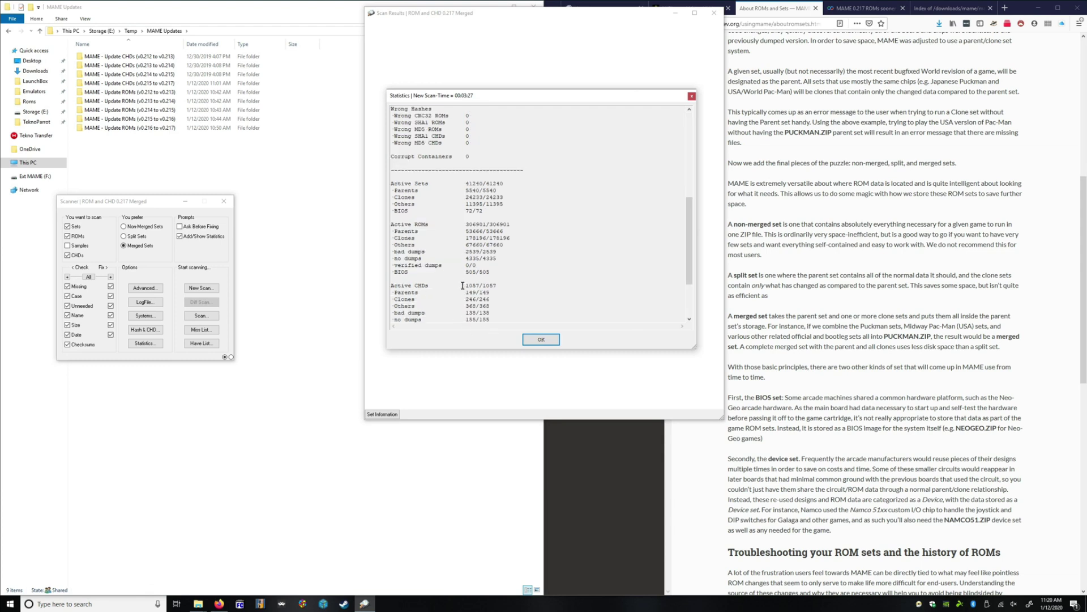
{"action": "scroll", "coordinate": [463, 285], "scroll_direction": "down", "scroll_amount": 4}
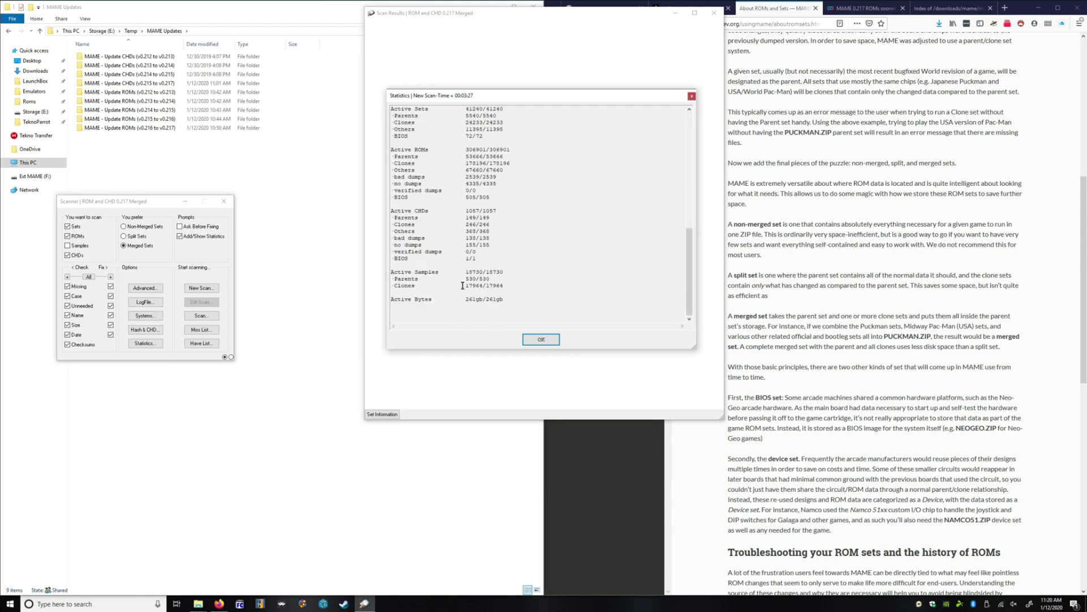